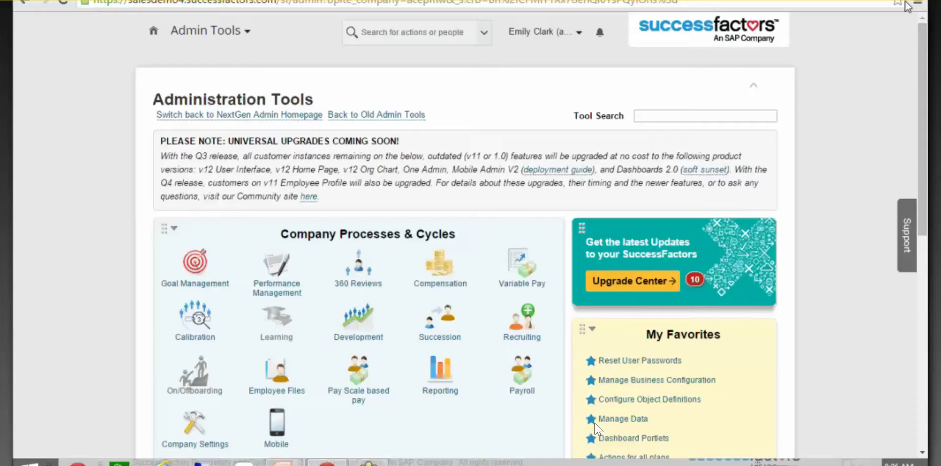
# Search the admin tools for 'manage data' so only the Manage Data tool is suggested
pyautogui.click(677, 116)
pyautogui.write('a')
pyautogui.write('ler')
pyautogui.press('BackSpace')
pyautogui.press('BackSpace')
pyautogui.press('BackSpace')
pyautogui.press('BackSpace')
pyautogui.write('manage')
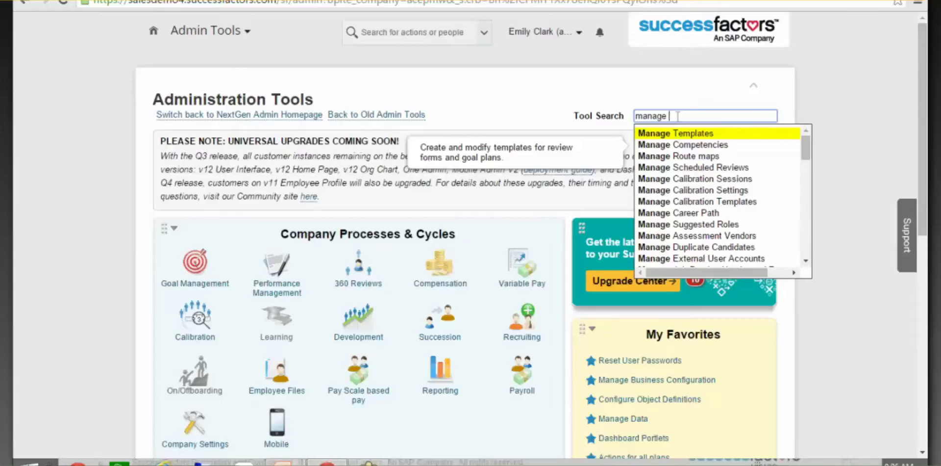
pyautogui.click(827, 463)
pyautogui.click(678, 116)
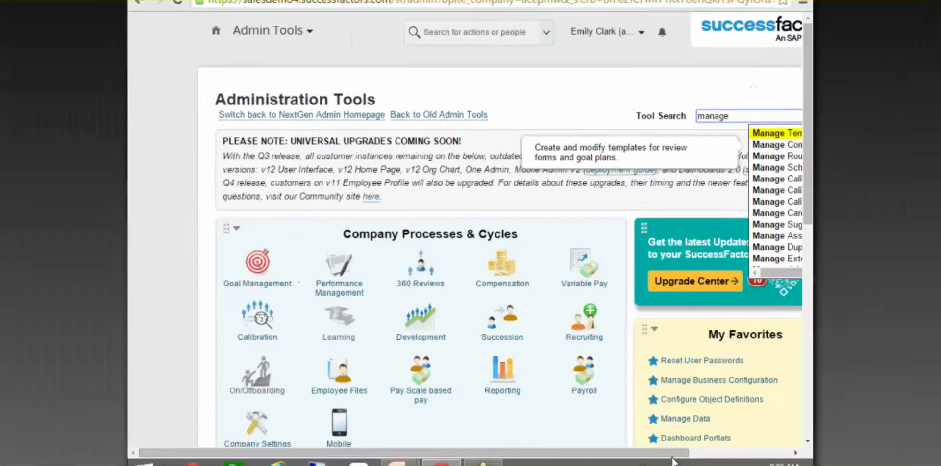
pyautogui.moveTo(724, 457); pyautogui.dragTo(737, 457)
pyautogui.write('data')
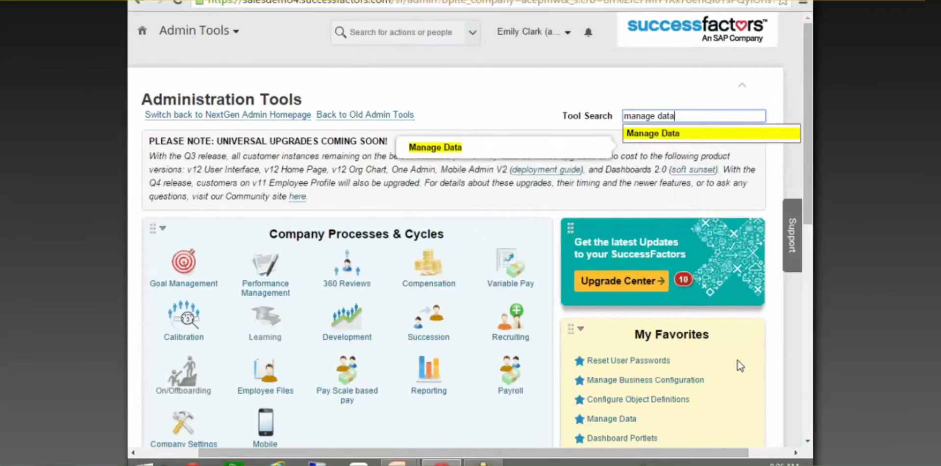
# Open Manage Data and search for AlertMessage records
pyautogui.click(680, 137)
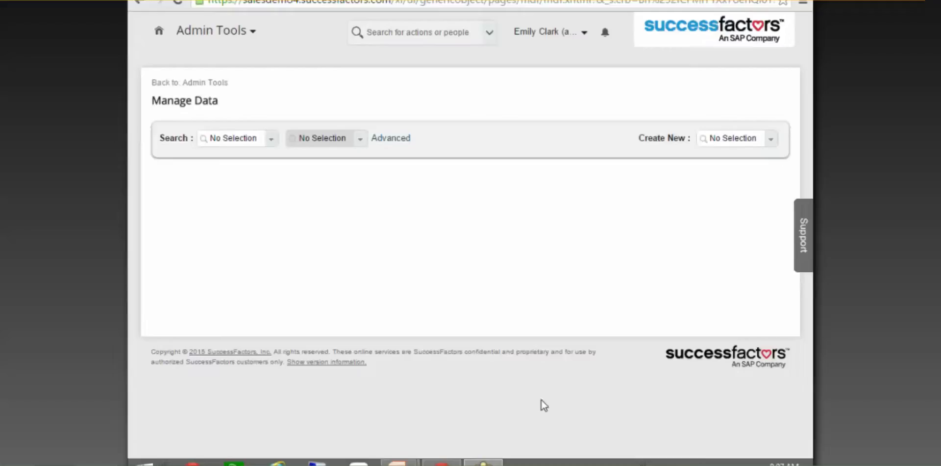
pyautogui.moveTo(495, 463)
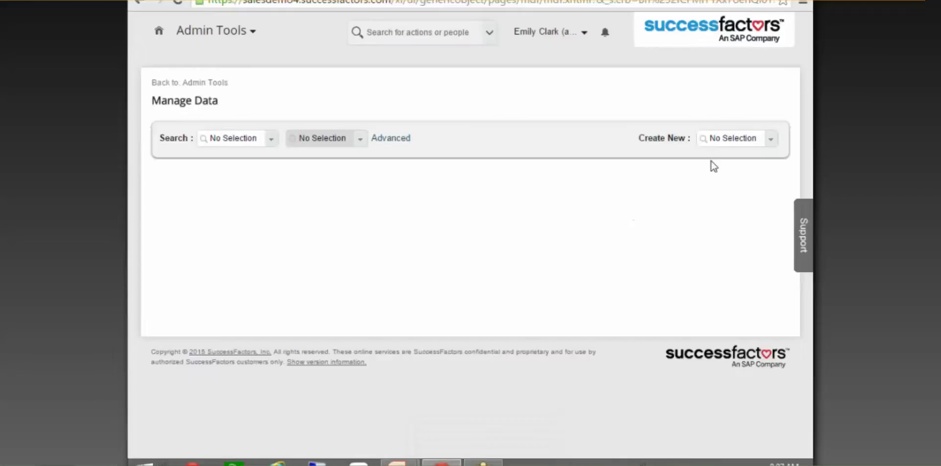
pyautogui.click(725, 138)
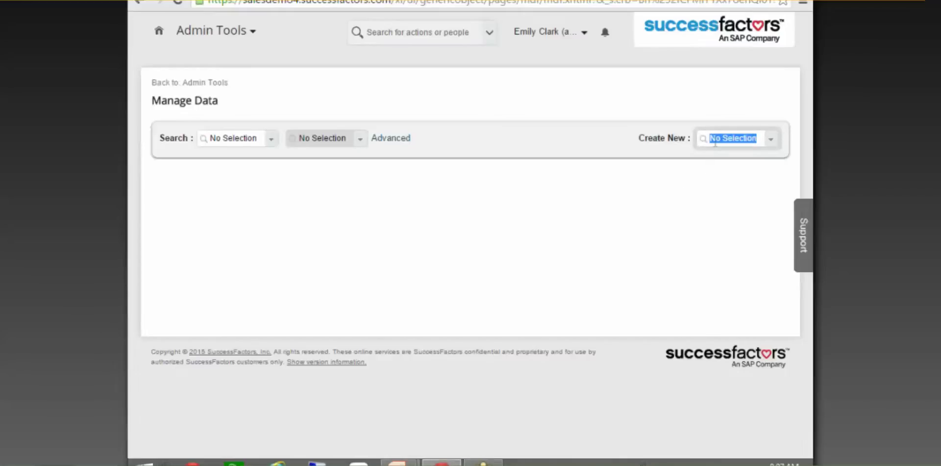
pyautogui.click(241, 140)
pyautogui.write('alert')
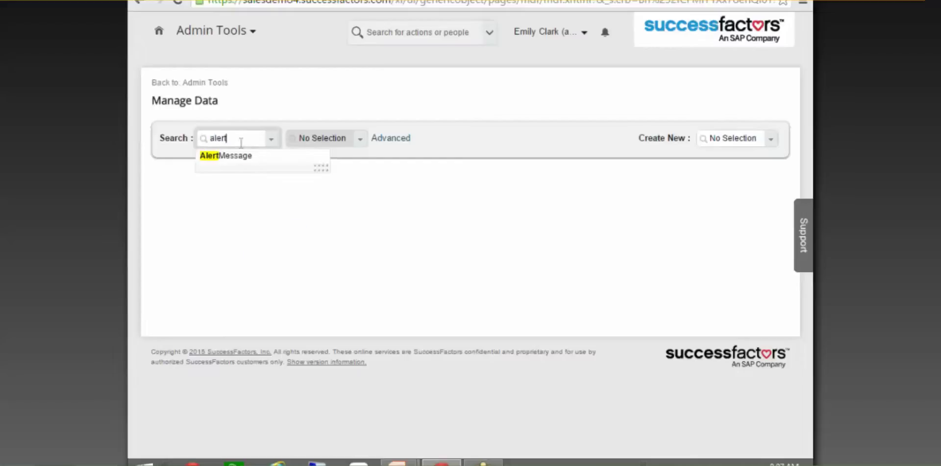
pyautogui.click(230, 155)
# Open the Work Permit Expiry alert message and inspect the SUBJECT_USER placeholder in its alertHeader
pyautogui.click(333, 147)
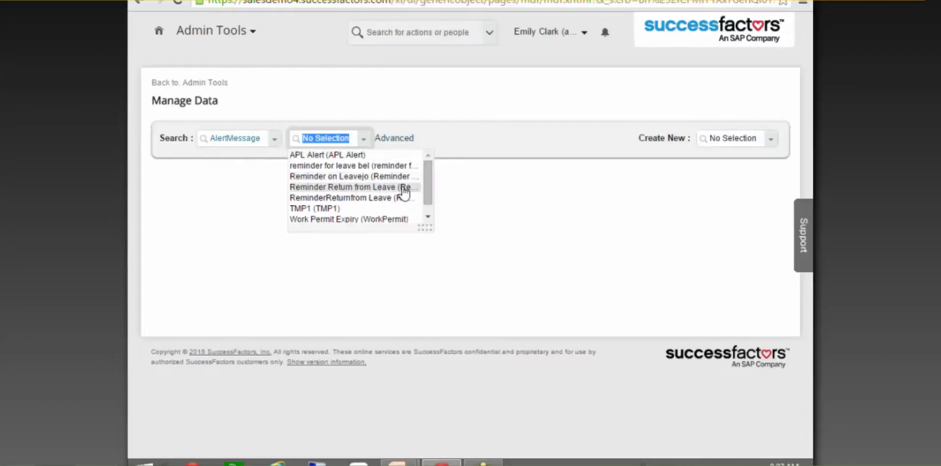
pyautogui.scroll(-1, 426, 189)
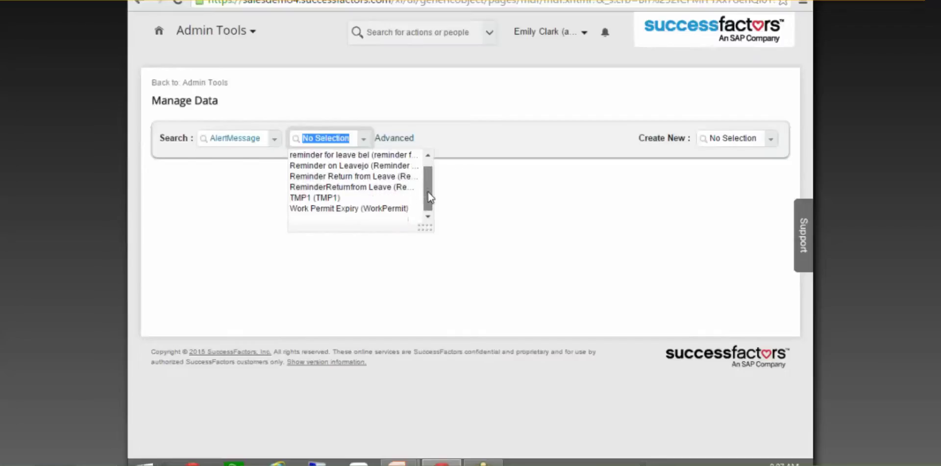
pyautogui.click(388, 207)
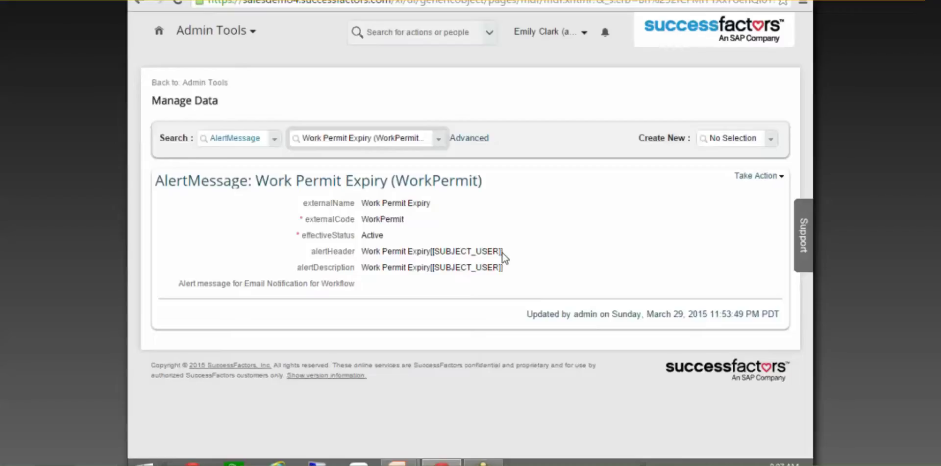
pyautogui.moveTo(501, 251); pyautogui.dragTo(430, 251)
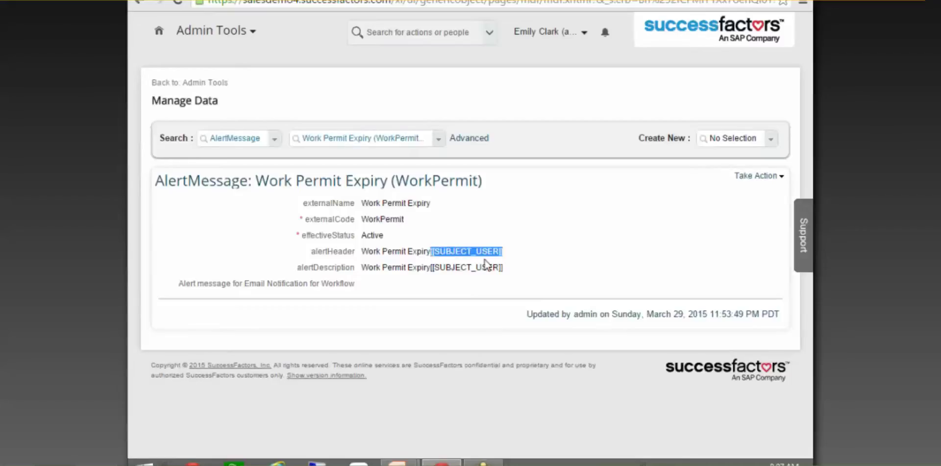
pyautogui.click(548, 266)
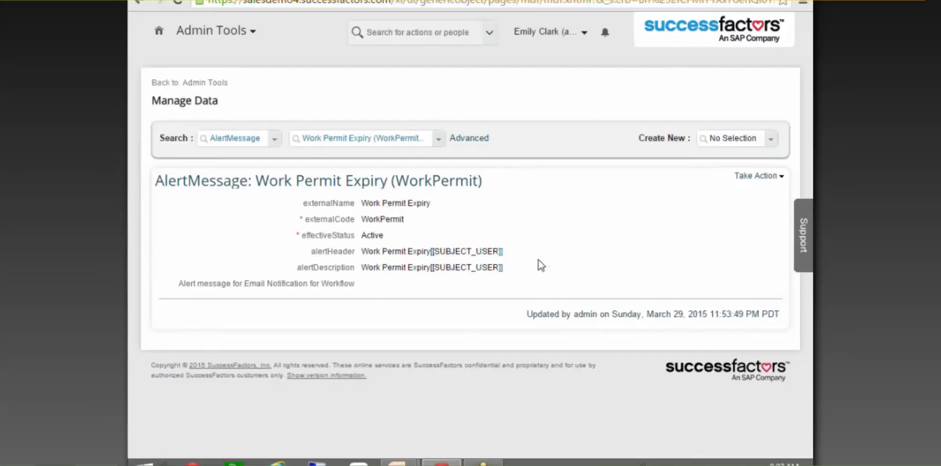
# Start a new blank AlertMessage record from Create New
pyautogui.click(749, 137)
pyautogui.write('alert')
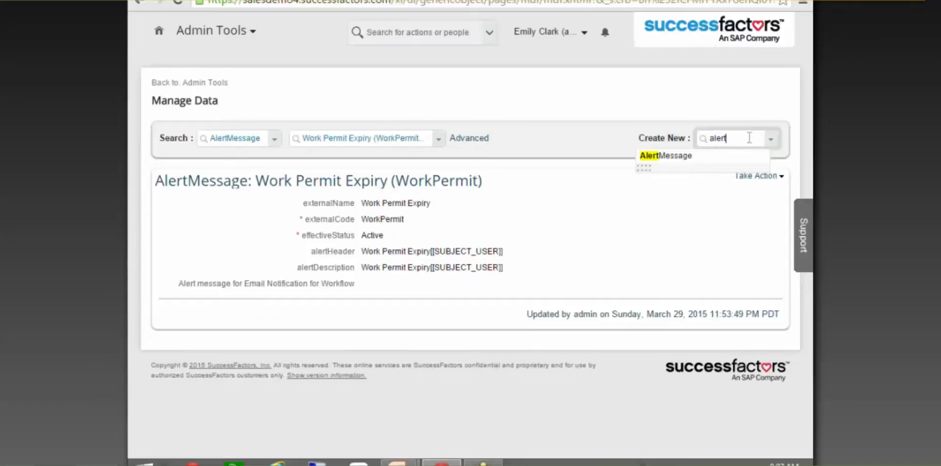
pyautogui.click(689, 156)
# Step through the externalCode, alertHeader and alertDescription fields, then cancel the AlertMessage form unsaved
pyautogui.click(377, 239)
pyautogui.click(386, 294)
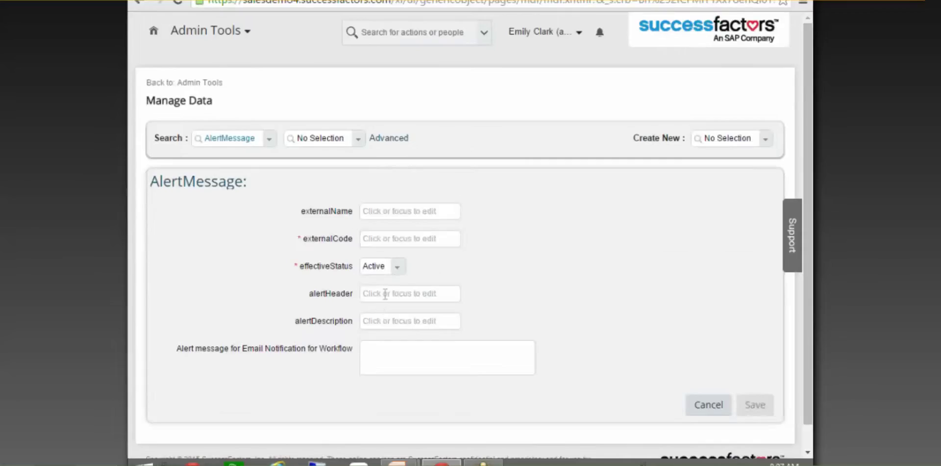
pyautogui.click(385, 323)
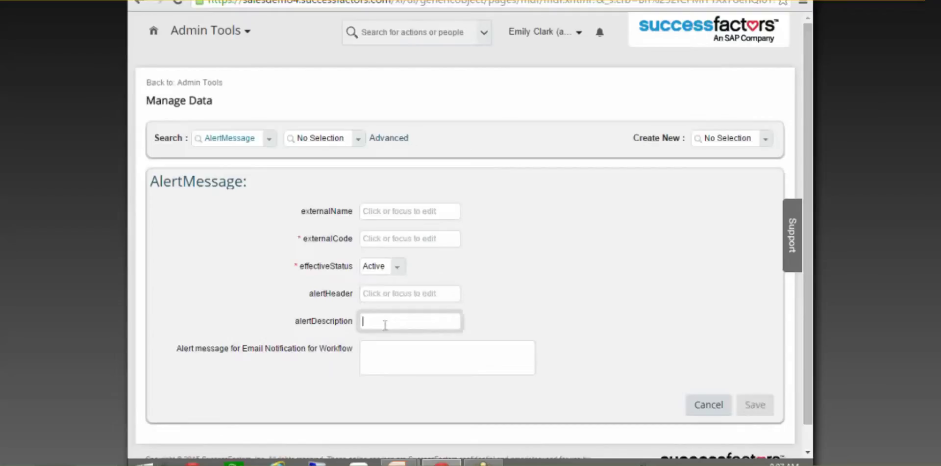
pyautogui.click(448, 298)
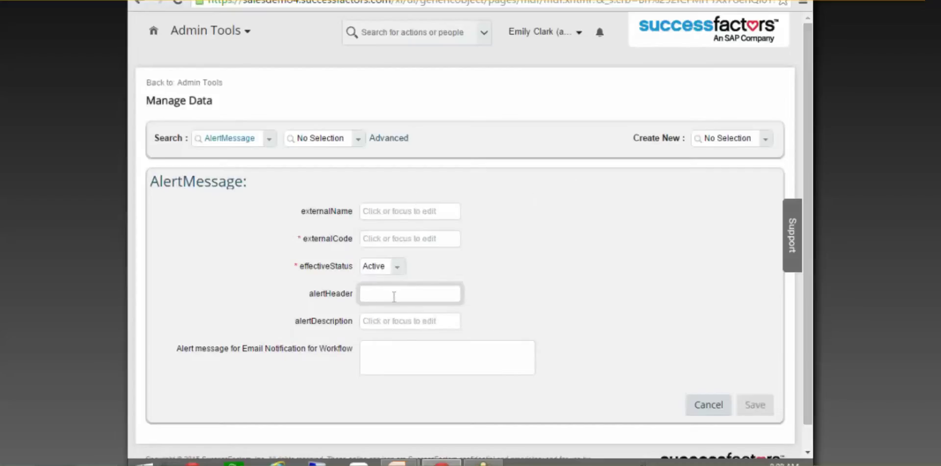
pyautogui.press('Tab')
pyautogui.press('Tab')
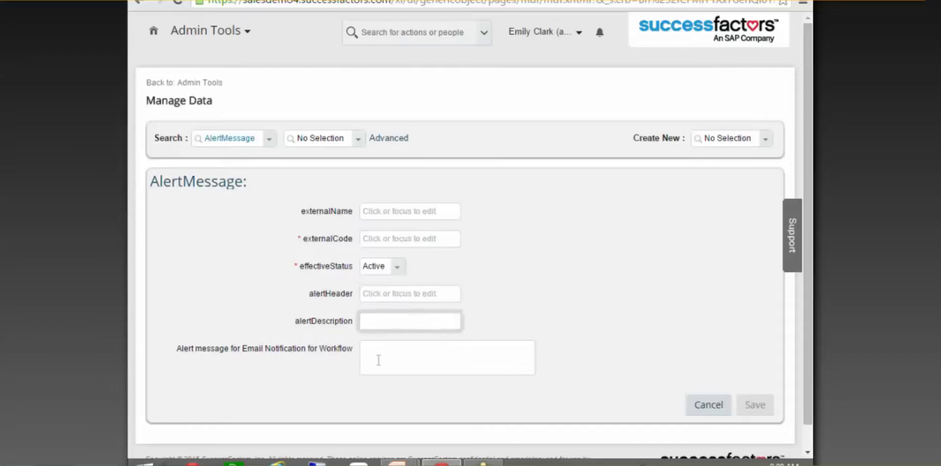
pyautogui.click(707, 405)
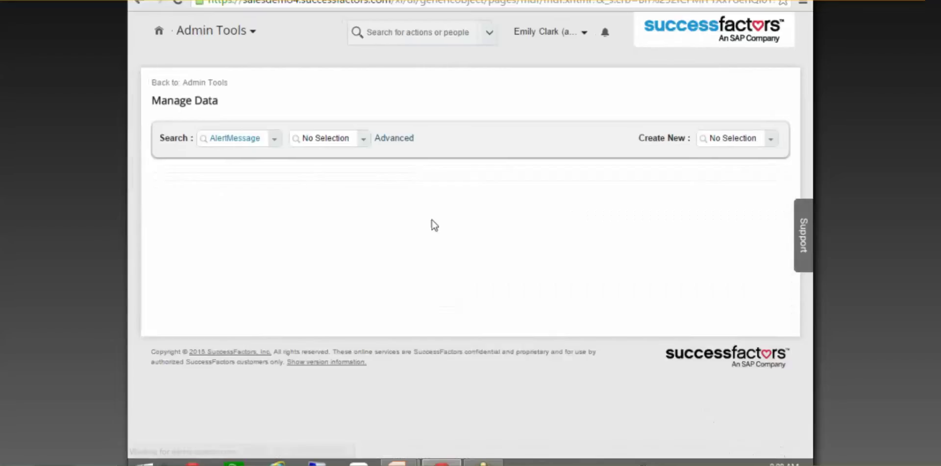
# Look up and open the Work Permit Expiry alert message
pyautogui.click(325, 137)
pyautogui.write('w')
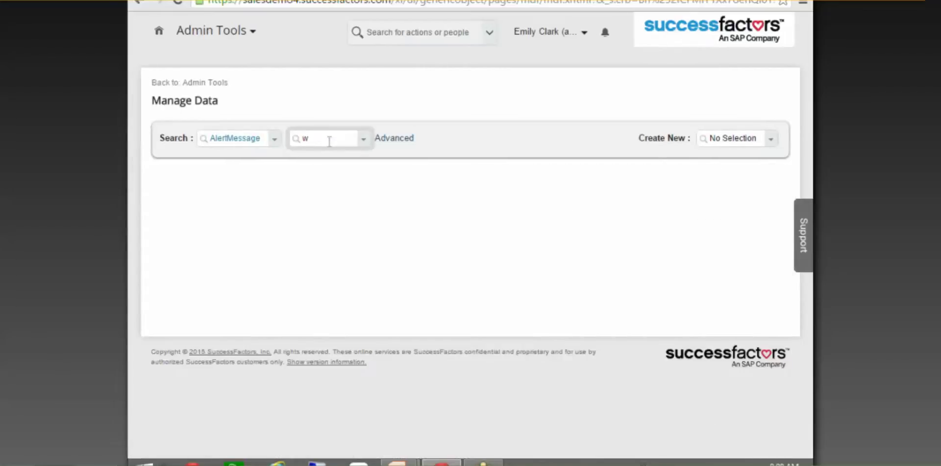
pyautogui.write('ork')
pyautogui.click(339, 155)
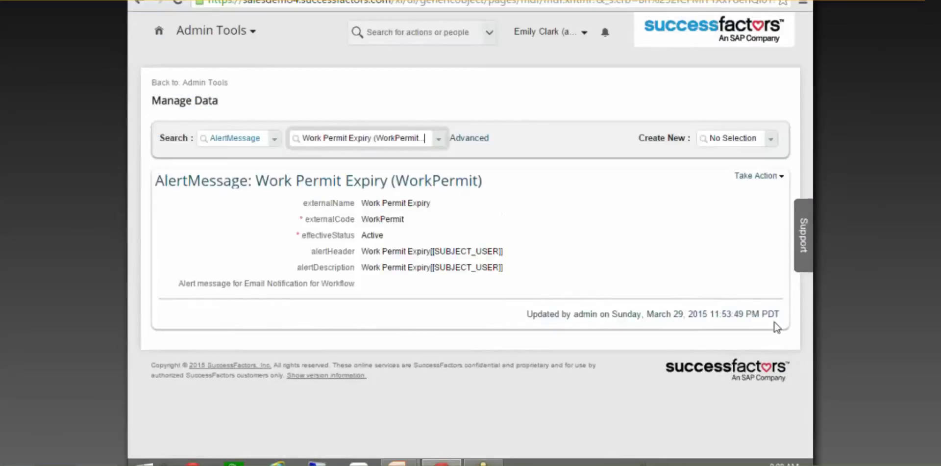
# Open the workflowmsgnotifi alert message, read its e-mail notification text, and return to Administration Tools
pyautogui.click(420, 132)
pyautogui.write('work')
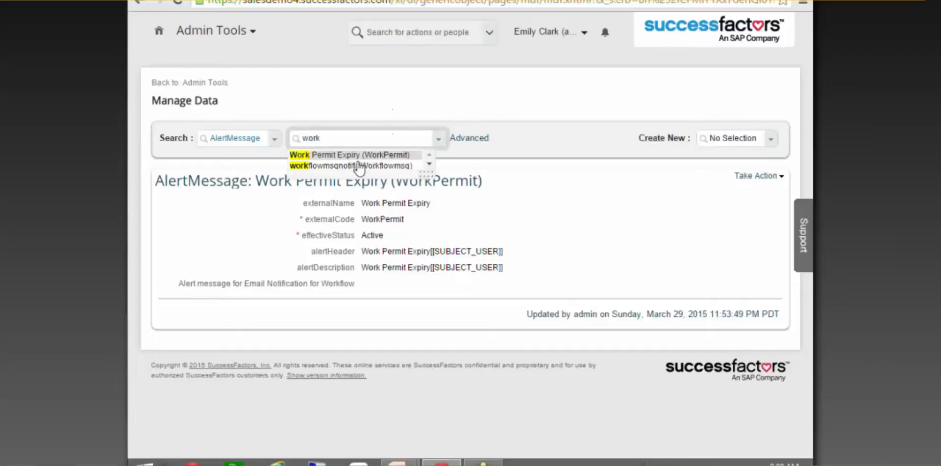
pyautogui.click(357, 165)
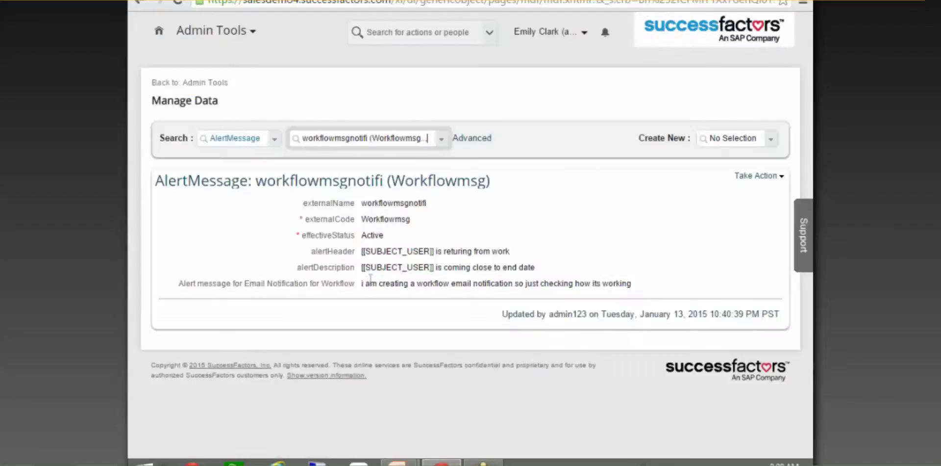
pyautogui.moveTo(363, 283); pyautogui.dragTo(640, 287)
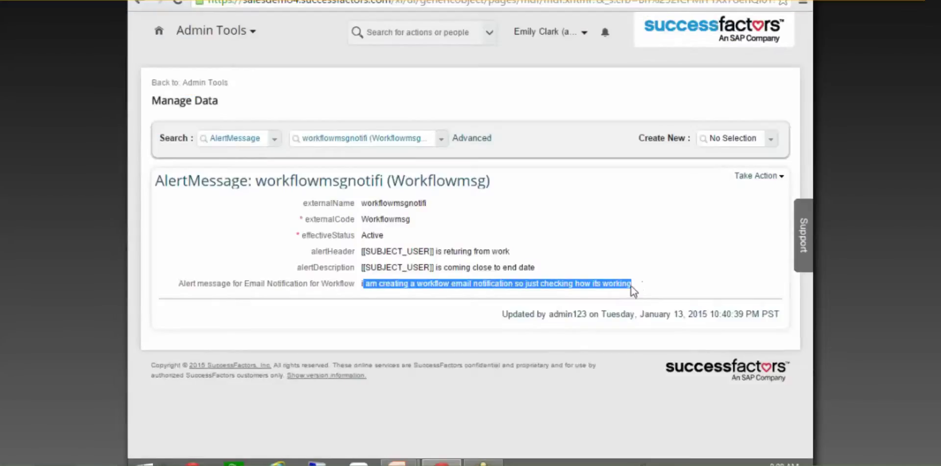
pyautogui.click(416, 289)
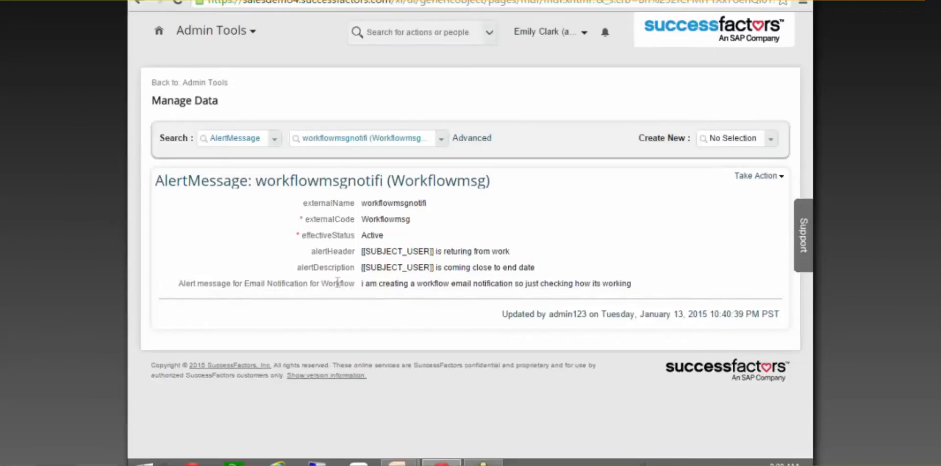
pyautogui.moveTo(360, 284); pyautogui.dragTo(636, 284)
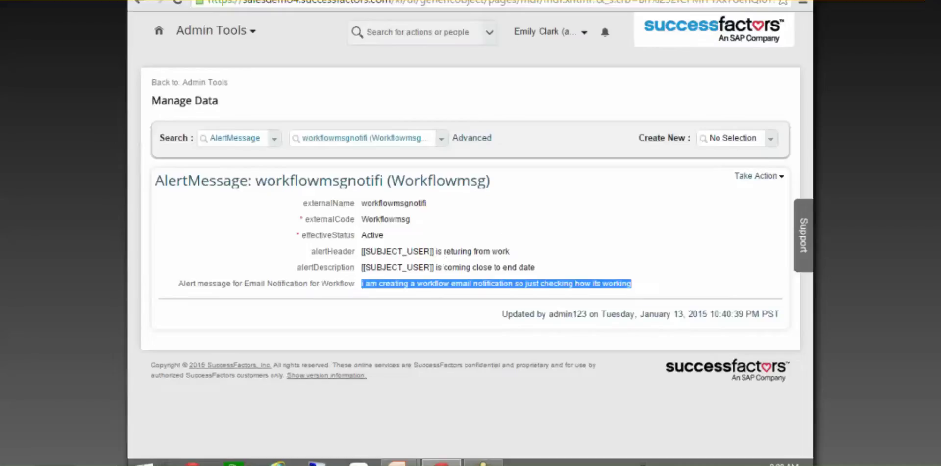
pyautogui.click(521, 198)
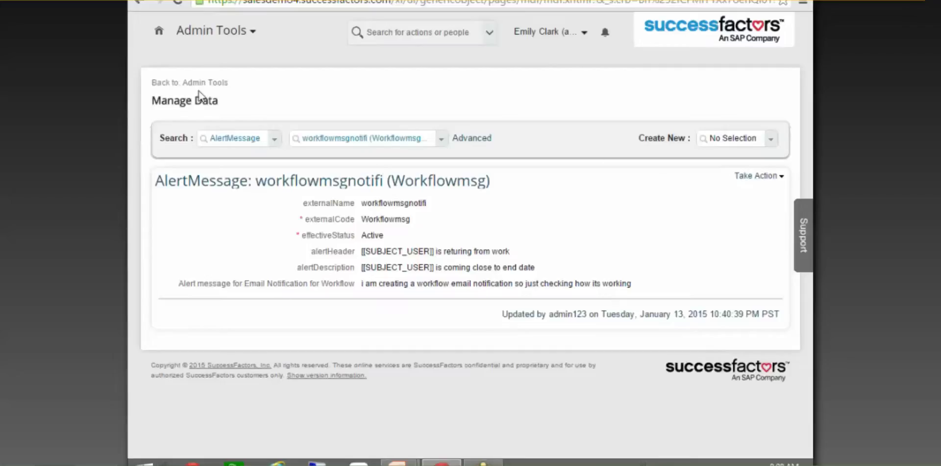
pyautogui.click(214, 87)
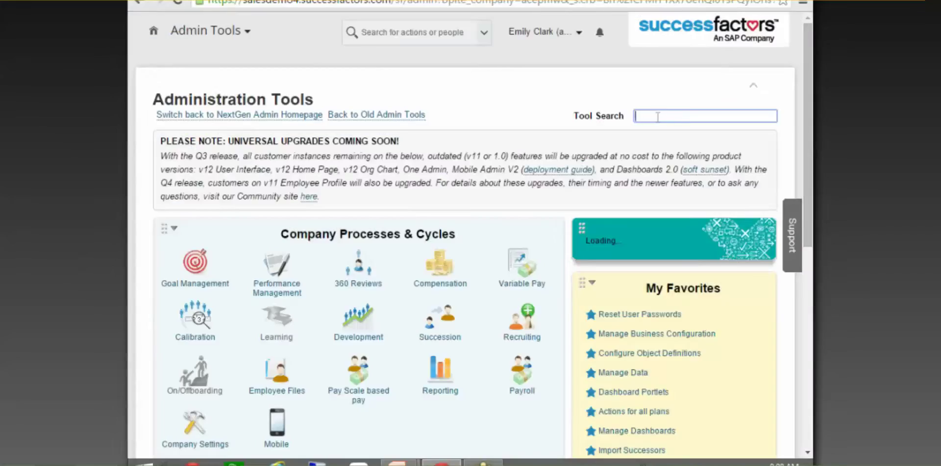
# Open Configure Business Rules and load the Workpermit rule by searching 'workp'
pyautogui.write('busines')
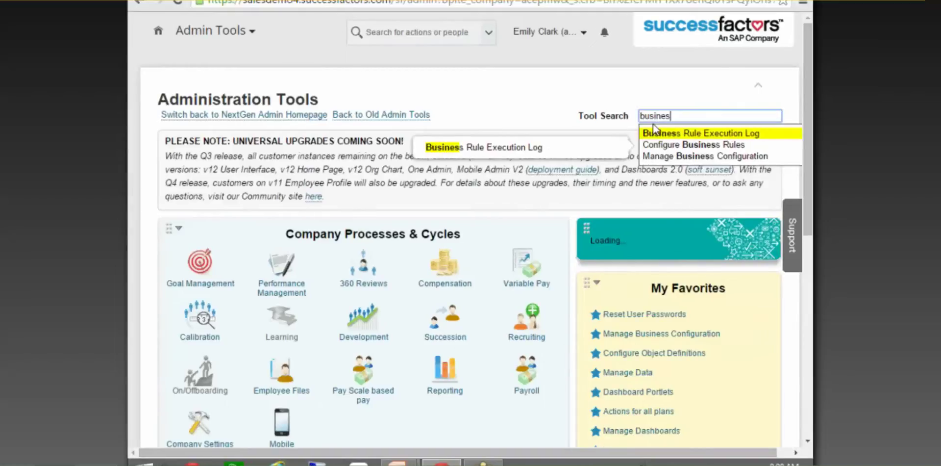
pyautogui.click(692, 144)
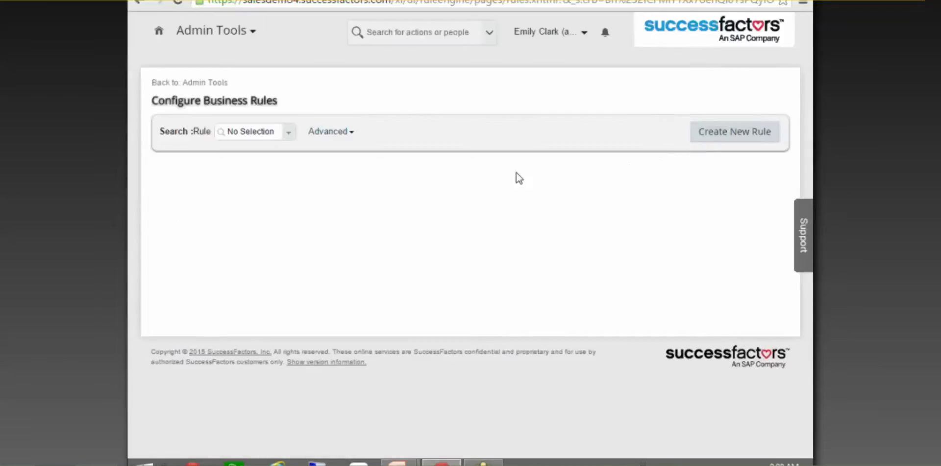
pyautogui.write('workp')
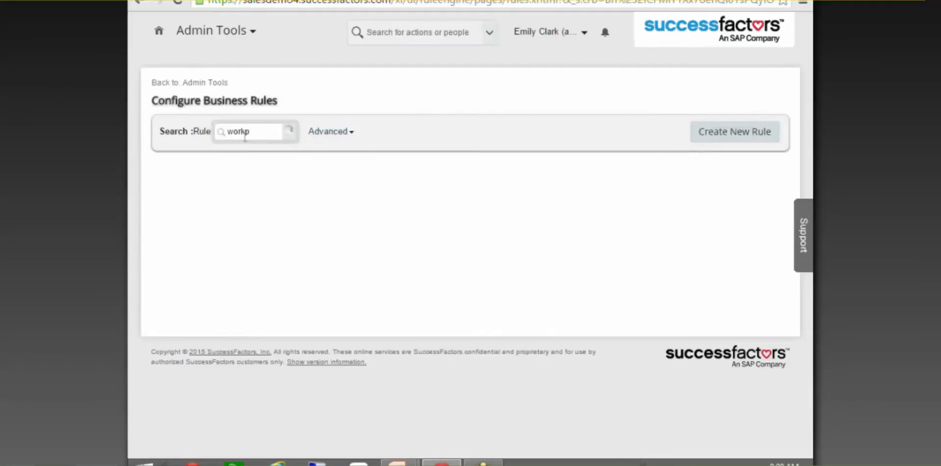
pyautogui.press('Down')
pyautogui.press('Return')
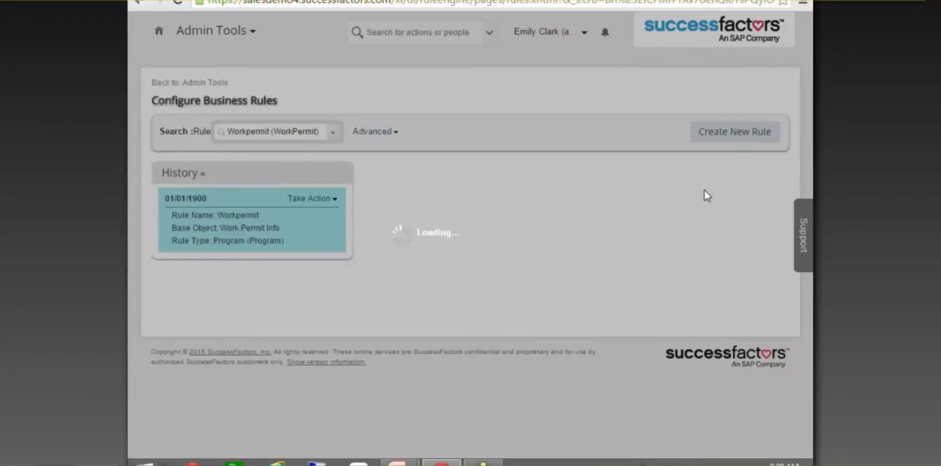
# Make a correction on the Workpermit rule's 01/01/1900 version and review its rule ID and name
pyautogui.scroll(-3, 657, 211)
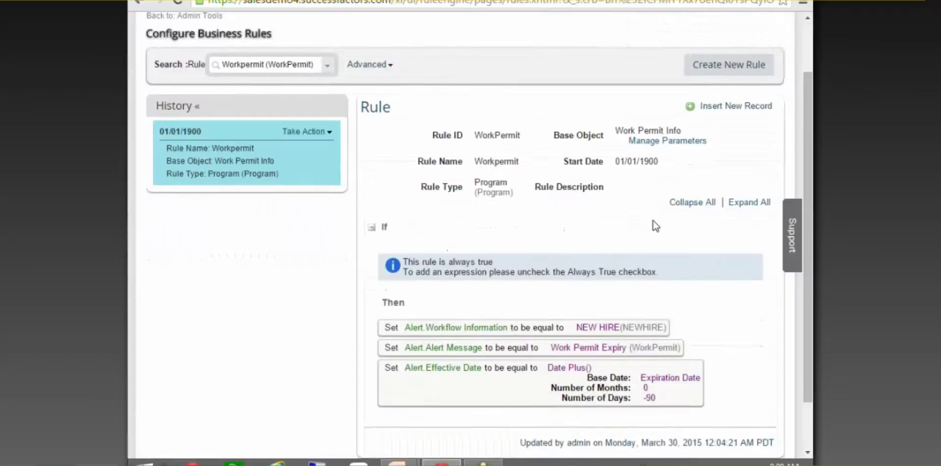
pyautogui.scroll(3, 638, 198)
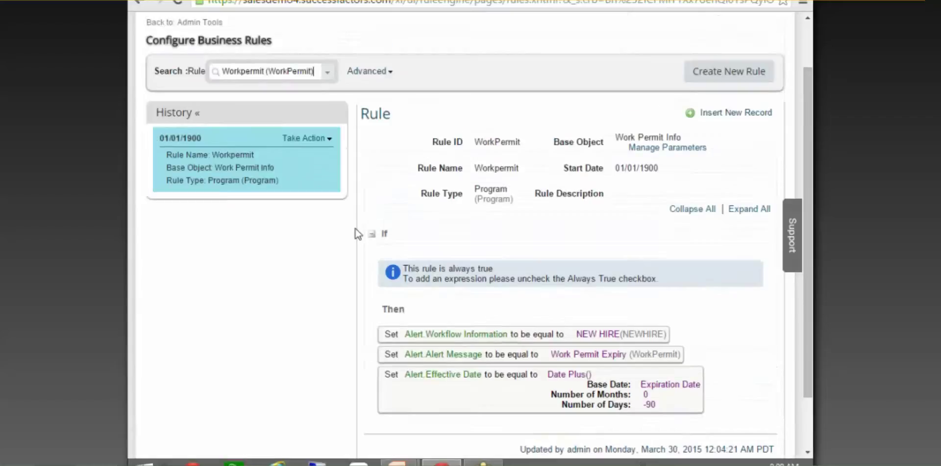
pyautogui.click(314, 199)
pyautogui.click(321, 211)
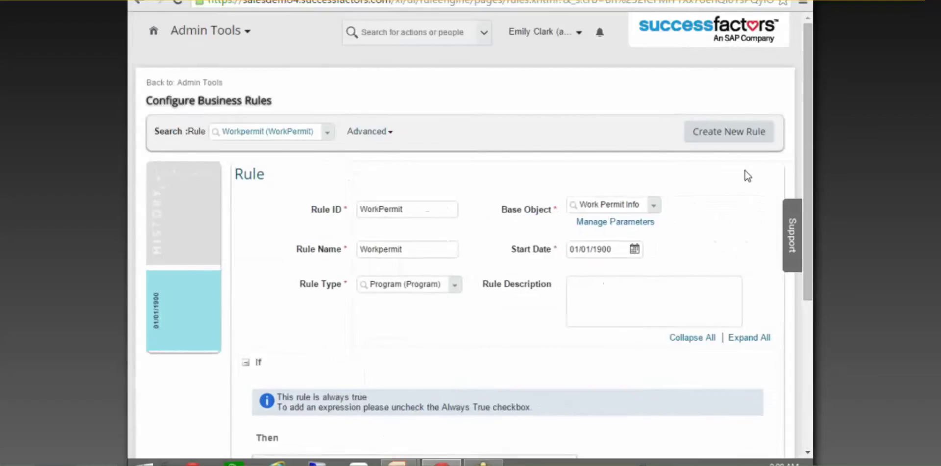
pyautogui.scroll(-2, 331, 192)
pyautogui.doubleClick(378, 143)
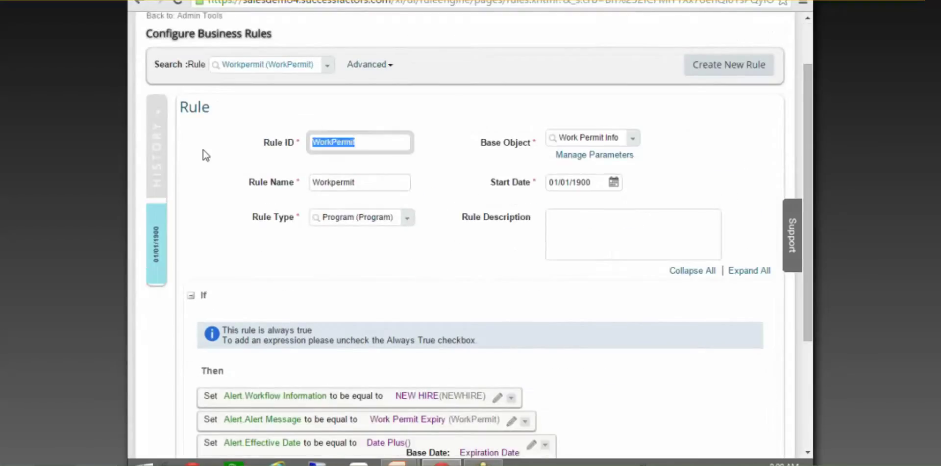
pyautogui.doubleClick(373, 184)
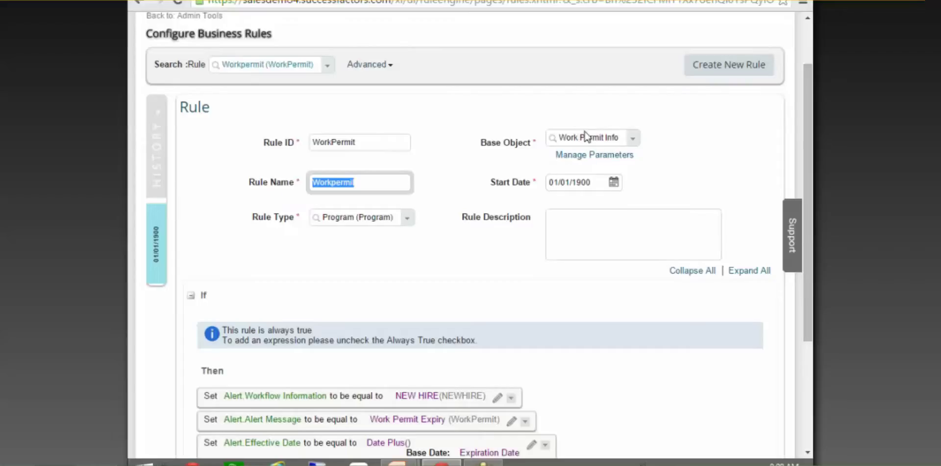
# Scroll to the Then section and edit the Workflow Information NEW HIRE action
pyautogui.scroll(-4, 495, 288)
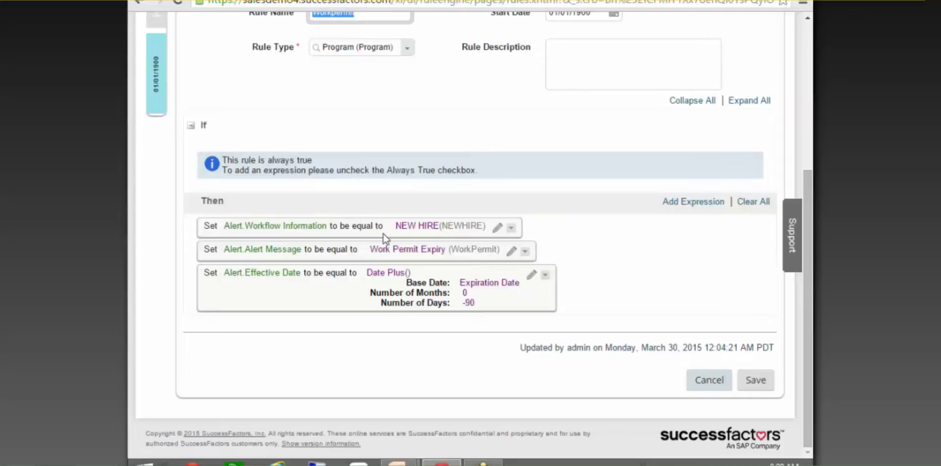
pyautogui.moveTo(295, 149)
pyautogui.moveTo(251, 234)
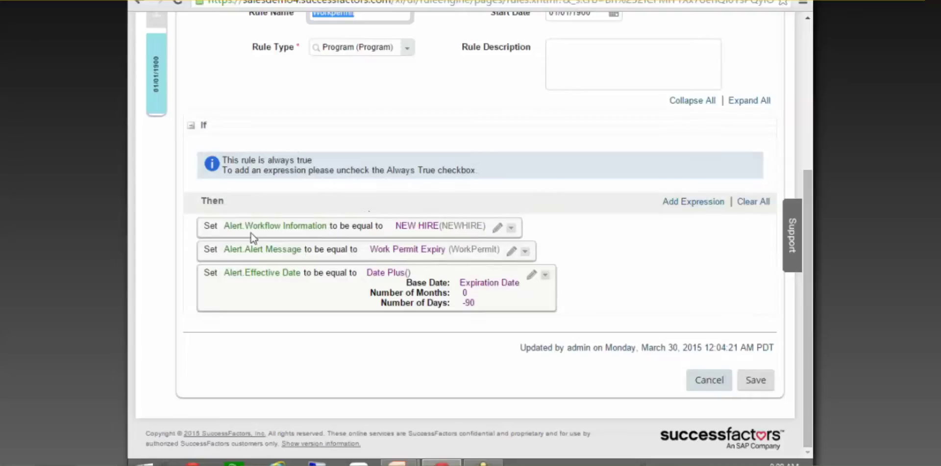
pyautogui.click(497, 228)
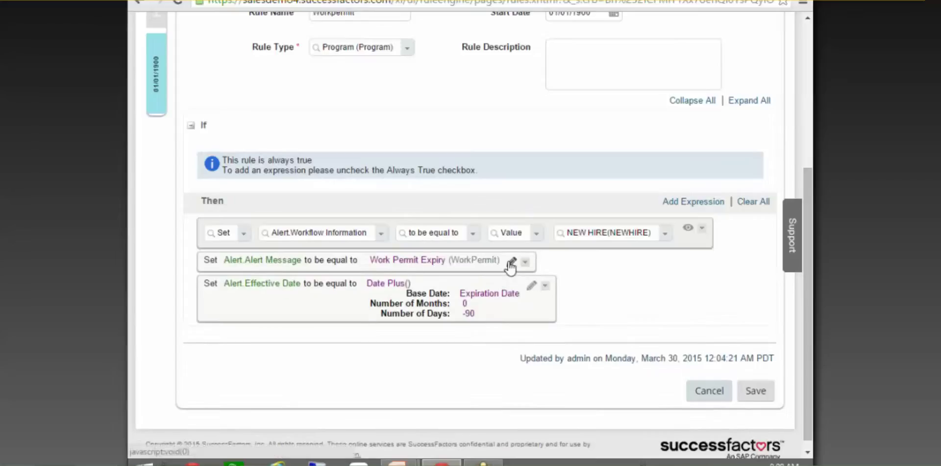
# Open the Alert Message and Alert Effective Date actions for editing and check the NEW HIRE value
pyautogui.click(513, 259)
pyautogui.click(532, 298)
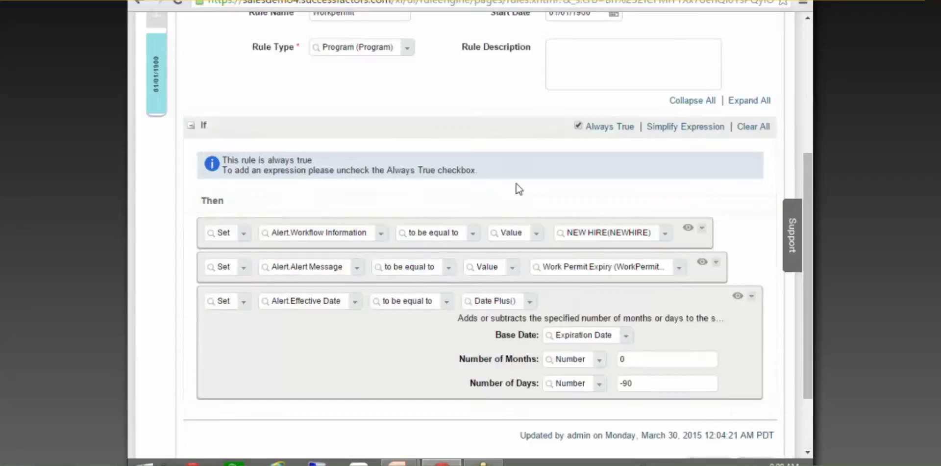
pyautogui.scroll(-3, 510, 206)
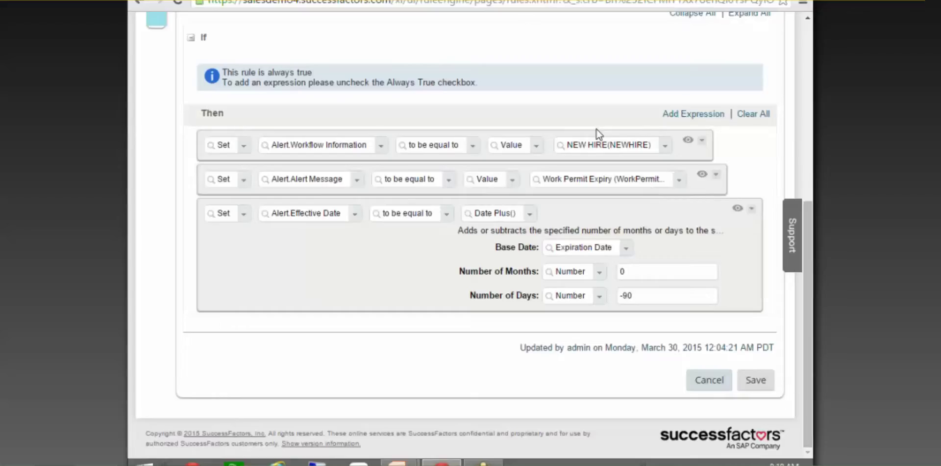
pyautogui.click(608, 146)
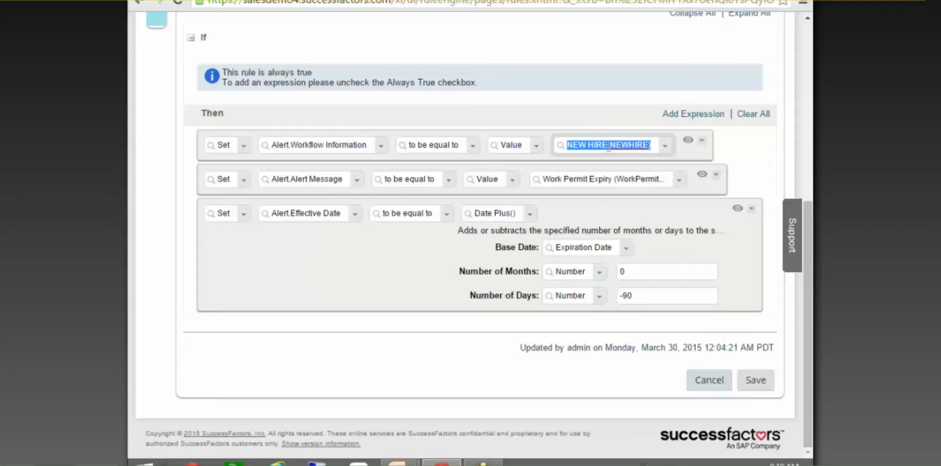
# Review the target field list and keep Alert Message under the Alert group
pyautogui.click(359, 184)
pyautogui.click(359, 185)
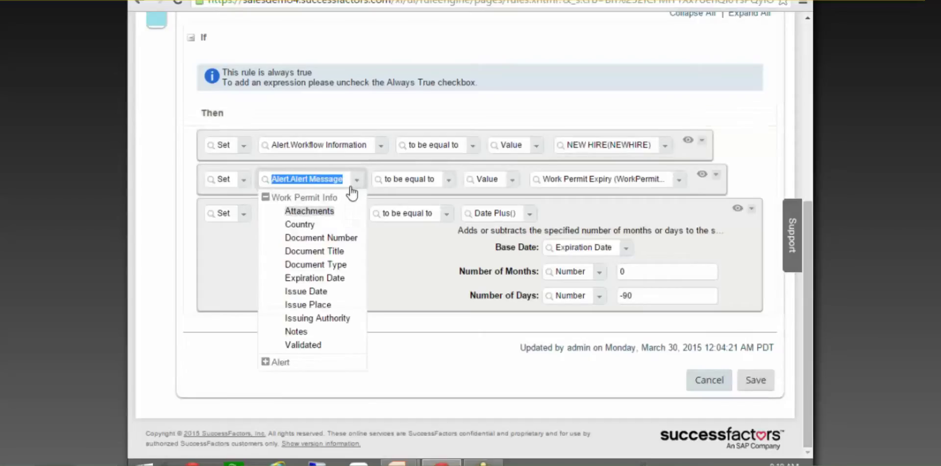
pyautogui.click(265, 362)
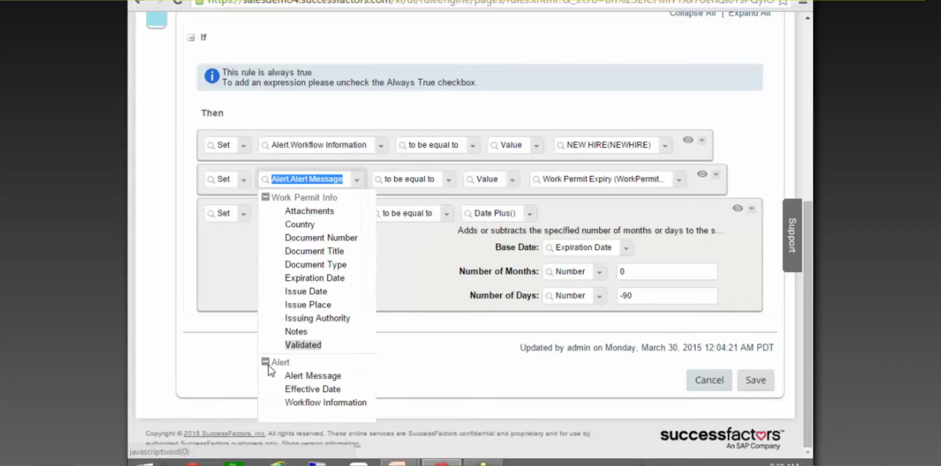
pyautogui.click(321, 377)
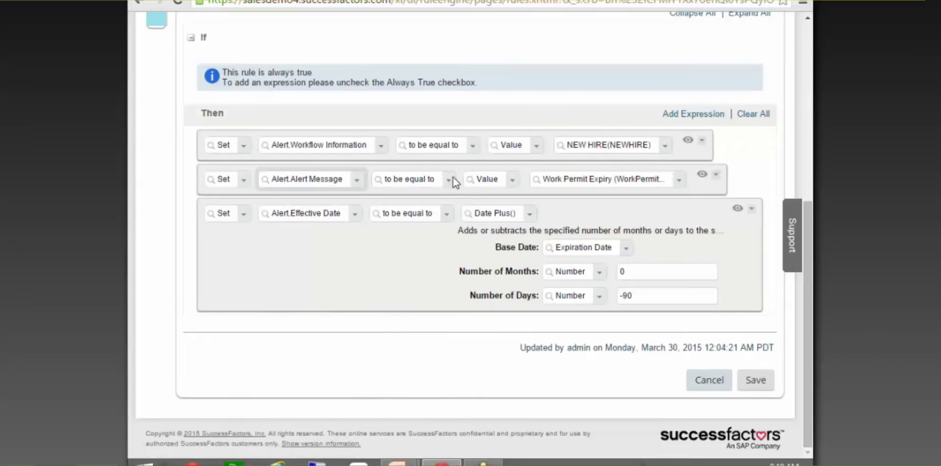
# Keep Work Permit Expiry as the alert message, check the -90 days offset, and cancel
pyautogui.click(580, 185)
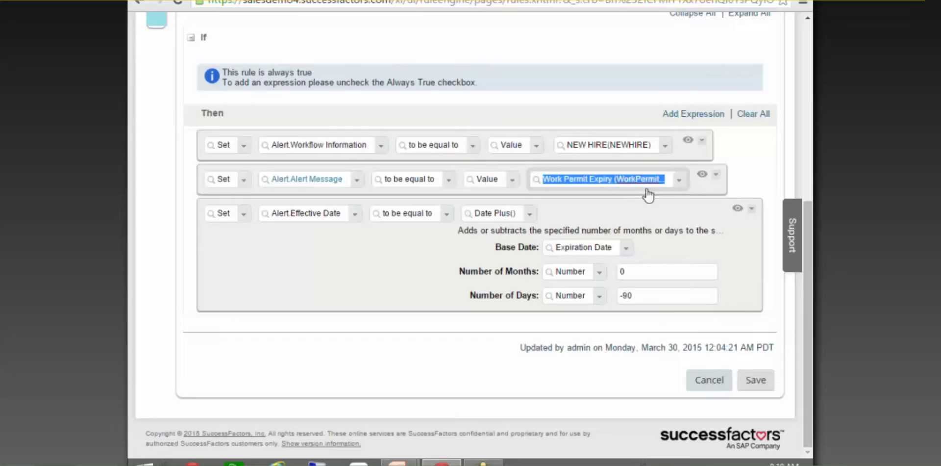
pyautogui.click(679, 180)
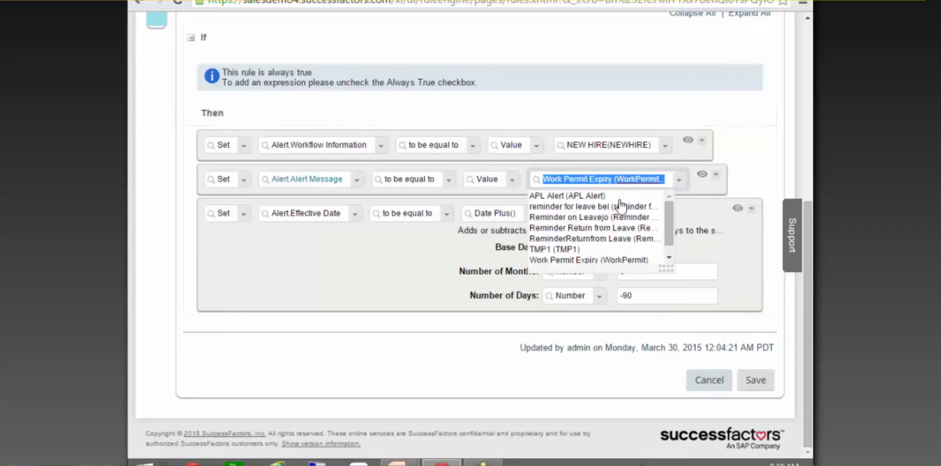
pyautogui.click(582, 262)
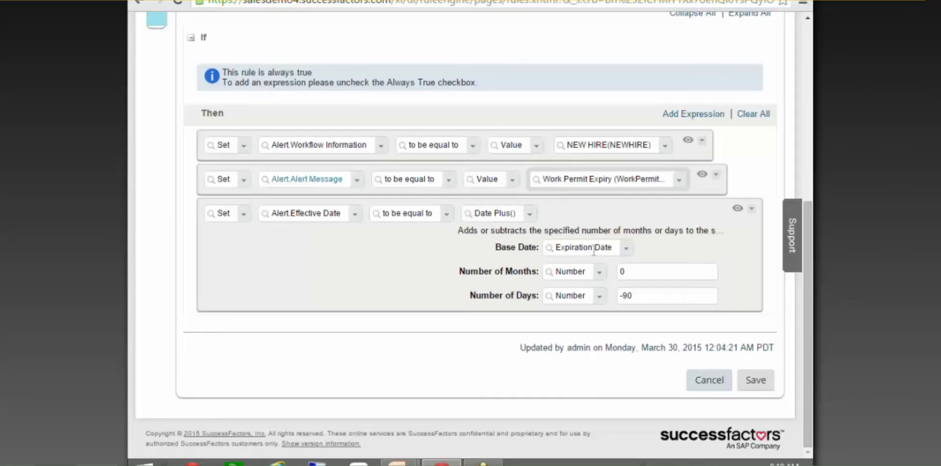
pyautogui.click(627, 296)
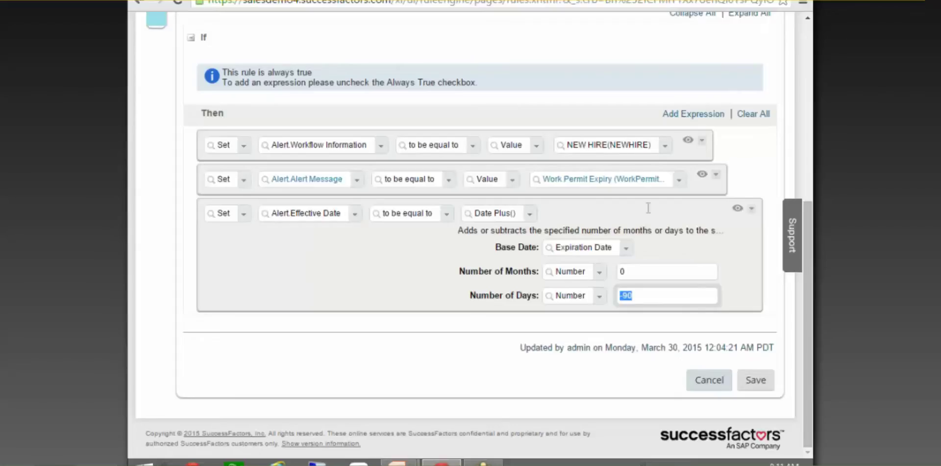
pyautogui.click(710, 376)
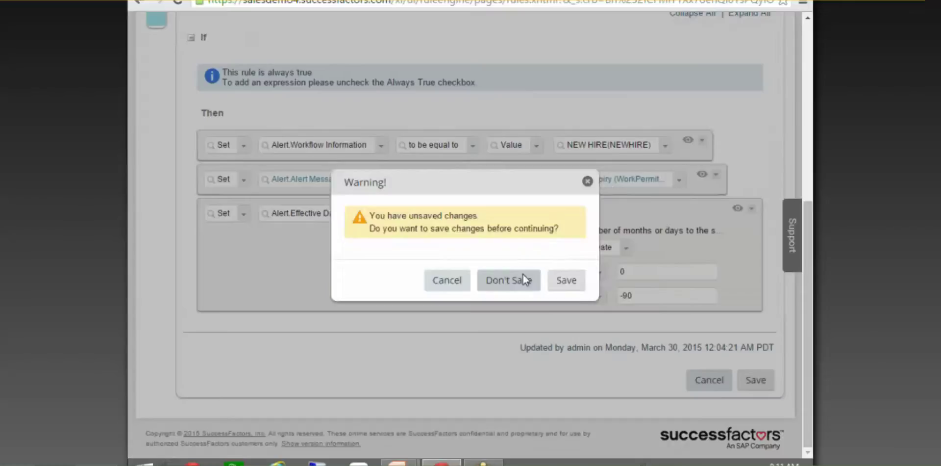
# Discard the unsaved correction and start a new business rule
pyautogui.click(527, 279)
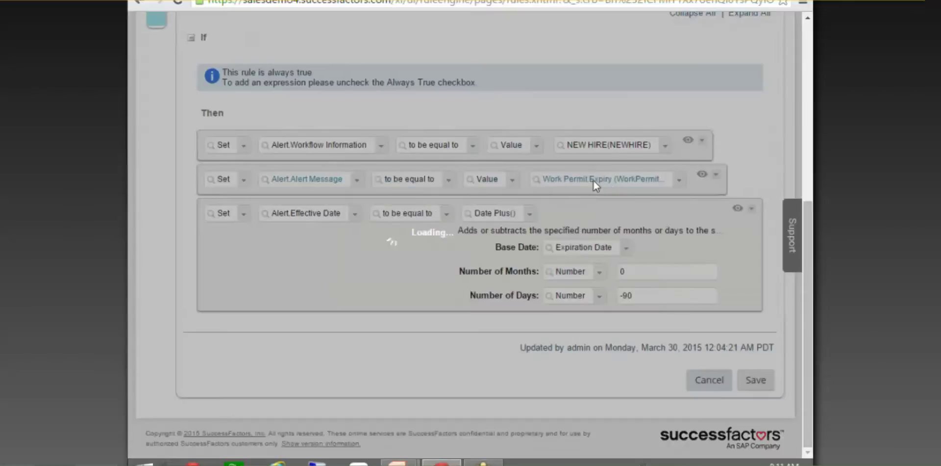
pyautogui.scroll(3, 608, 184)
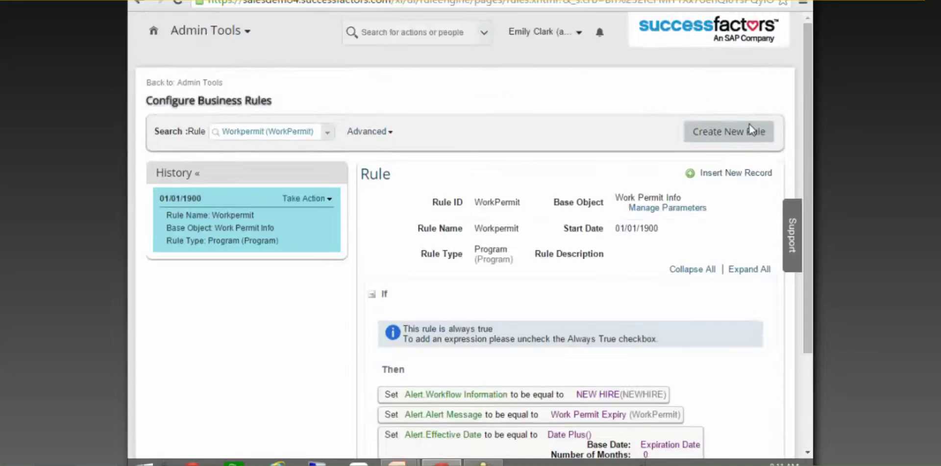
pyautogui.click(748, 128)
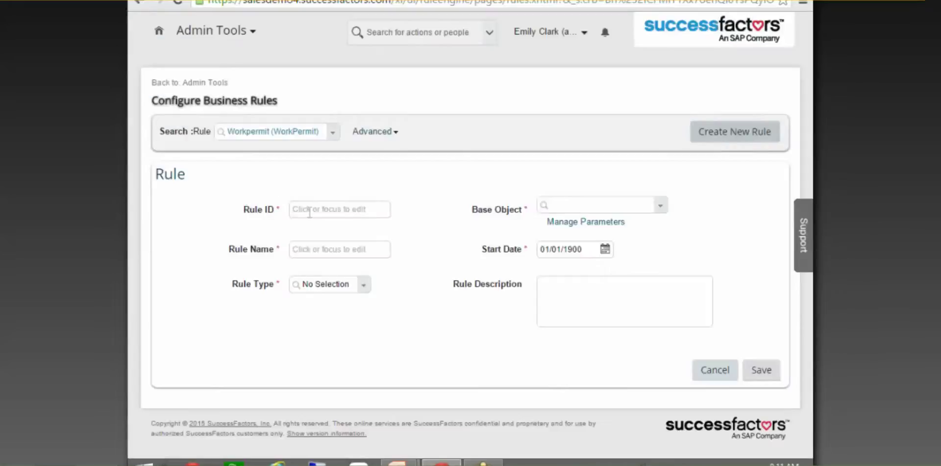
# Enter AlertforWorkPermit as both the Rule ID and the Rule Name
pyautogui.click(310, 211)
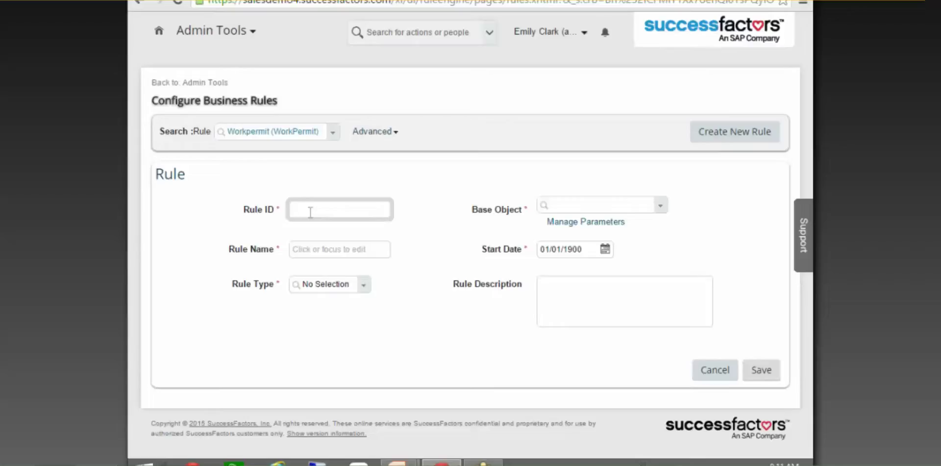
pyautogui.write('AlertforWorkflow')
pyautogui.moveTo(368, 208); pyautogui.dragTo(341, 205)
pyautogui.write('Permit')
pyautogui.press('BackSpace')
pyautogui.hotkey('ctrl', 'a')
pyautogui.hotkey('ctrl', 'c')
pyautogui.click(296, 266)
pyautogui.click(308, 251)
pyautogui.hotkey('ctrl', 'v')
# Set the rule type to Program and the base object to Work Permit Info
pyautogui.click(364, 288)
pyautogui.click(364, 285)
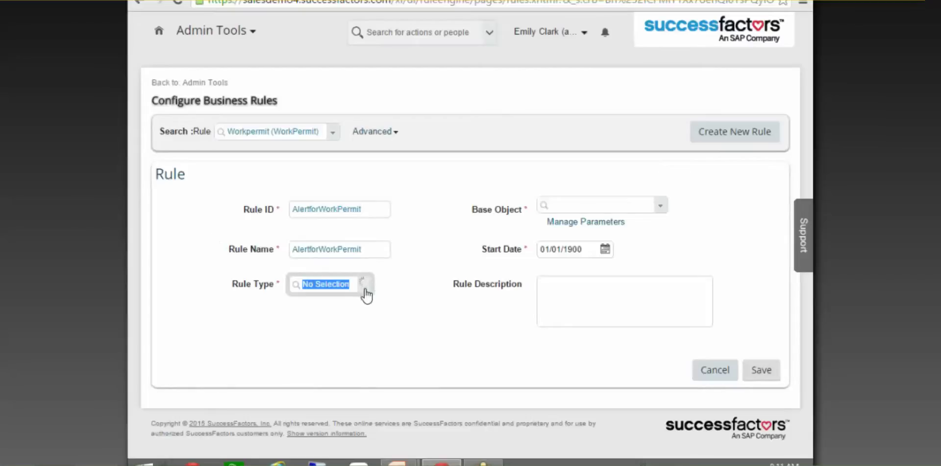
pyautogui.click(337, 333)
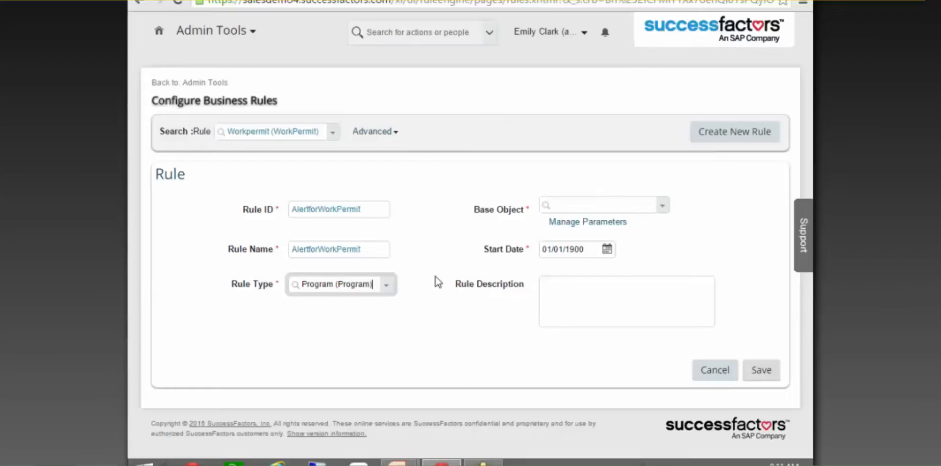
pyautogui.click(608, 196)
pyautogui.write('work')
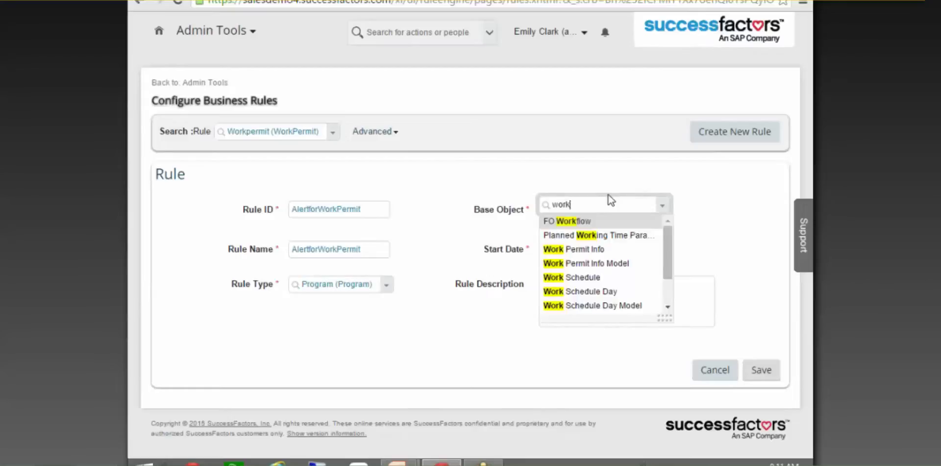
pyautogui.click(606, 250)
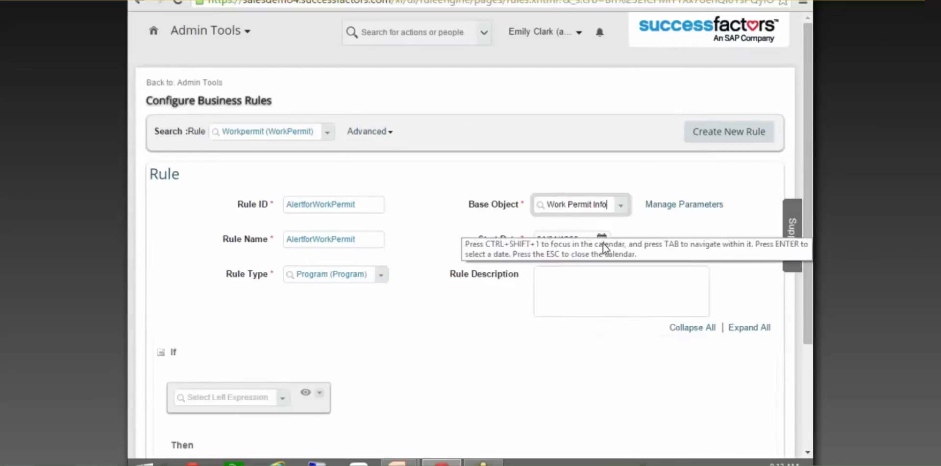
# Make the rule's condition always true and add a Set action in the Then section
pyautogui.scroll(-2, 608, 324)
pyautogui.click(579, 280)
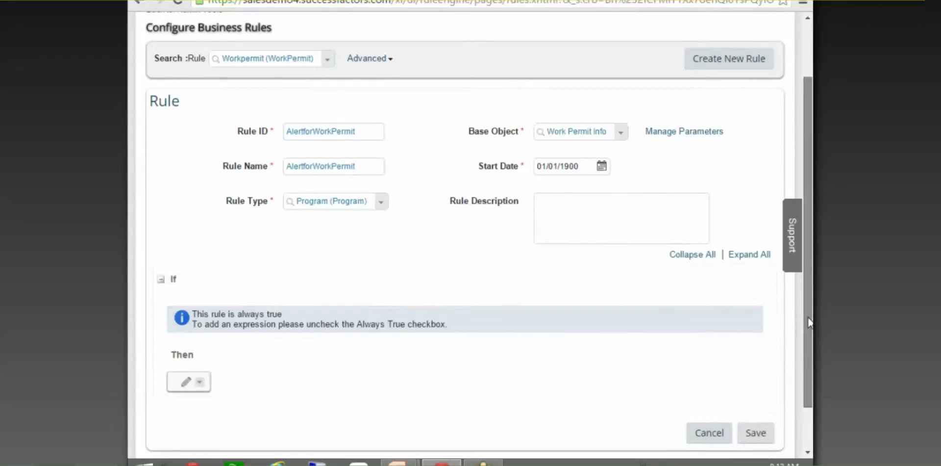
pyautogui.scroll(-1, 220, 343)
pyautogui.click(186, 339)
pyautogui.click(244, 351)
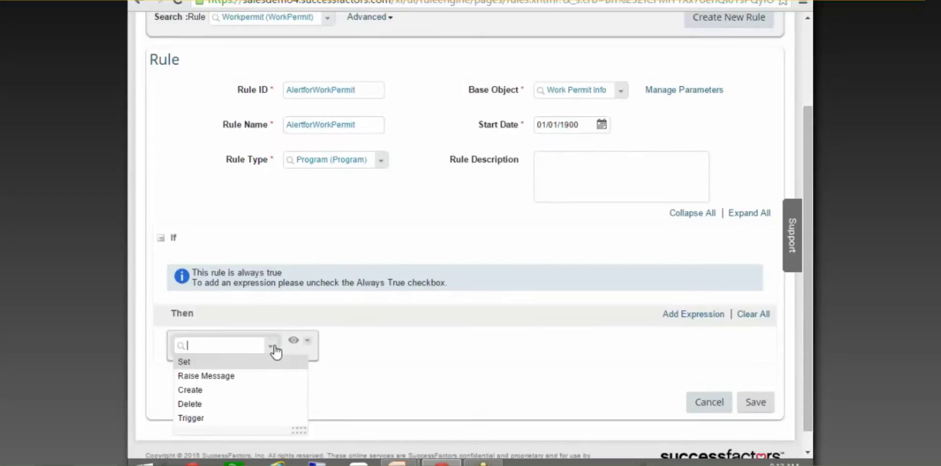
pyautogui.click(233, 363)
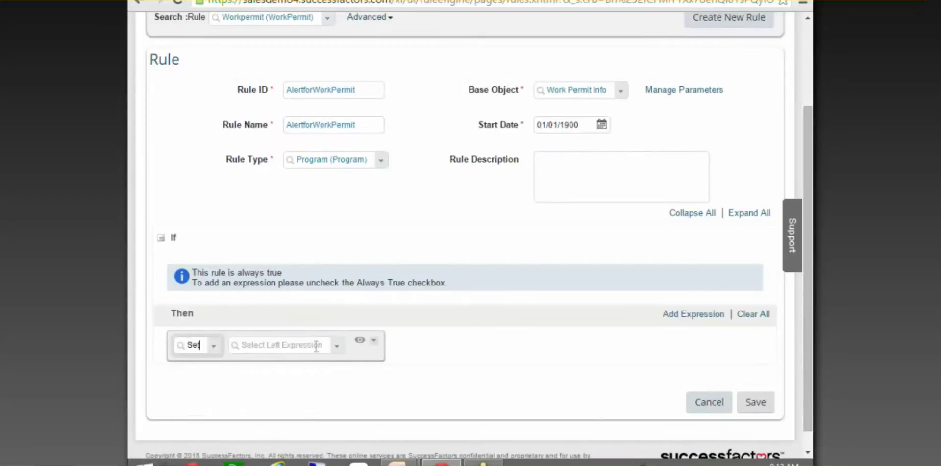
# Switch the Then action to Trigger and bring up the rule's Manage Parameters list
pyautogui.click(336, 350)
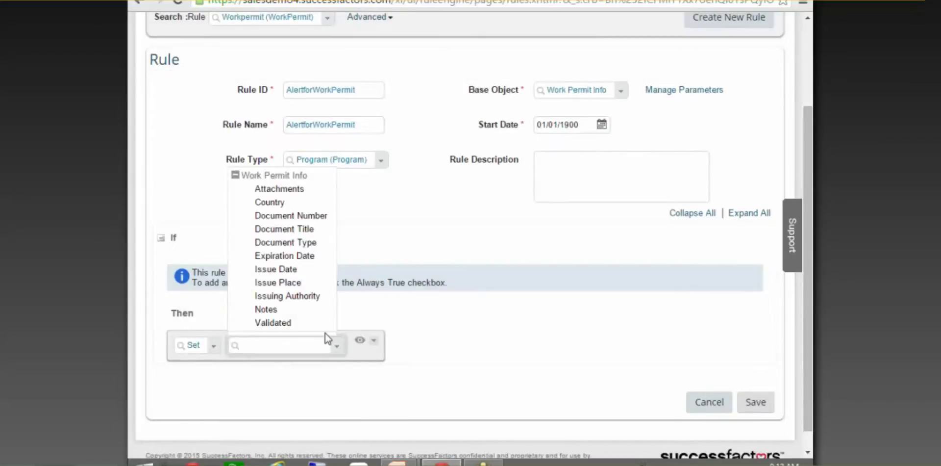
pyautogui.scroll(-1, 307, 329)
pyautogui.click(307, 329)
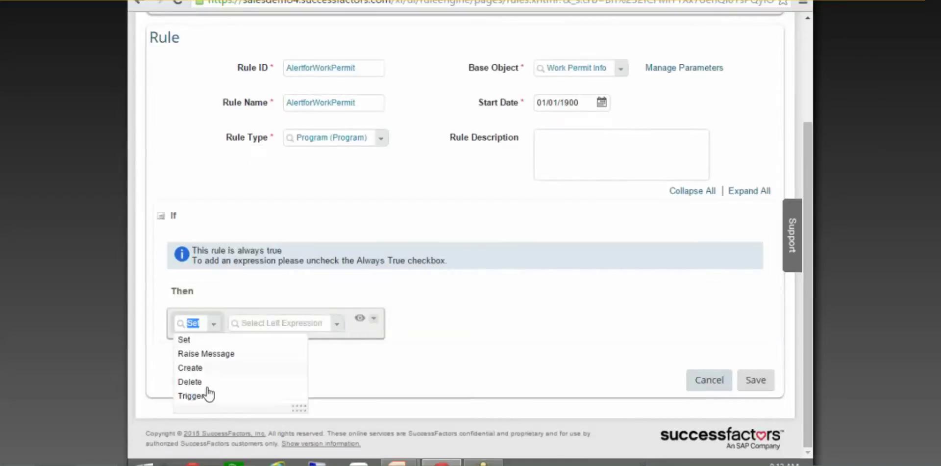
pyautogui.click(203, 395)
pyautogui.click(338, 324)
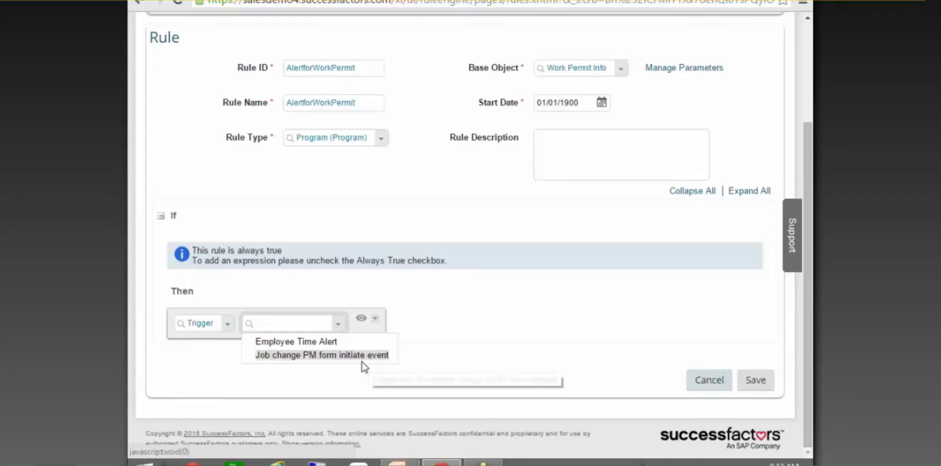
pyautogui.click(229, 325)
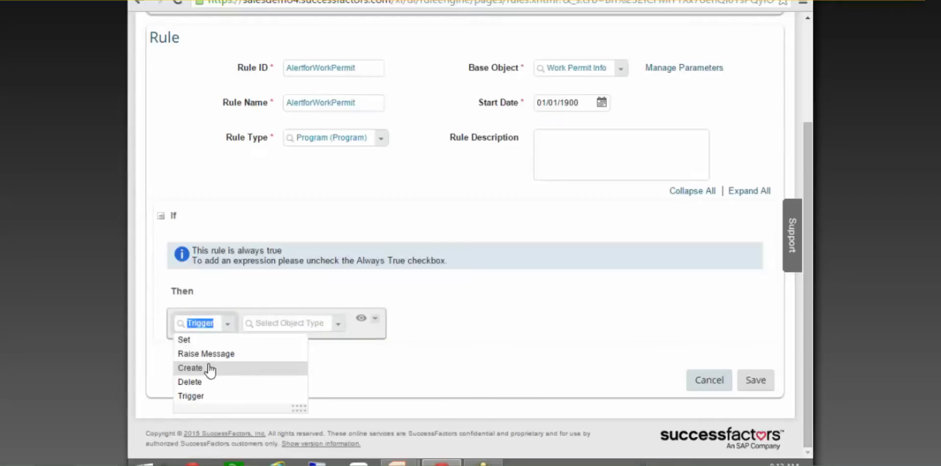
pyautogui.click(558, 308)
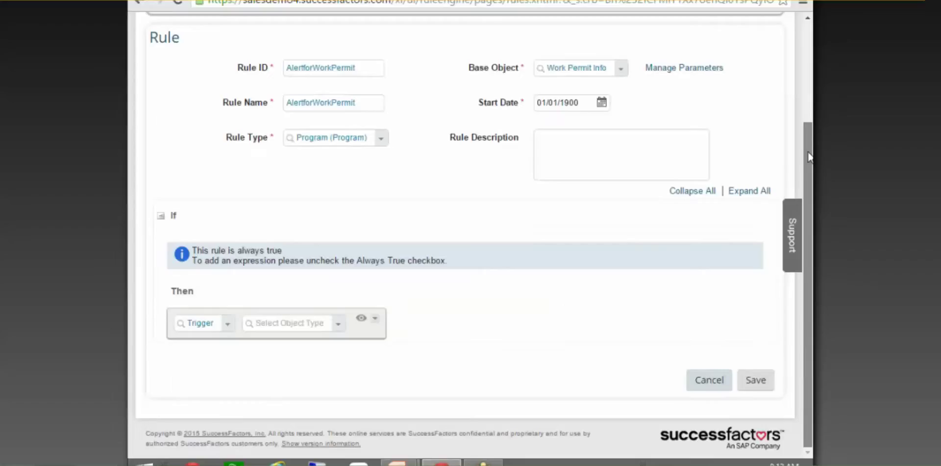
pyautogui.scroll(2, 809, 156)
pyautogui.click(660, 102)
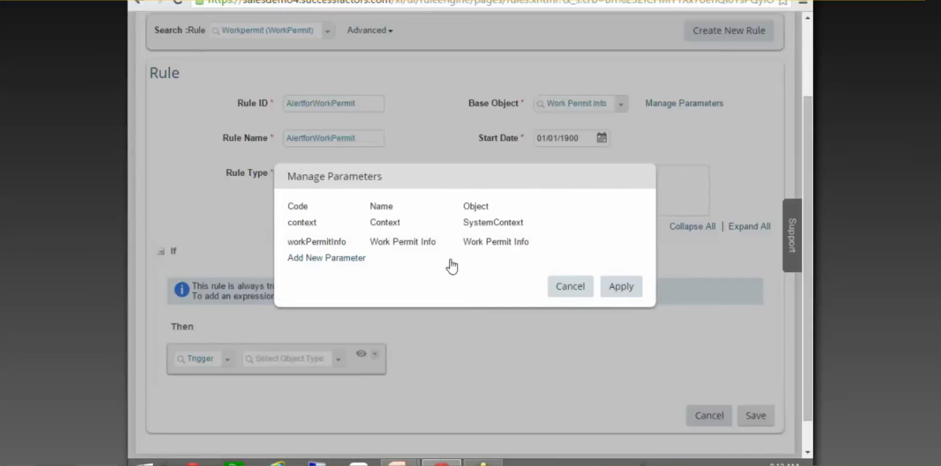
# Add a parameter row, then cancel the dialog and discard the draft AlertforWorkPermit rule
pyautogui.click(350, 258)
pyautogui.click(336, 264)
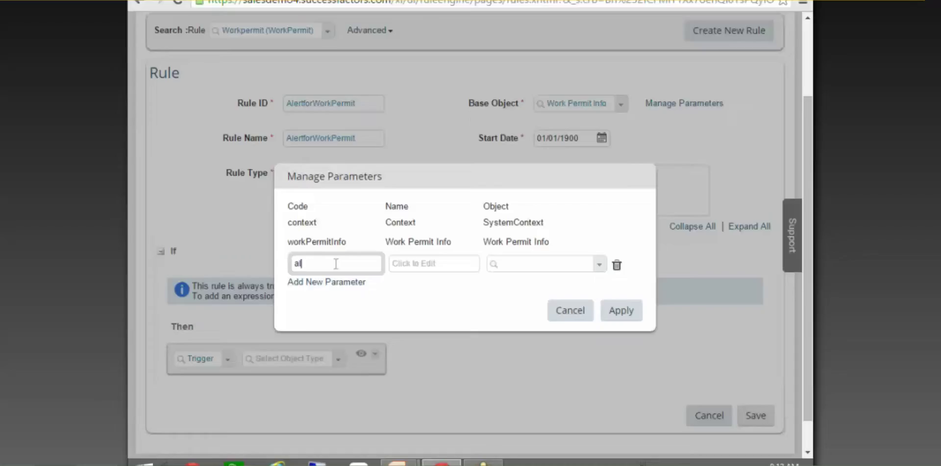
pyautogui.click(613, 317)
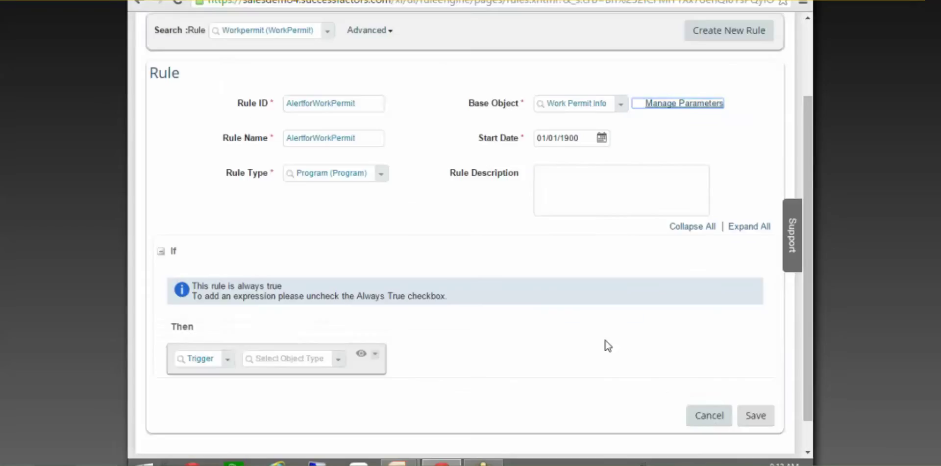
pyautogui.click(709, 416)
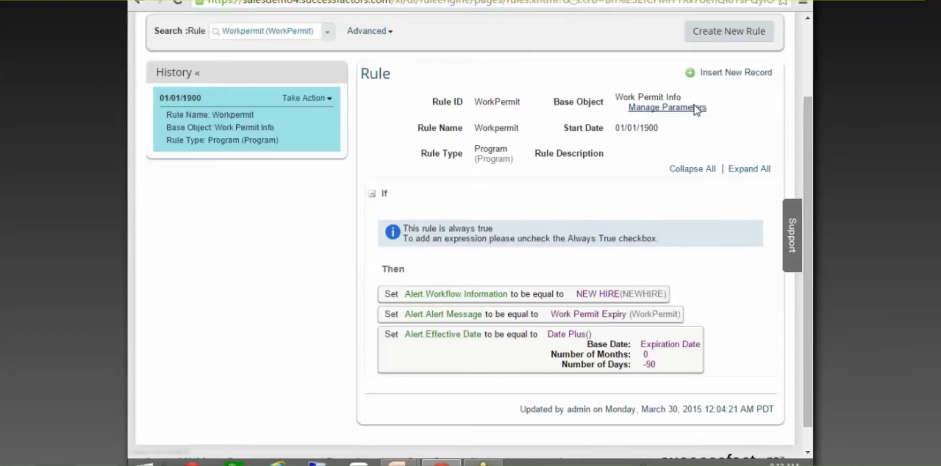
# Check the saved Workpermit rule's Alert parameter in Manage Parameters, then bring up Take Action
pyautogui.click(689, 107)
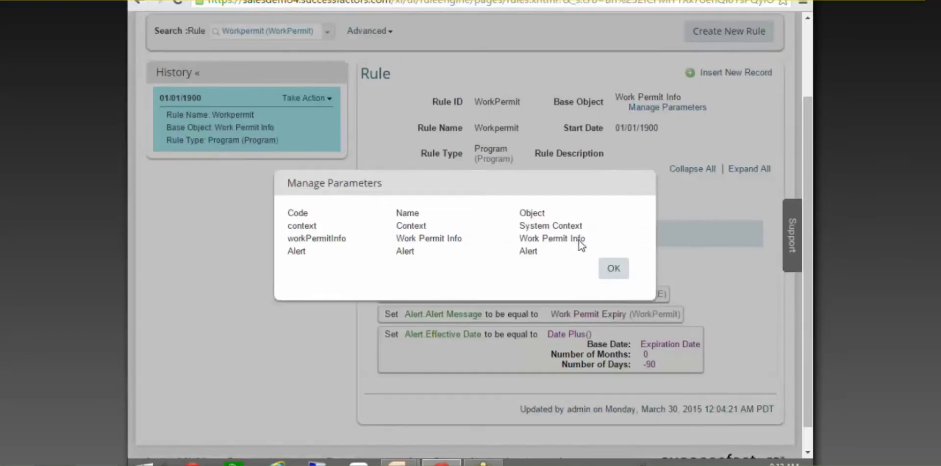
pyautogui.doubleClick(525, 251)
pyautogui.click(613, 269)
pyautogui.click(323, 97)
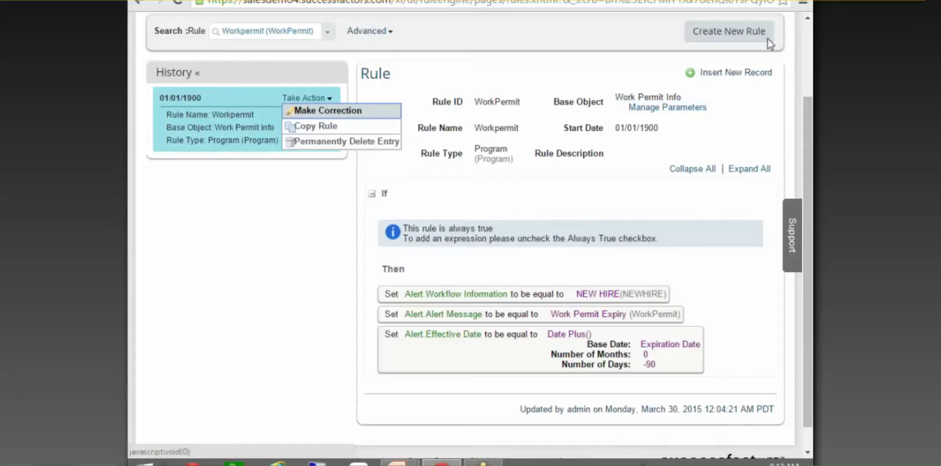
# Create rule alertforworkpermit of type Propogate on base object Work Permit Info and view its parameters
pyautogui.click(751, 33)
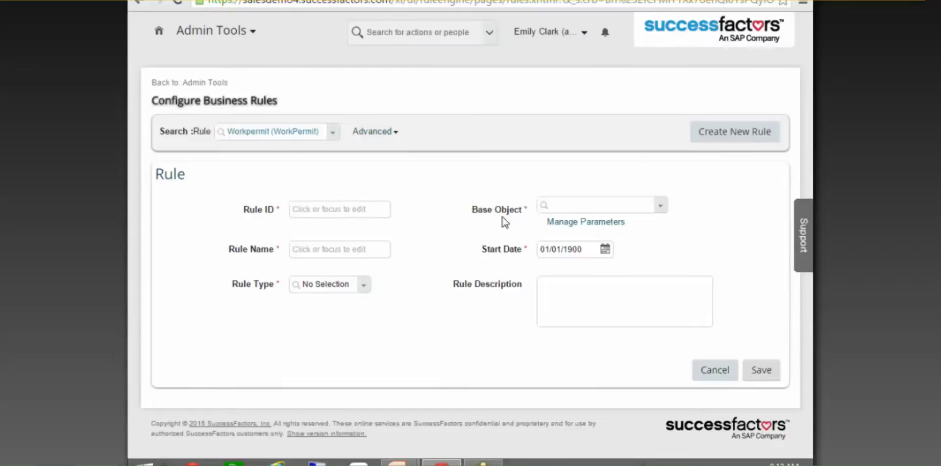
pyautogui.click(317, 208)
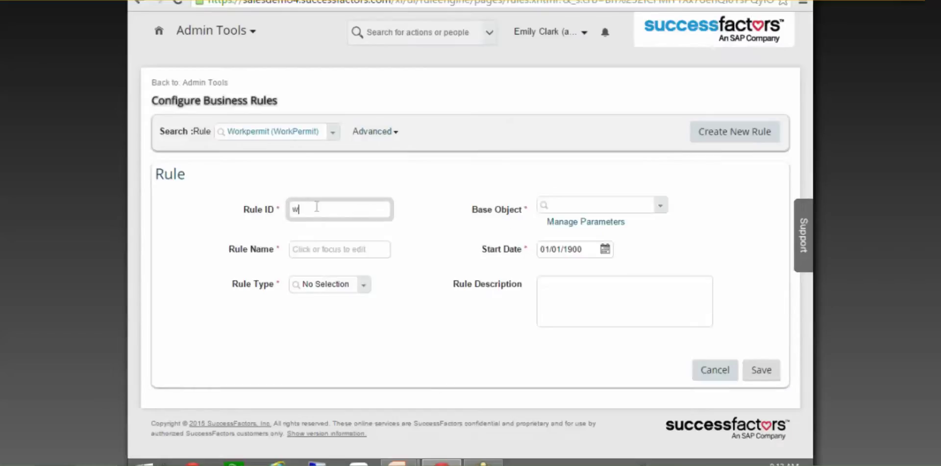
pyautogui.write('alertforworkpermit')
pyautogui.click(327, 253)
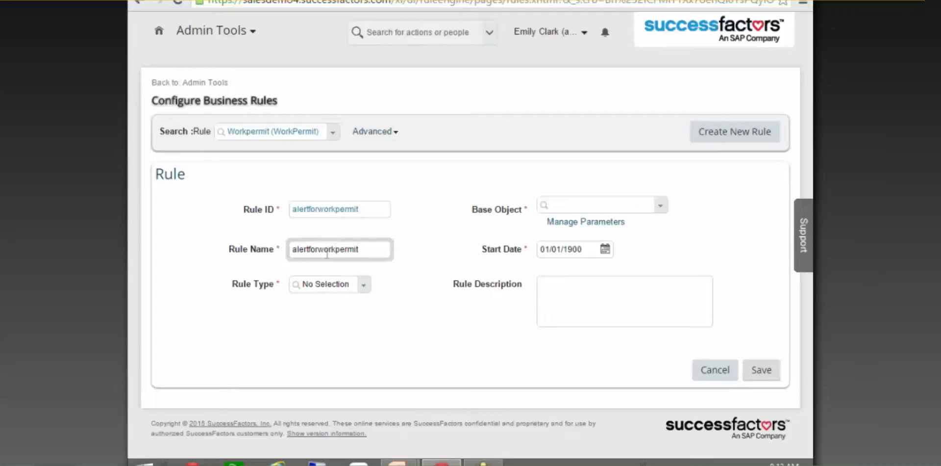
pyautogui.click(363, 286)
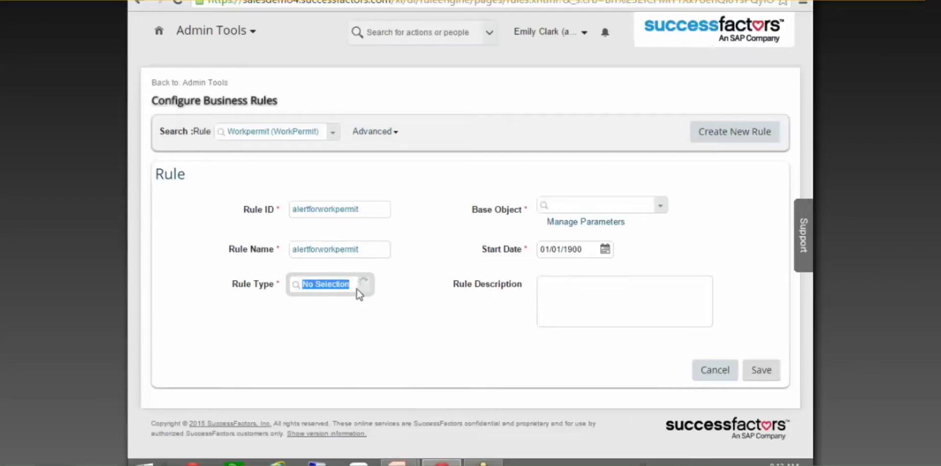
pyautogui.click(329, 344)
pyautogui.click(591, 203)
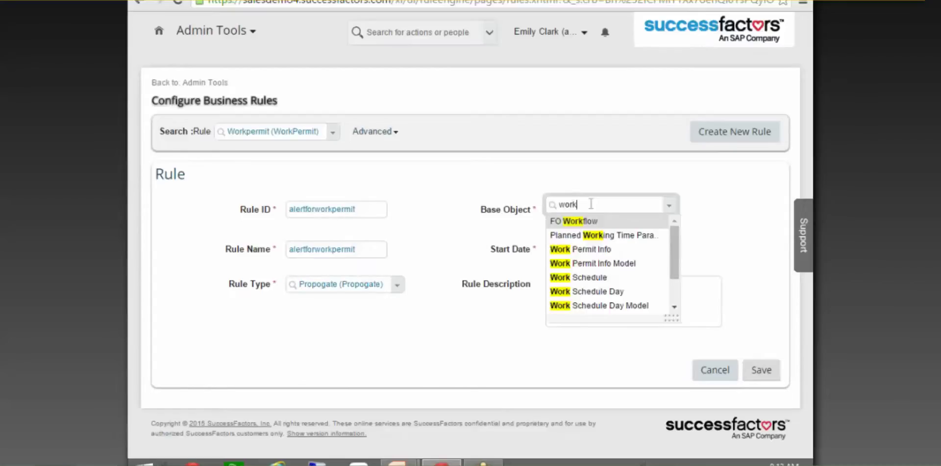
pyautogui.click(608, 249)
pyautogui.click(621, 225)
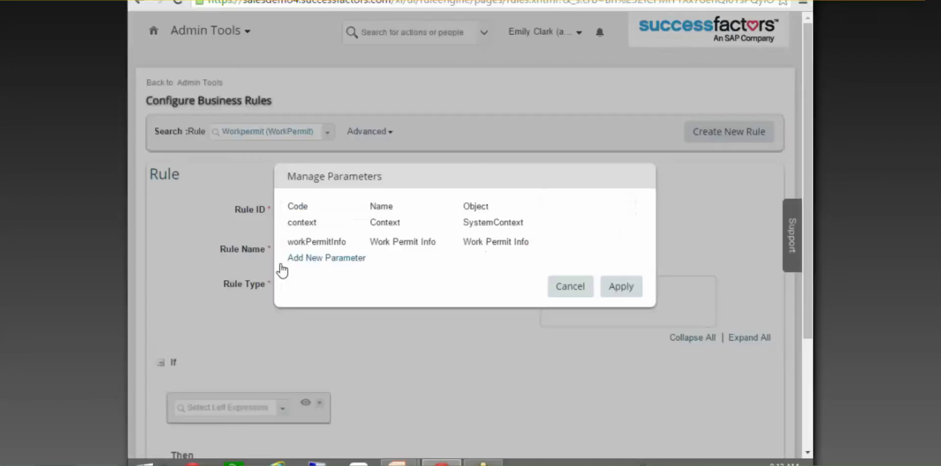
# Add and apply a parameter with code, name and object all set to Alert
pyautogui.click(324, 256)
pyautogui.write('Alert')
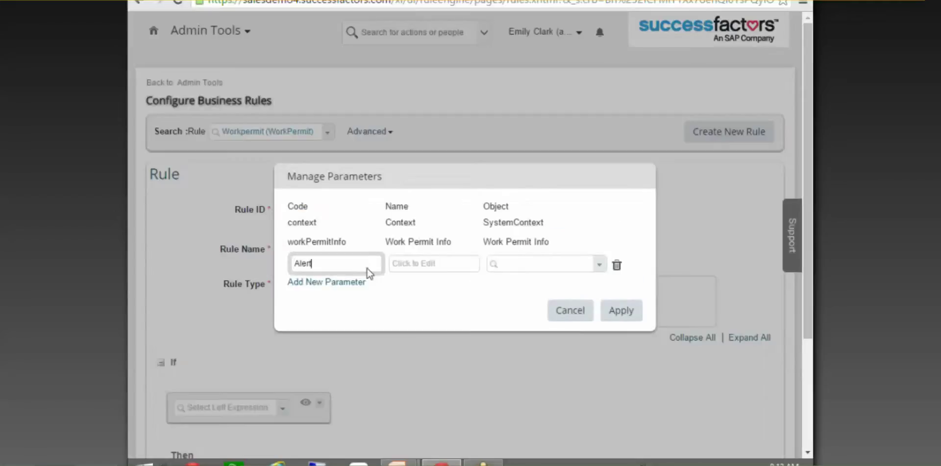
pyautogui.click(416, 265)
pyautogui.write('Alert')
pyautogui.click(549, 269)
pyautogui.write('Alert')
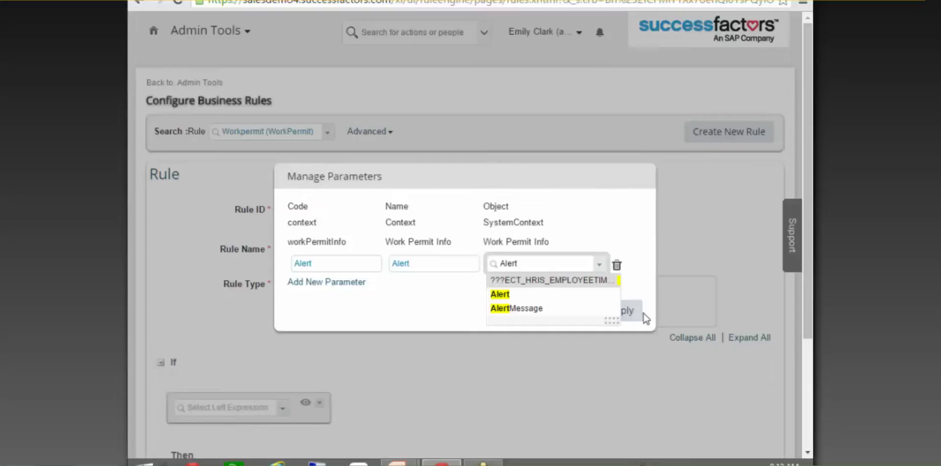
pyautogui.click(536, 300)
pyautogui.click(620, 310)
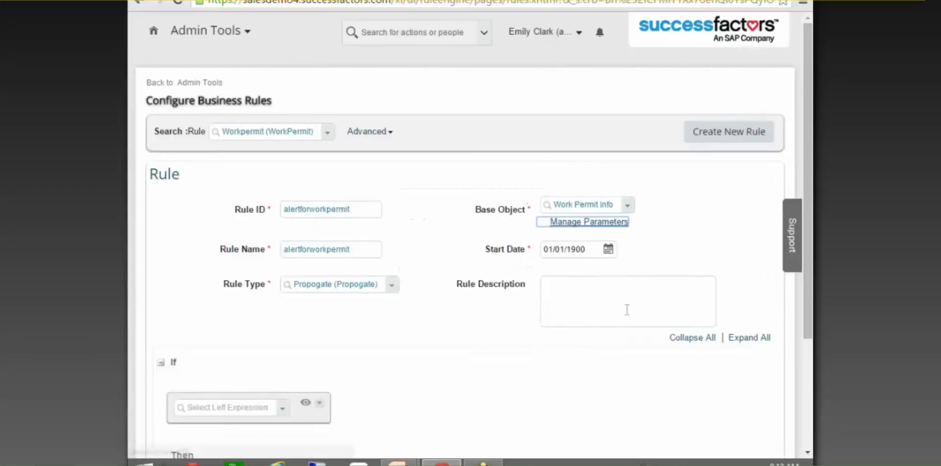
pyautogui.scroll(-3, 216, 267)
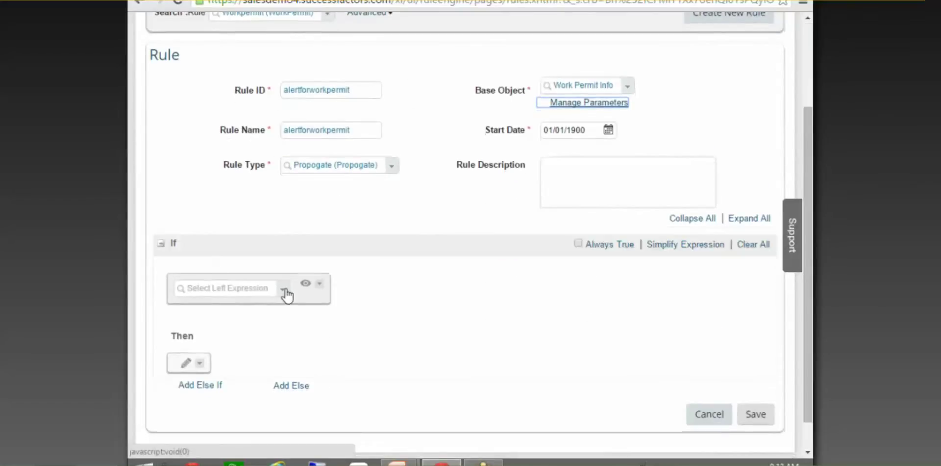
pyautogui.click(283, 290)
pyautogui.scroll(3, 289, 236)
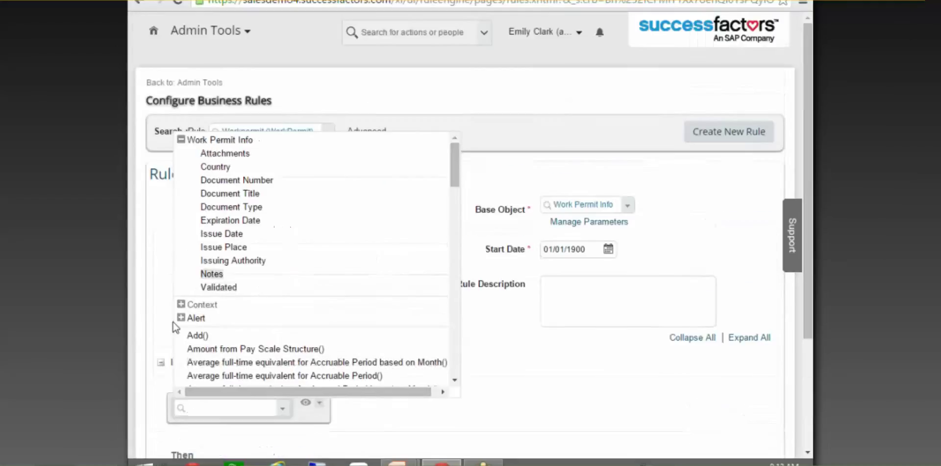
# Make the rule's condition always true and add a Set action to the Then section
pyautogui.click(568, 418)
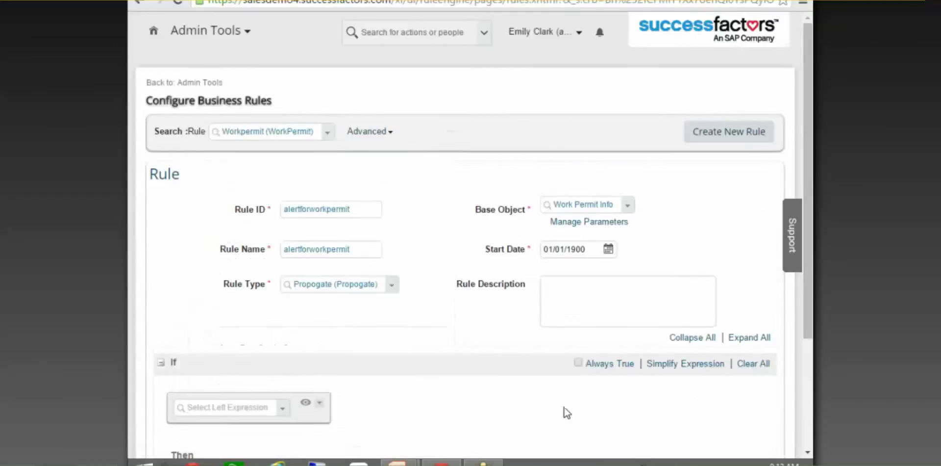
pyautogui.click(578, 362)
pyautogui.scroll(-3, 452, 335)
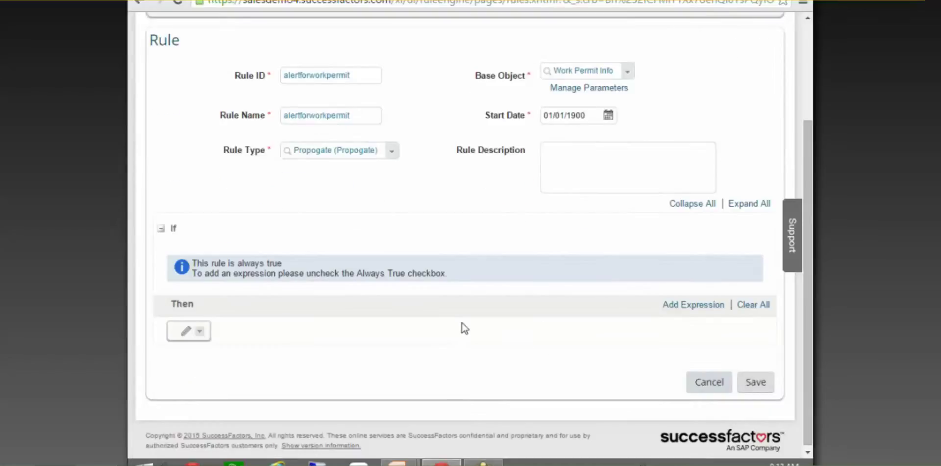
pyautogui.click(185, 332)
pyautogui.click(264, 342)
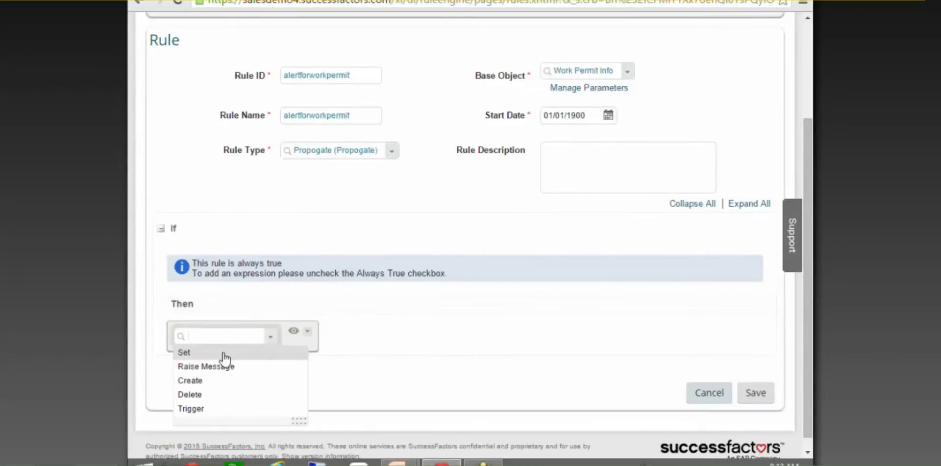
pyautogui.click(245, 352)
# Set Alert.Workflow Information to the RemainderRfL workflow
pyautogui.click(342, 339)
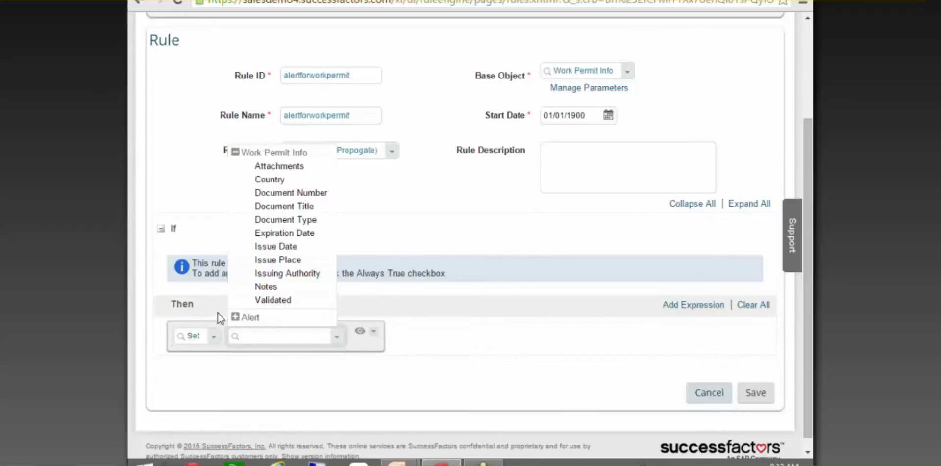
pyautogui.click(235, 317)
pyautogui.click(302, 309)
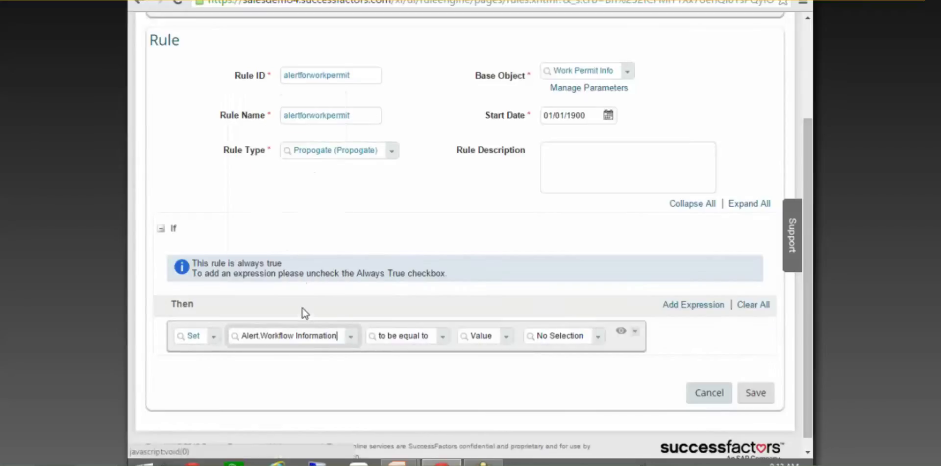
pyautogui.click(598, 337)
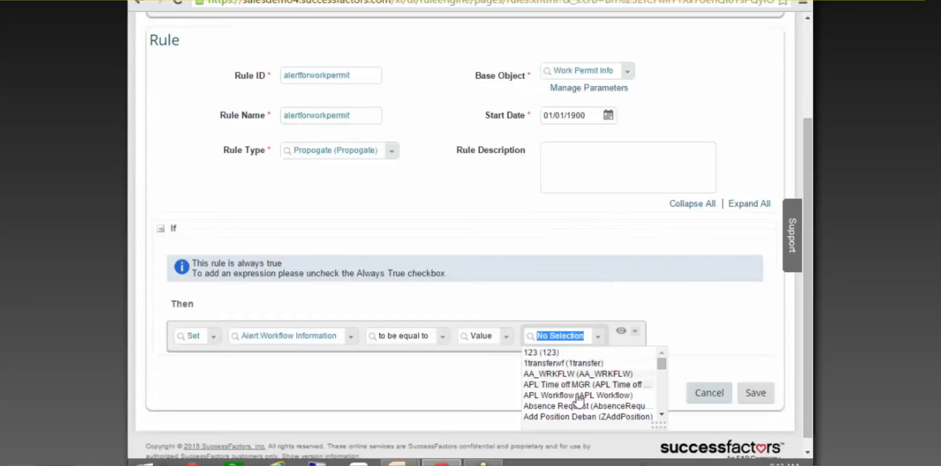
pyautogui.scroll(-2, 588, 385)
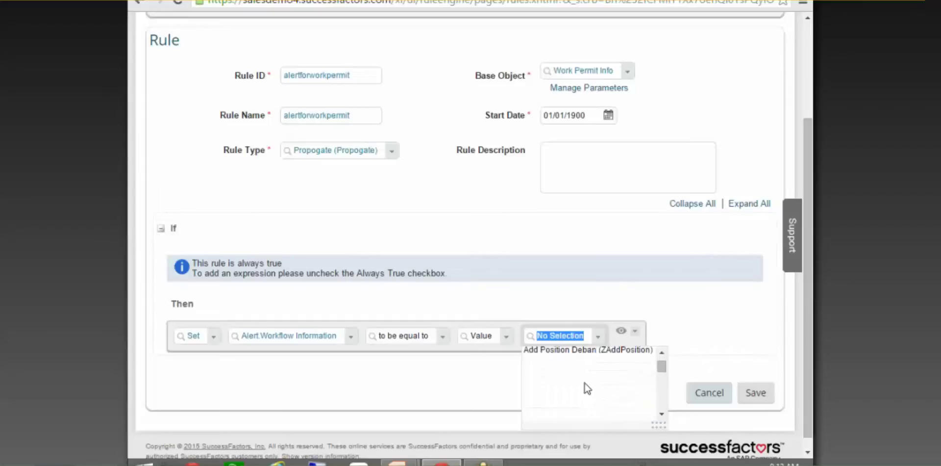
pyautogui.scroll(-5, 594, 390)
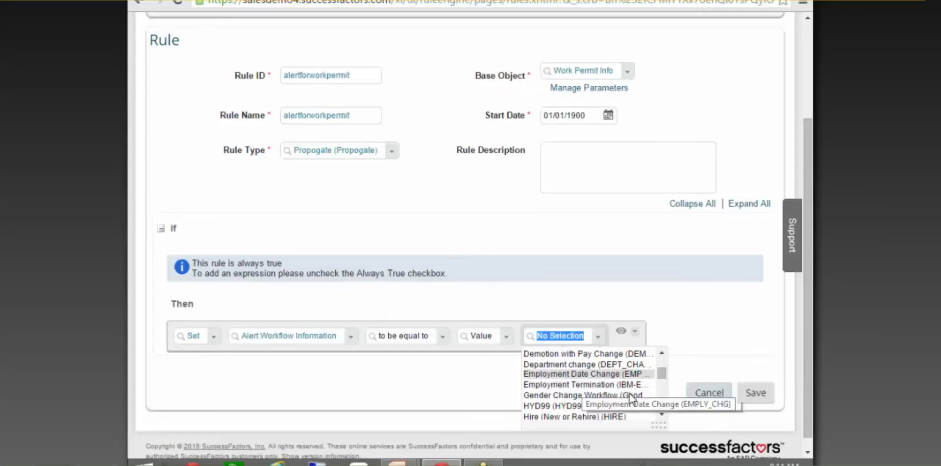
pyautogui.scroll(-1, 616, 398)
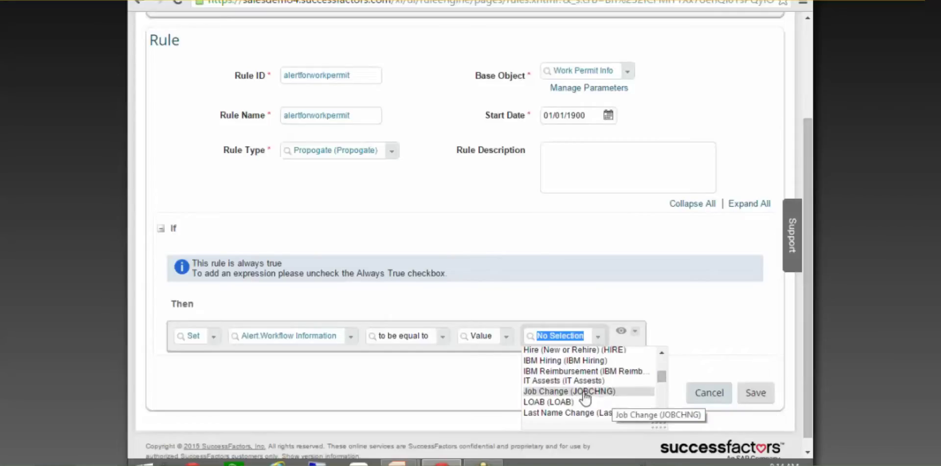
pyautogui.scroll(-2, 613, 415)
pyautogui.scroll(-2, 613, 416)
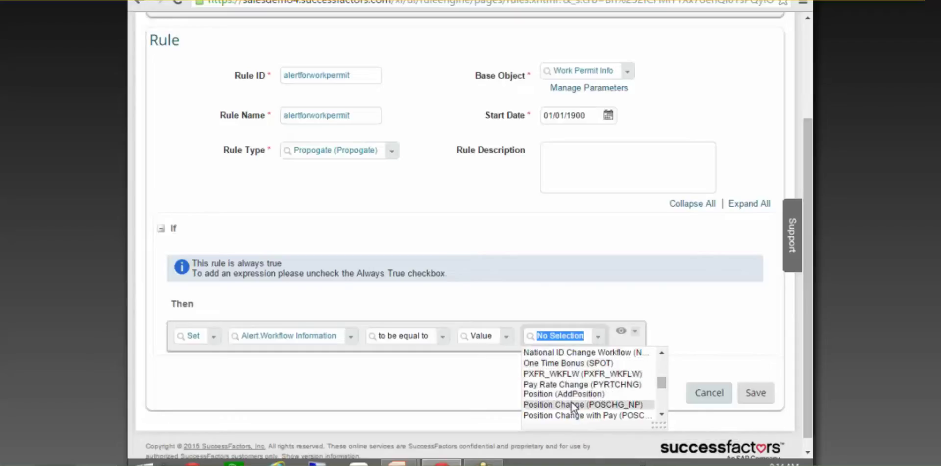
pyautogui.scroll(-3, 590, 414)
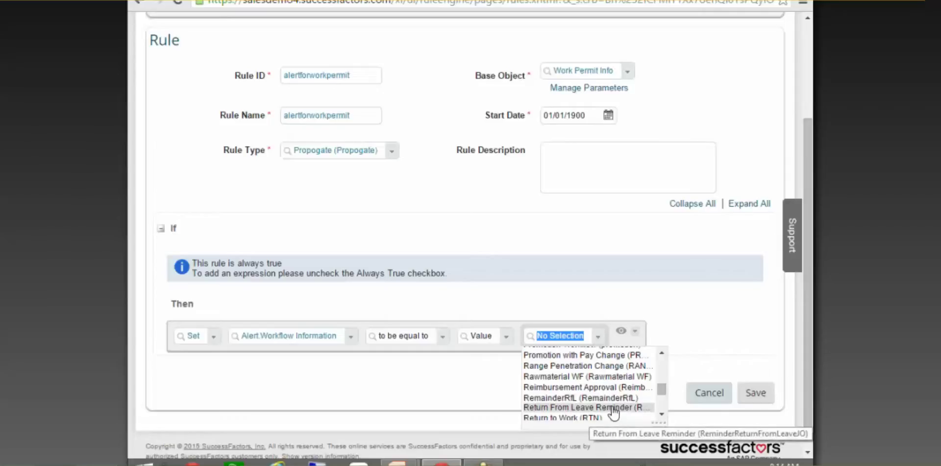
pyautogui.click(579, 397)
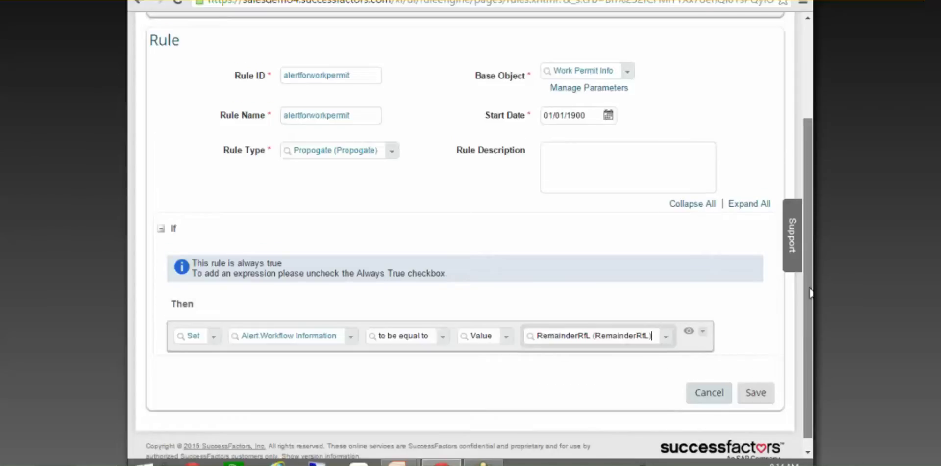
pyautogui.scroll(-1, 592, 321)
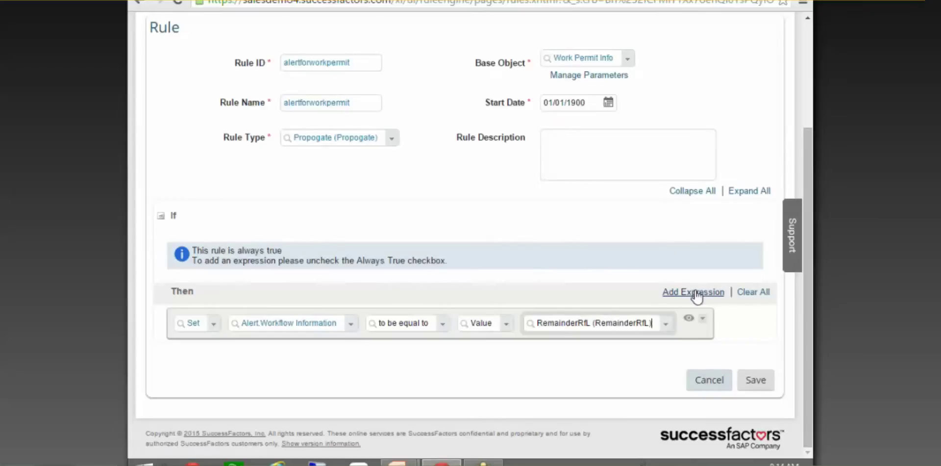
# Add a second Set action making Alert.Alert Message equal Work Permit Expiry (WorkPermit)
pyautogui.click(697, 293)
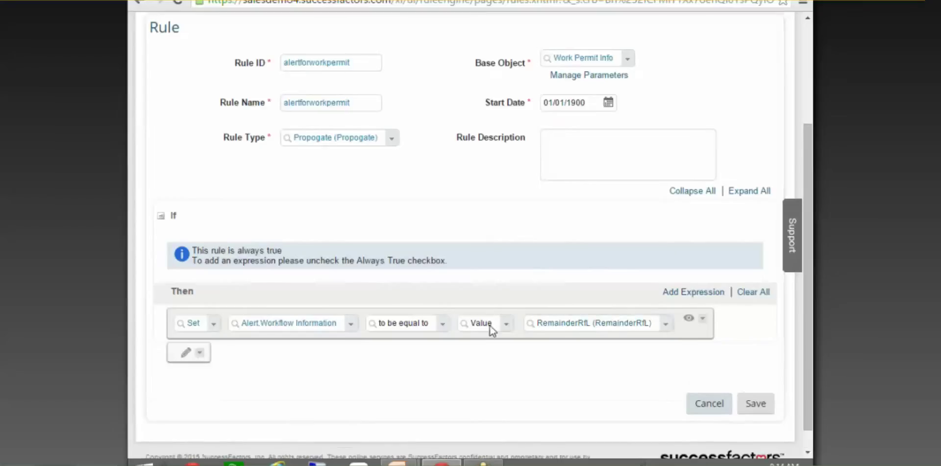
pyautogui.click(185, 354)
pyautogui.click(269, 362)
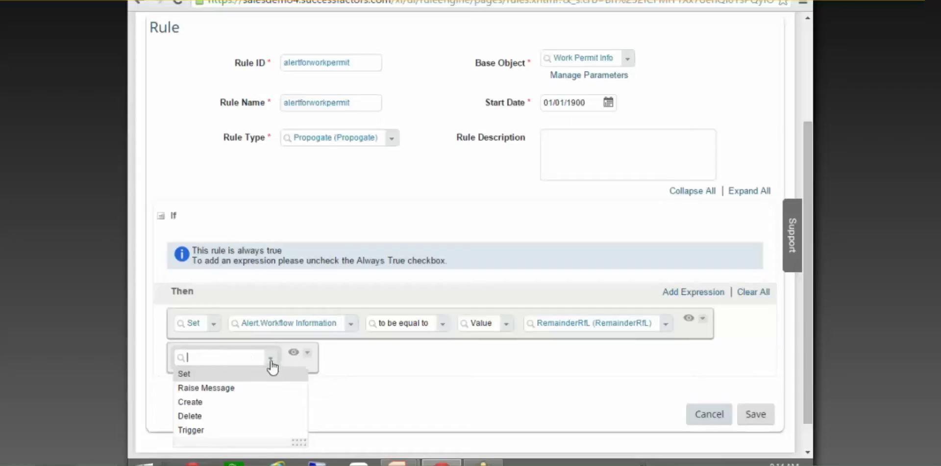
pyautogui.click(222, 375)
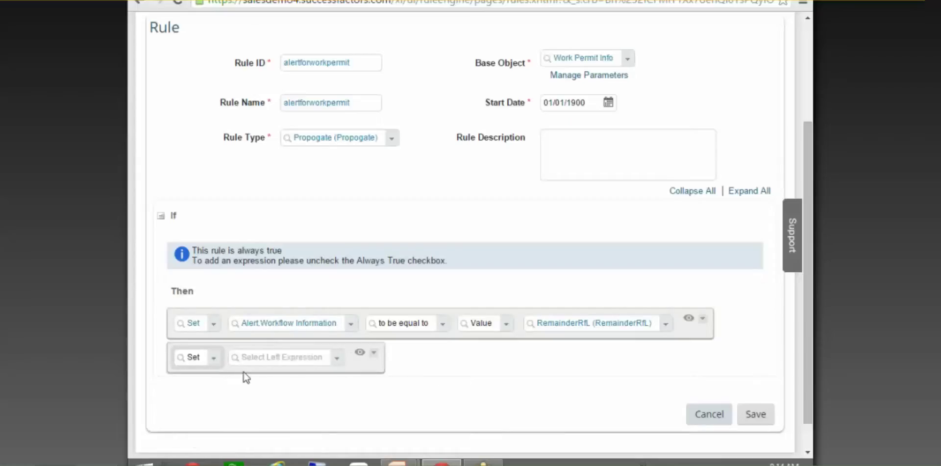
pyautogui.click(338, 359)
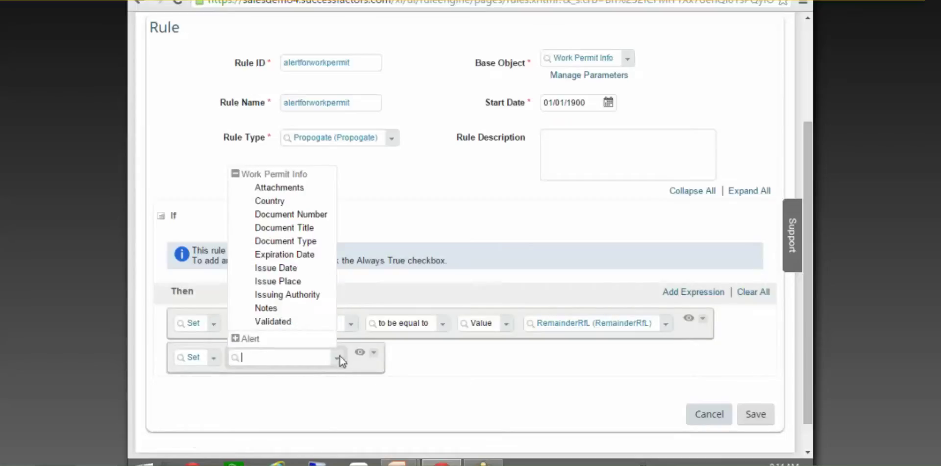
pyautogui.click(236, 337)
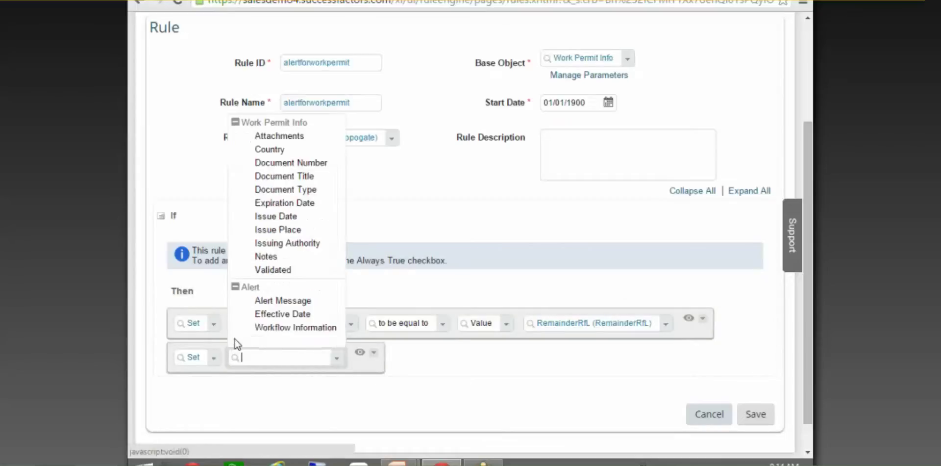
pyautogui.click(291, 302)
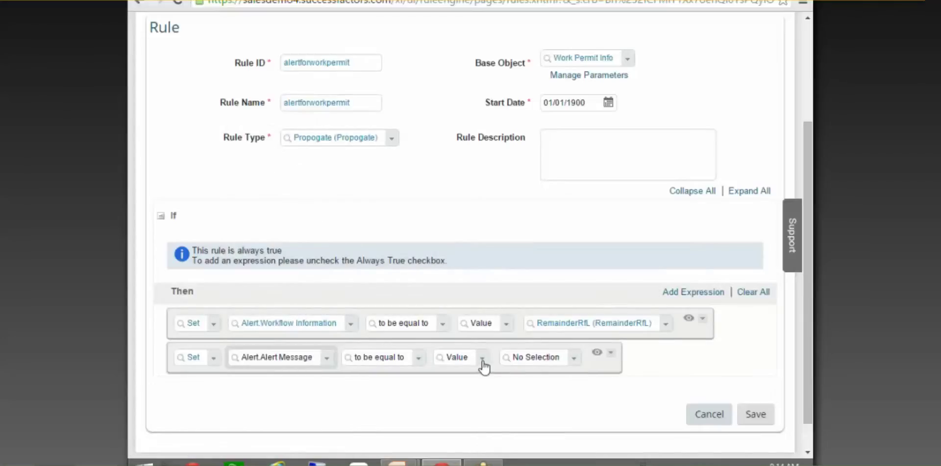
pyautogui.click(570, 361)
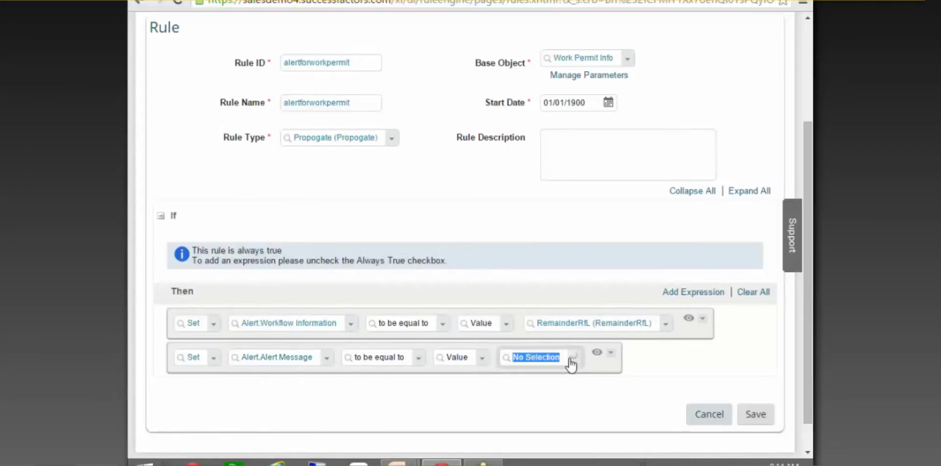
pyautogui.click(638, 433)
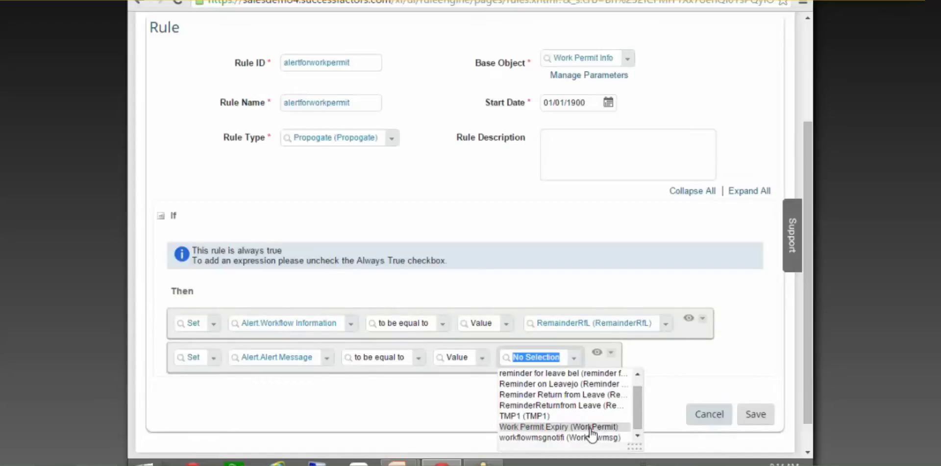
pyautogui.click(591, 426)
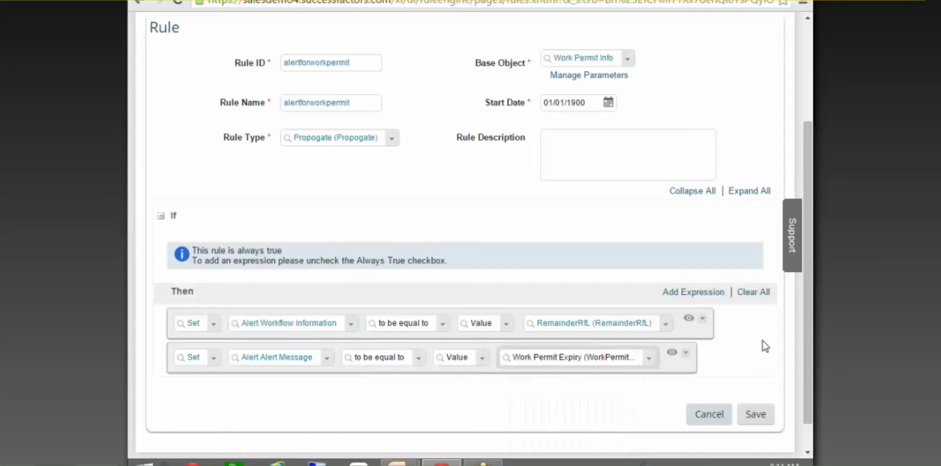
pyautogui.scroll(-2, 810, 311)
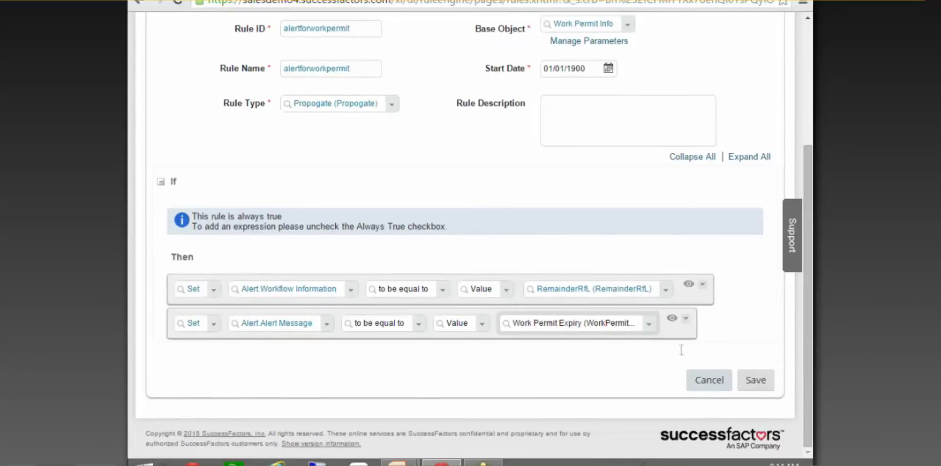
pyautogui.click(690, 264)
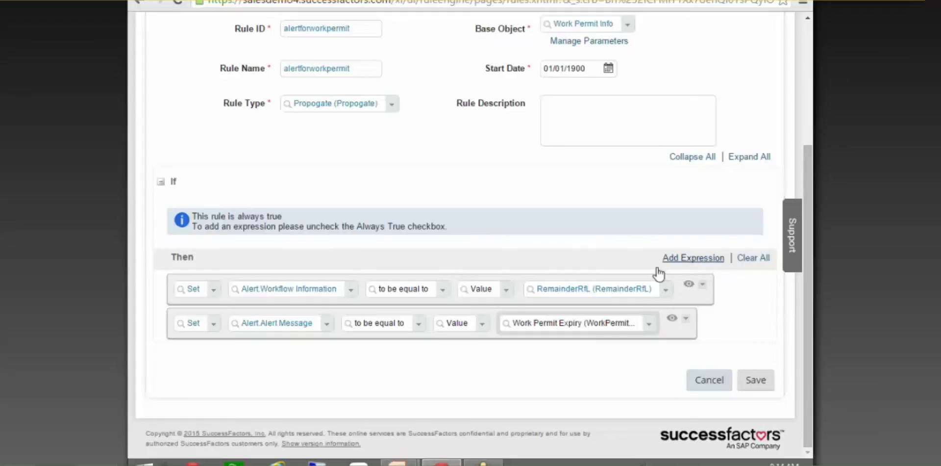
# Define the third Set action so Alert.Effective Date uses the Date Plus() function
pyautogui.click(187, 353)
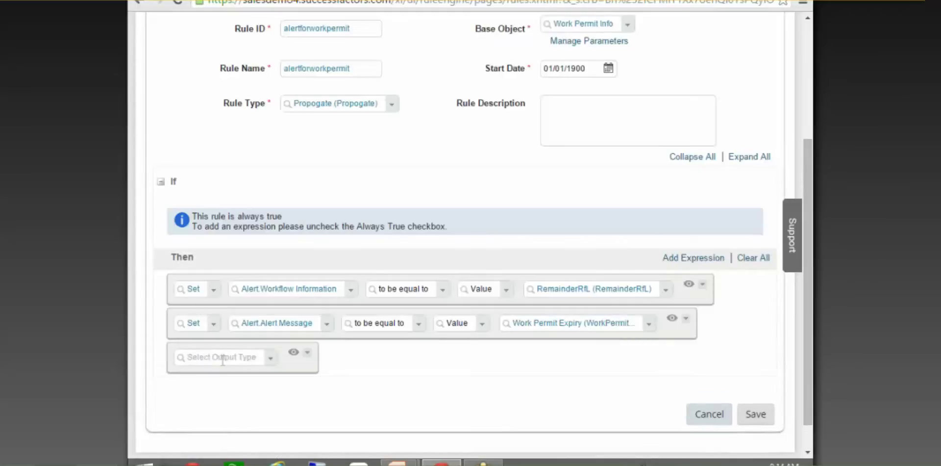
pyautogui.click(266, 359)
pyautogui.click(210, 375)
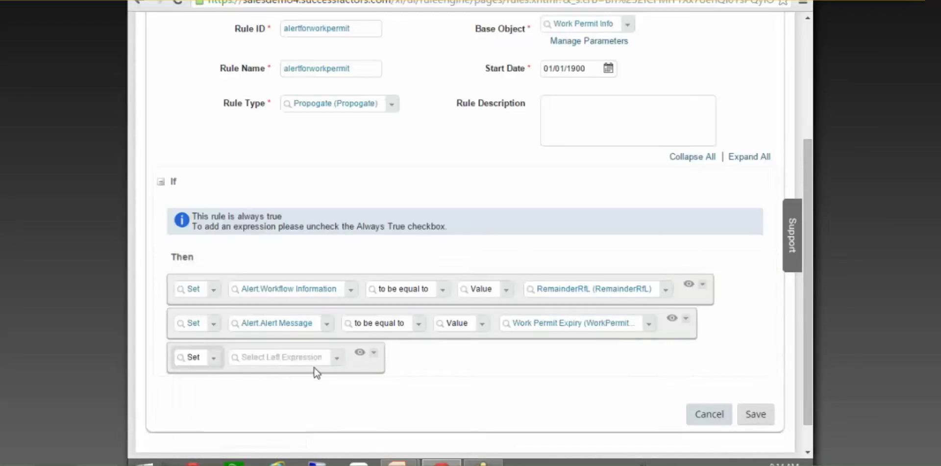
pyautogui.click(339, 360)
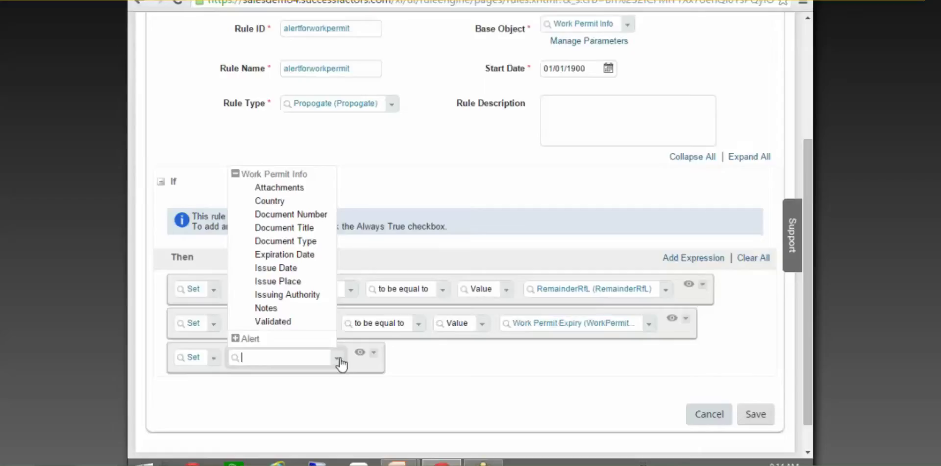
pyautogui.click(236, 338)
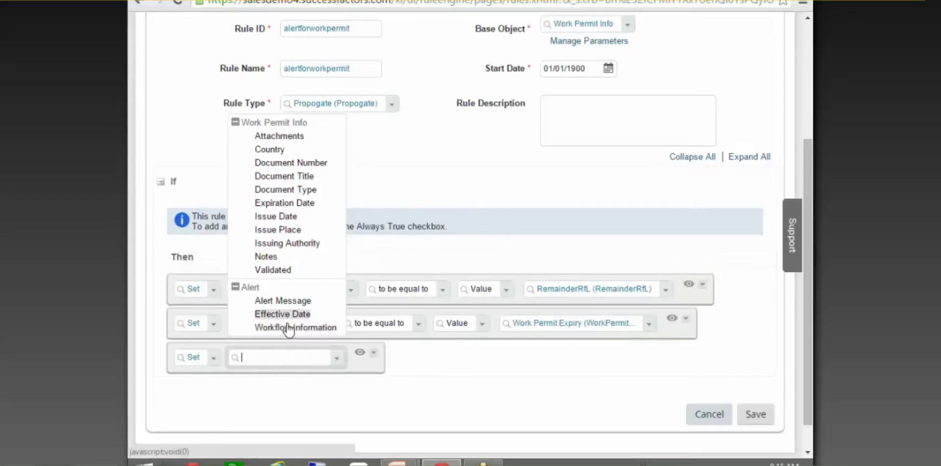
pyautogui.click(288, 314)
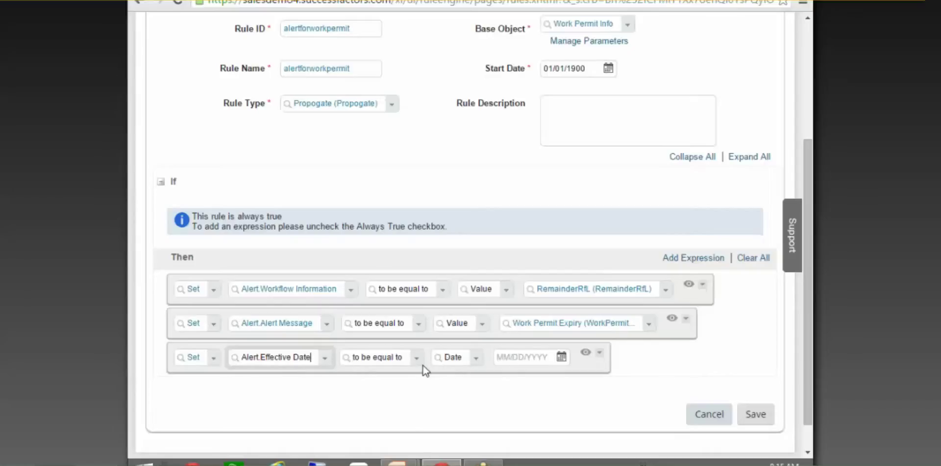
pyautogui.click(478, 358)
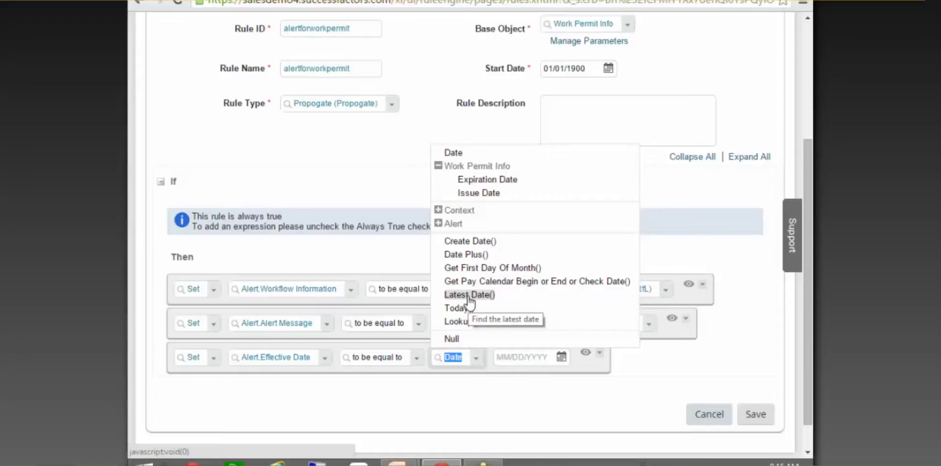
pyautogui.click(483, 255)
pyautogui.scroll(-3, 808, 341)
# Fill Date Plus() with base date Expiration Date, 0 months and -90 days
pyautogui.click(622, 302)
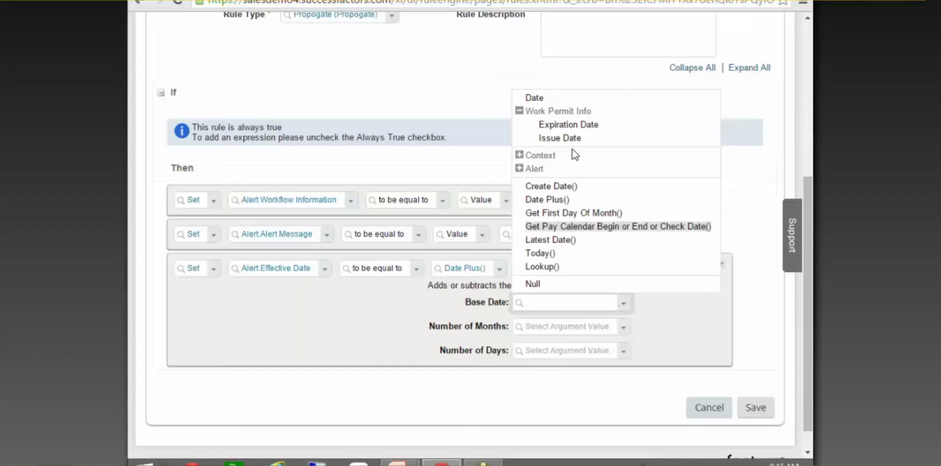
pyautogui.click(564, 125)
pyautogui.click(565, 356)
pyautogui.click(535, 327)
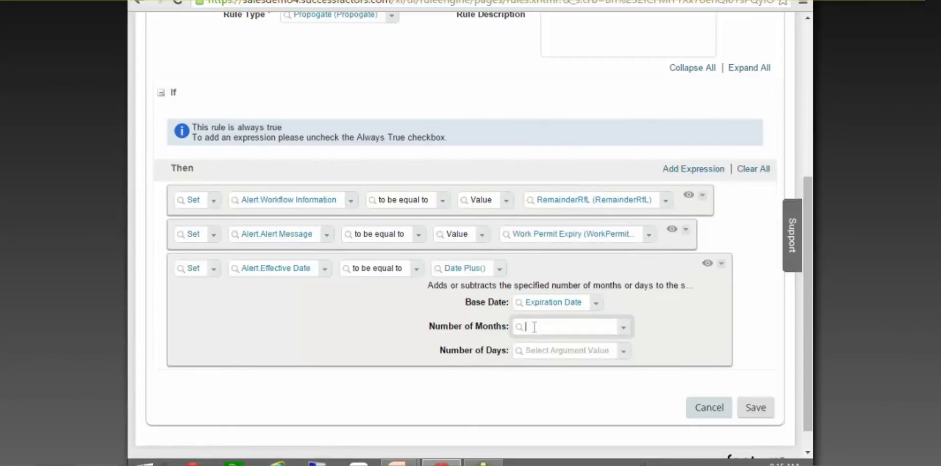
pyautogui.click(623, 327)
pyautogui.click(637, 18)
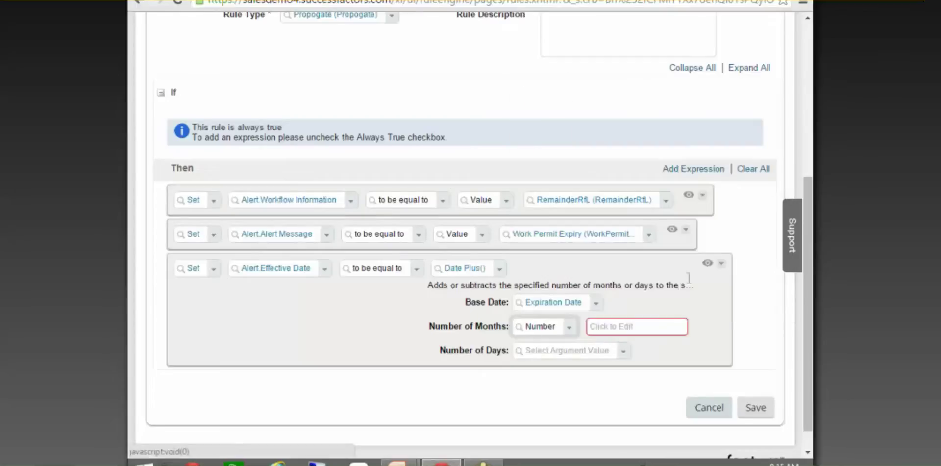
pyautogui.click(641, 327)
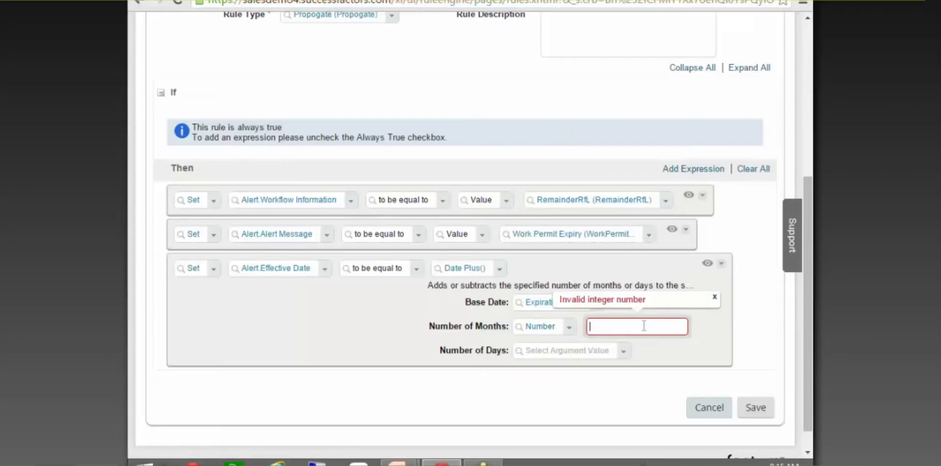
pyautogui.write('0')
pyautogui.click(621, 356)
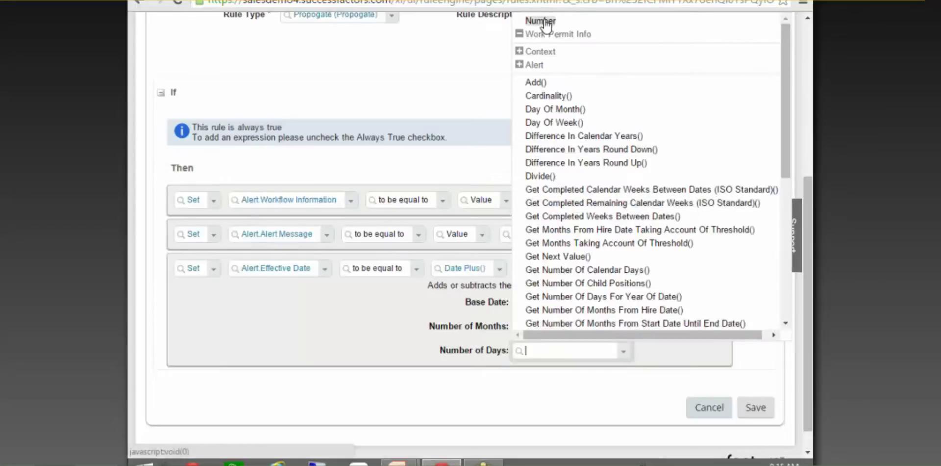
pyautogui.click(545, 22)
pyautogui.click(611, 349)
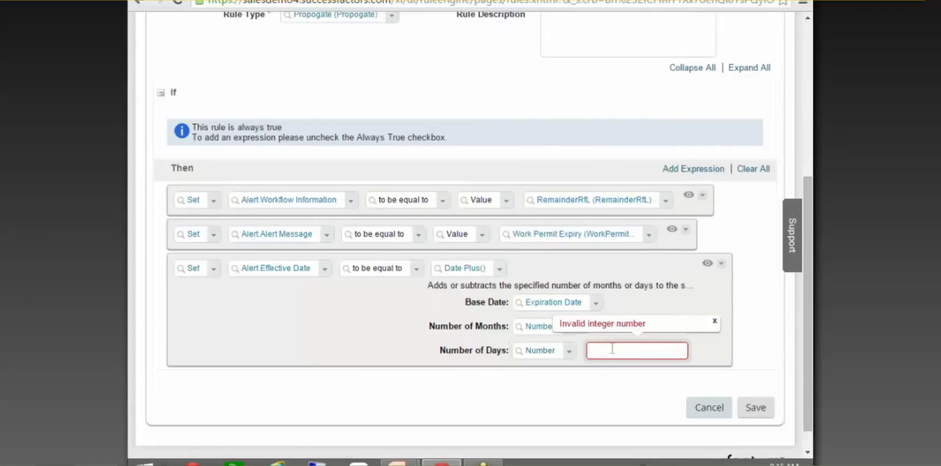
pyautogui.write('-90')
pyautogui.click(713, 351)
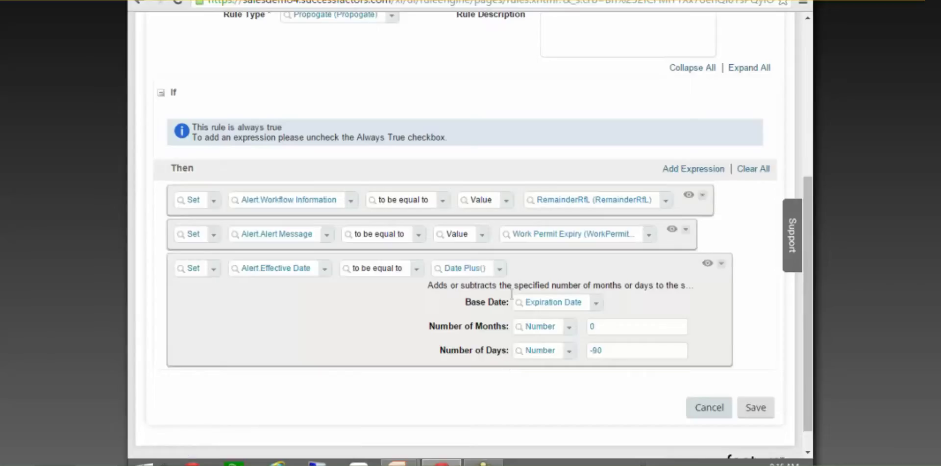
# Change the Date Plus() offset to -3 months and 0 days, keeping Expiration Date
pyautogui.click(596, 303)
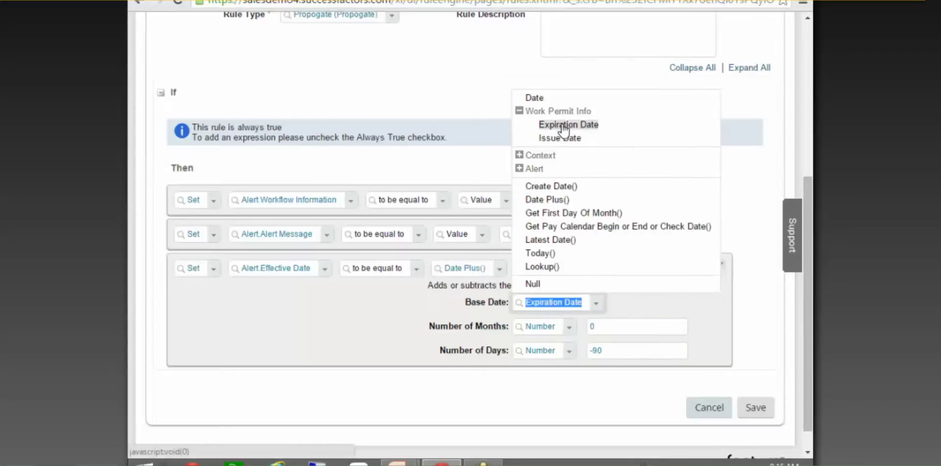
pyautogui.click(564, 125)
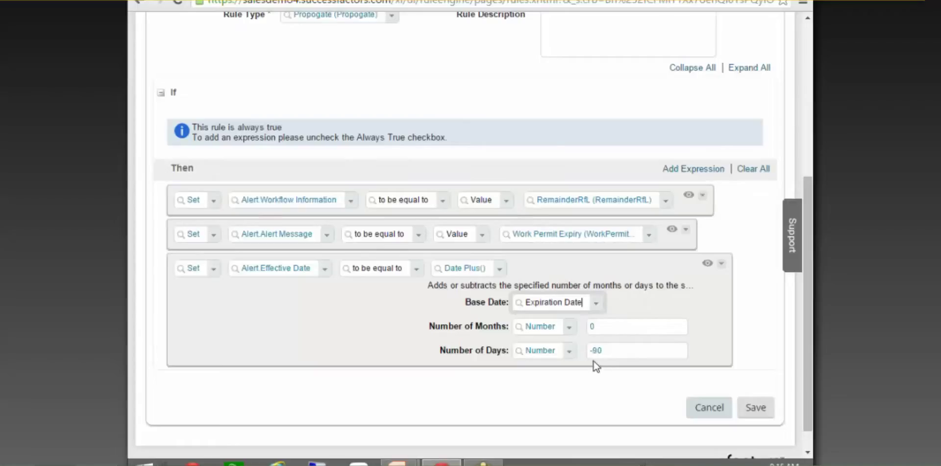
pyautogui.click(632, 352)
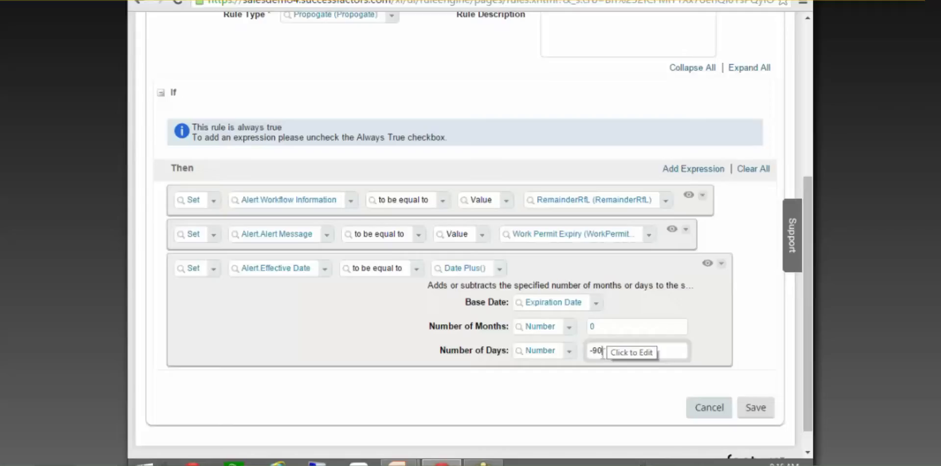
pyautogui.doubleClick(613, 350)
pyautogui.press('BackSpace')
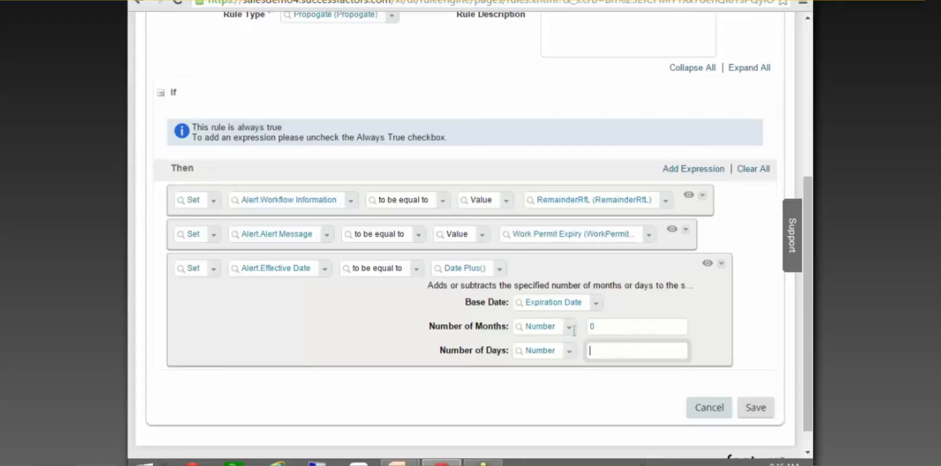
pyautogui.doubleClick(594, 326)
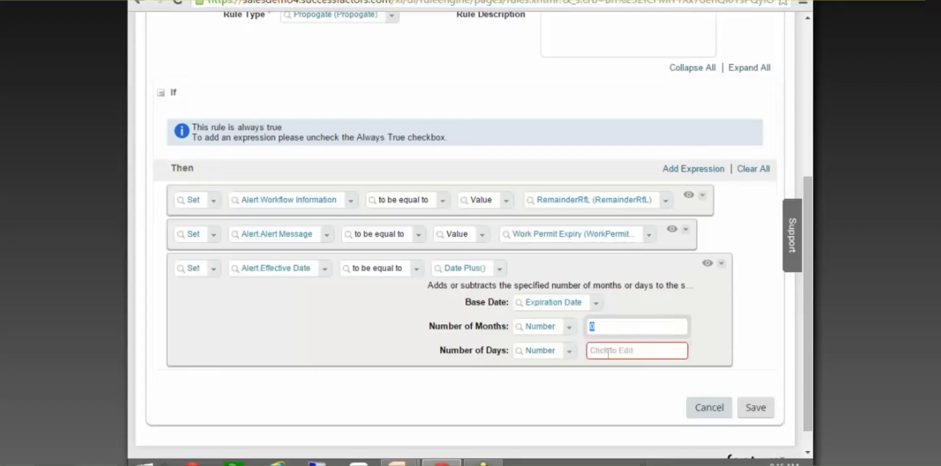
pyautogui.write('-3')
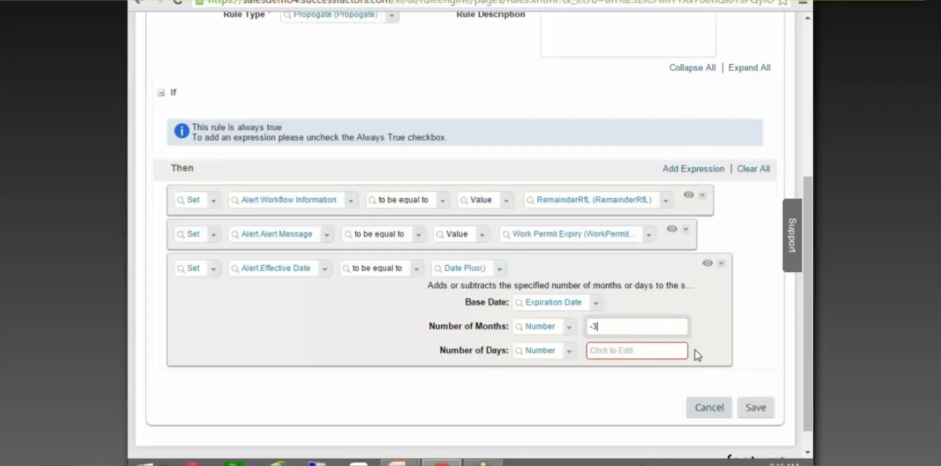
pyautogui.click(644, 350)
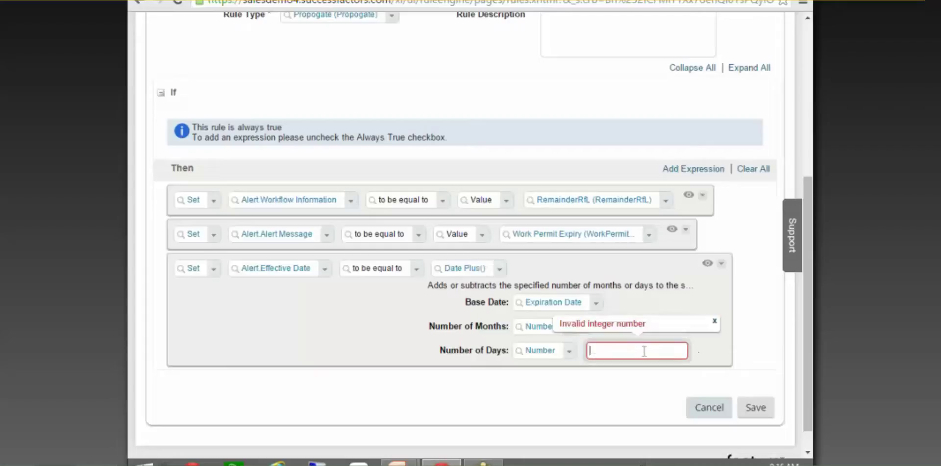
pyautogui.write('0')
pyautogui.click(720, 355)
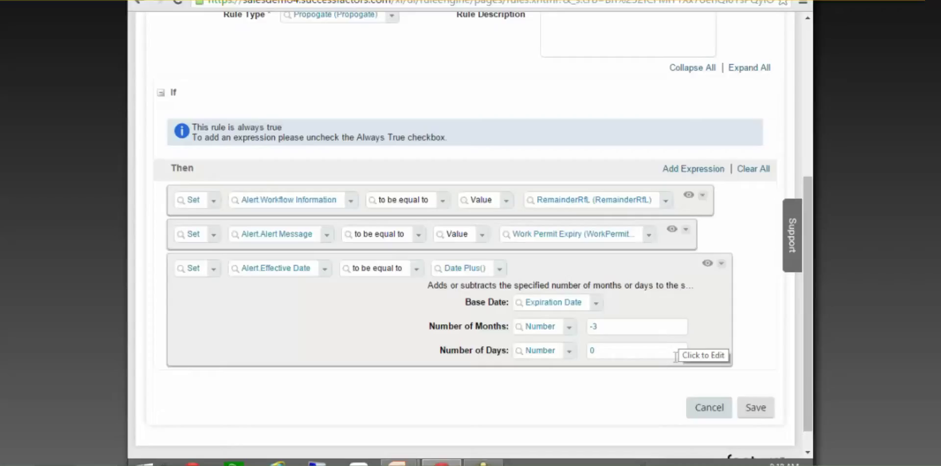
pyautogui.click(600, 352)
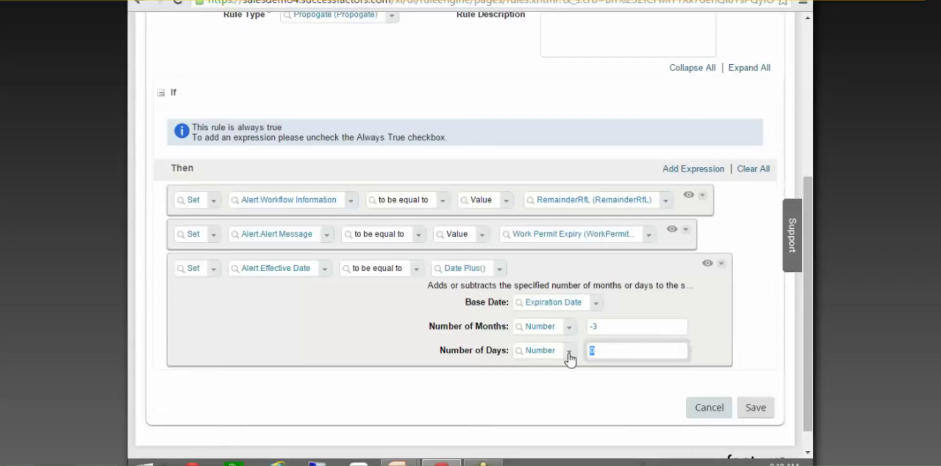
pyautogui.write('0')
pyautogui.click(726, 317)
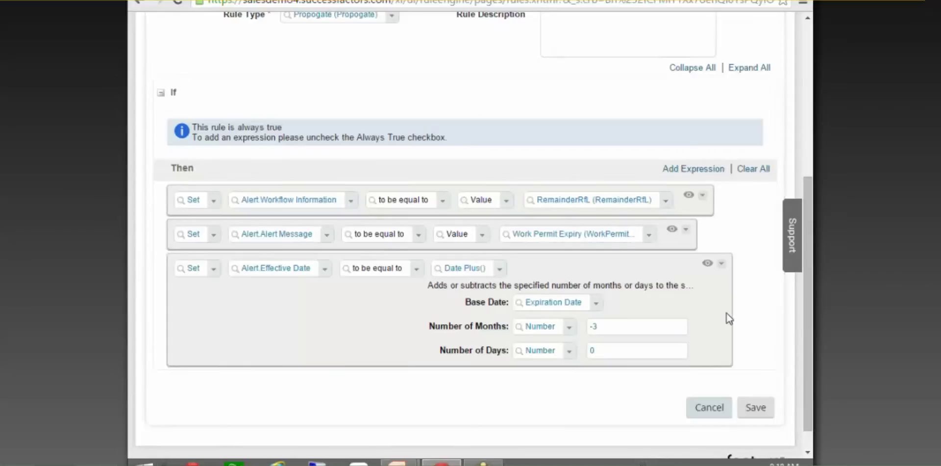
# Save the alertforworkpermit rule with its -3 months, 0 days effective date
pyautogui.click(757, 407)
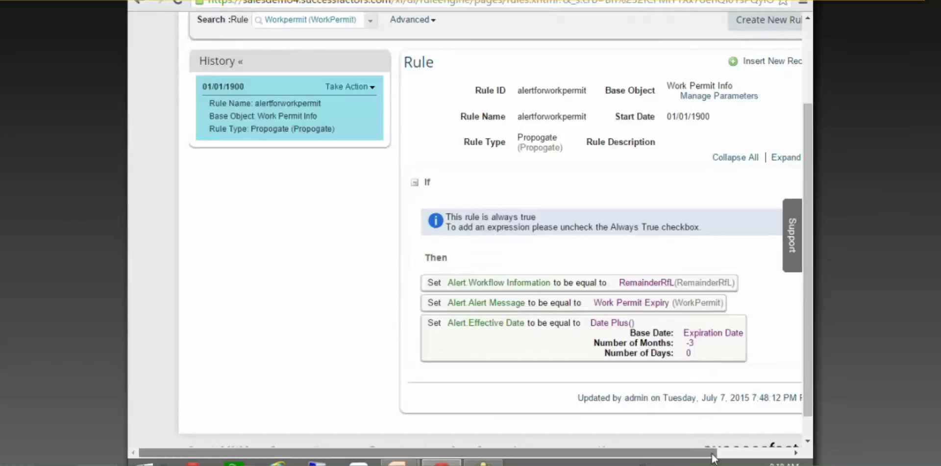
pyautogui.moveTo(693, 452); pyautogui.dragTo(720, 302)
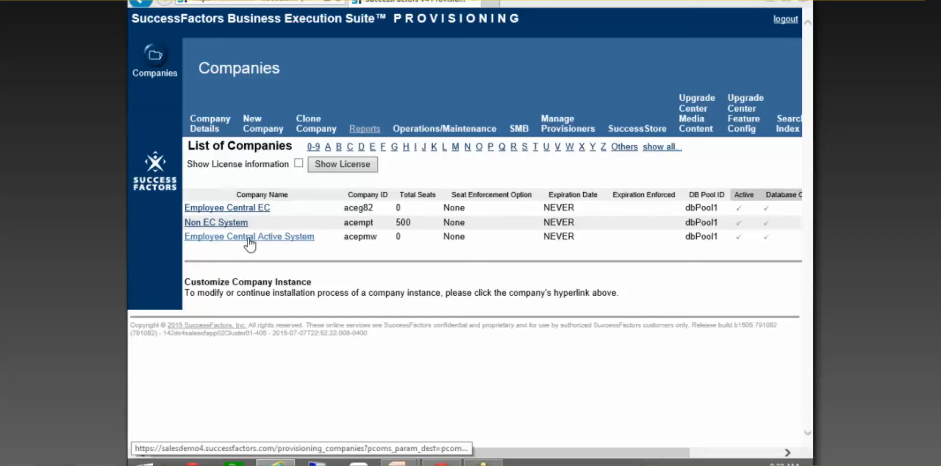
# Open the Employee Central Active System company and go to its Manage Scheduled Jobs page
pyautogui.click(248, 237)
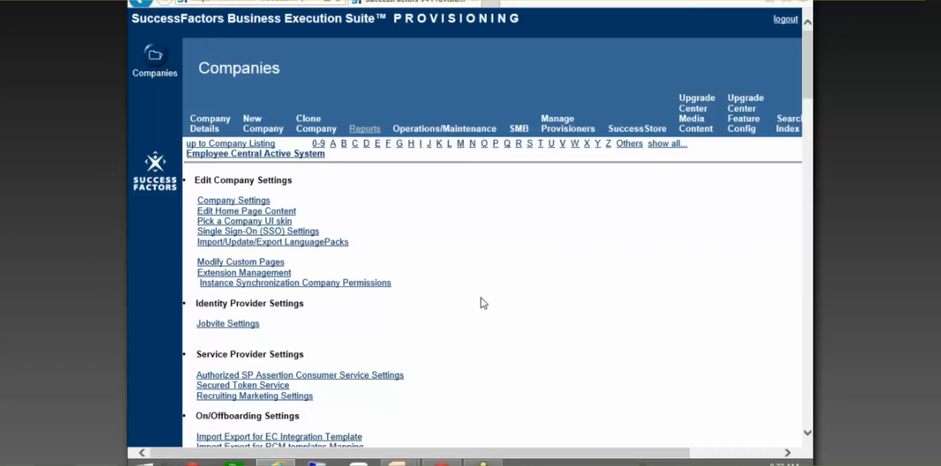
pyautogui.scroll(-5, 483, 295)
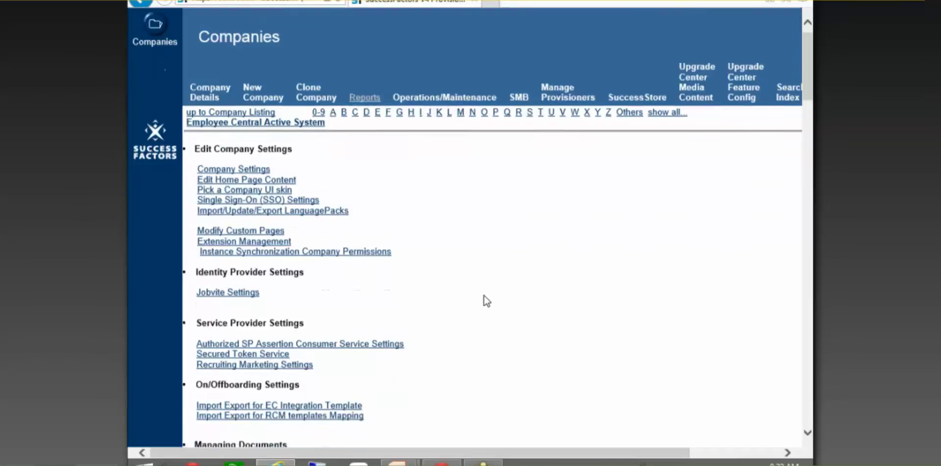
pyautogui.scroll(-3, 470, 255)
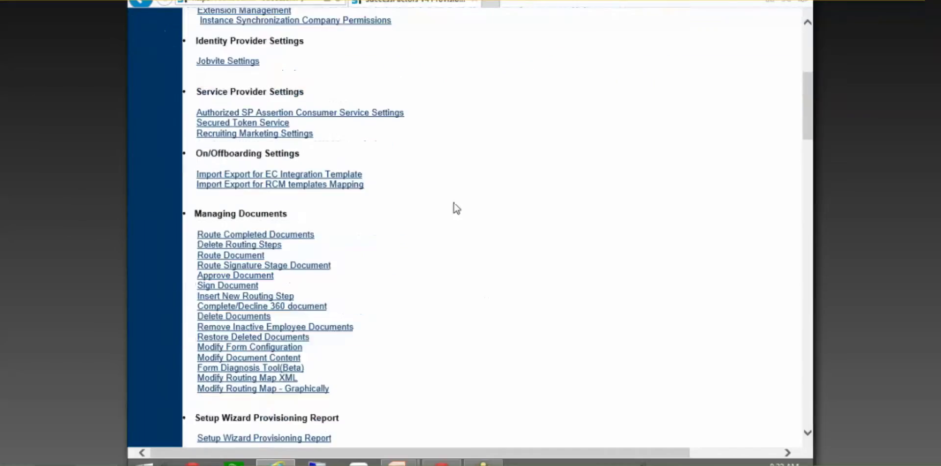
pyautogui.scroll(-1, 472, 200)
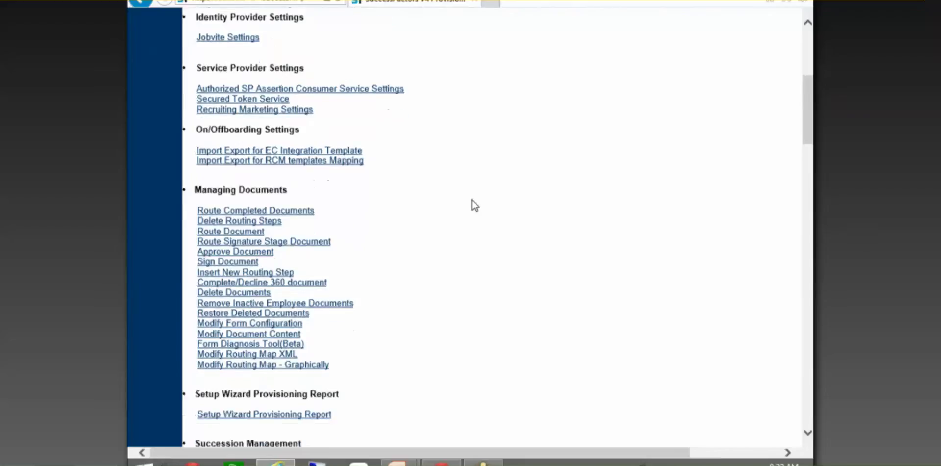
pyautogui.scroll(-5, 472, 200)
pyautogui.hotkey('ctrl', 'f')
pyautogui.write('jon')
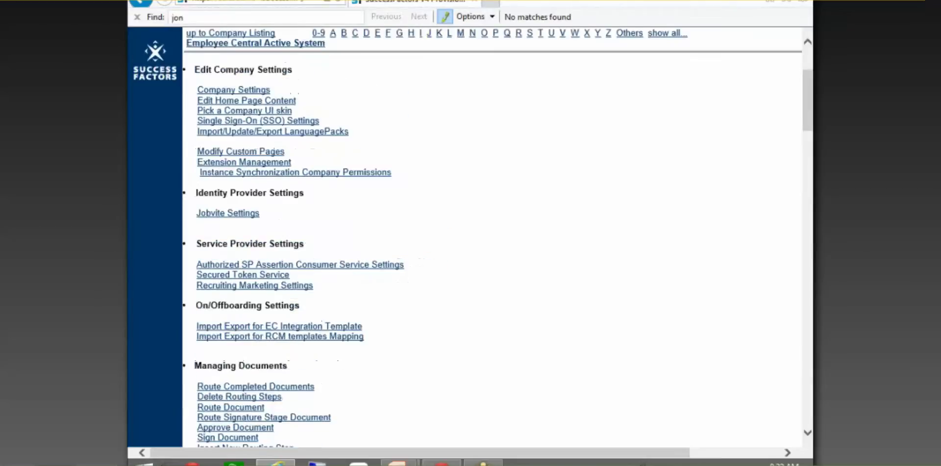
pyautogui.press('BackSpace')
pyautogui.write('b')
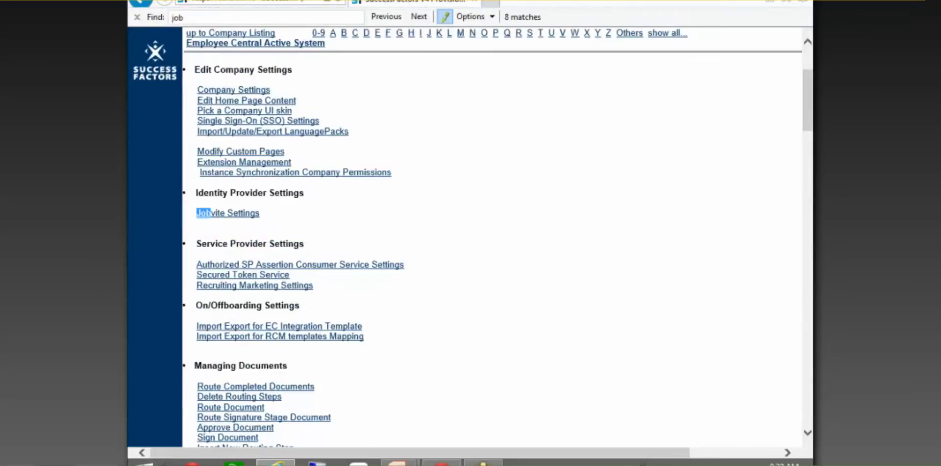
pyautogui.write('s')
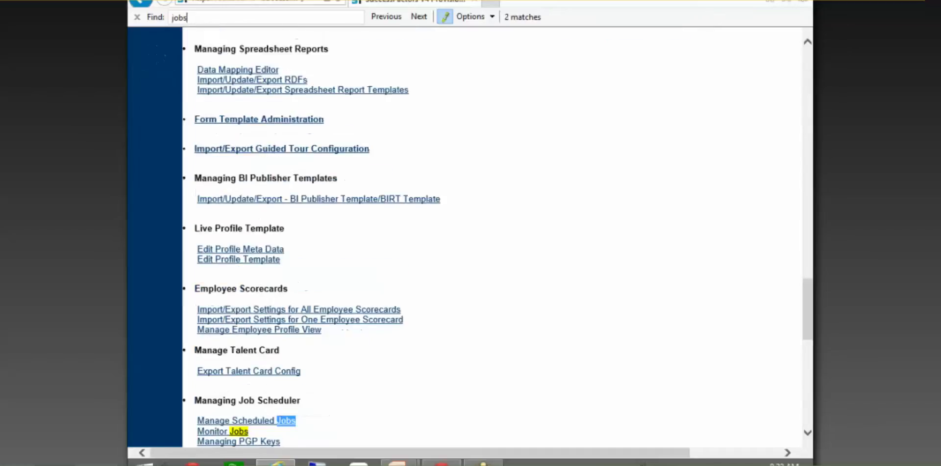
pyautogui.click(417, 364)
pyautogui.scroll(-3, 456, 345)
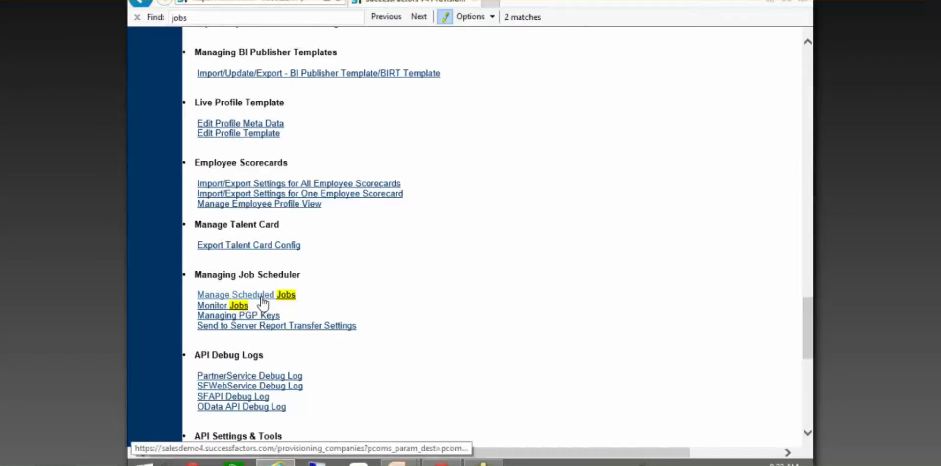
pyautogui.click(263, 296)
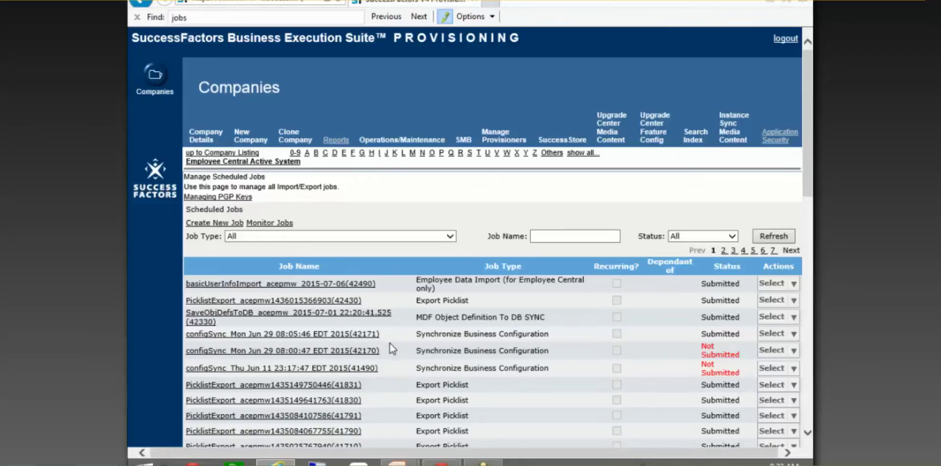
# Scroll through the Scheduled Jobs table and start a new job with Create New Job
pyautogui.scroll(-2, 389, 342)
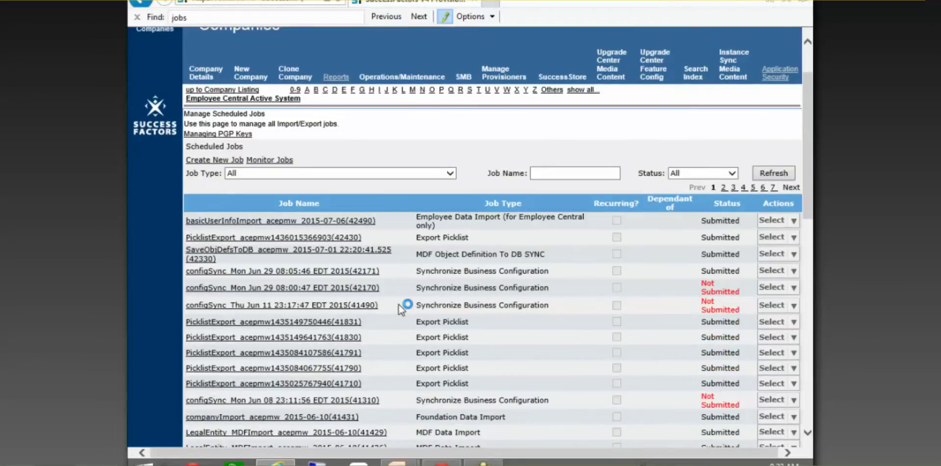
pyautogui.scroll(-1, 398, 304)
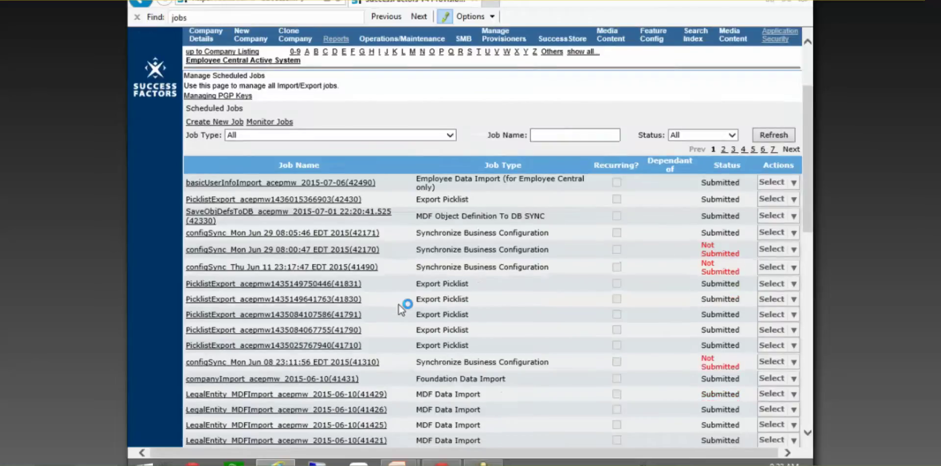
pyautogui.scroll(-15, 399, 304)
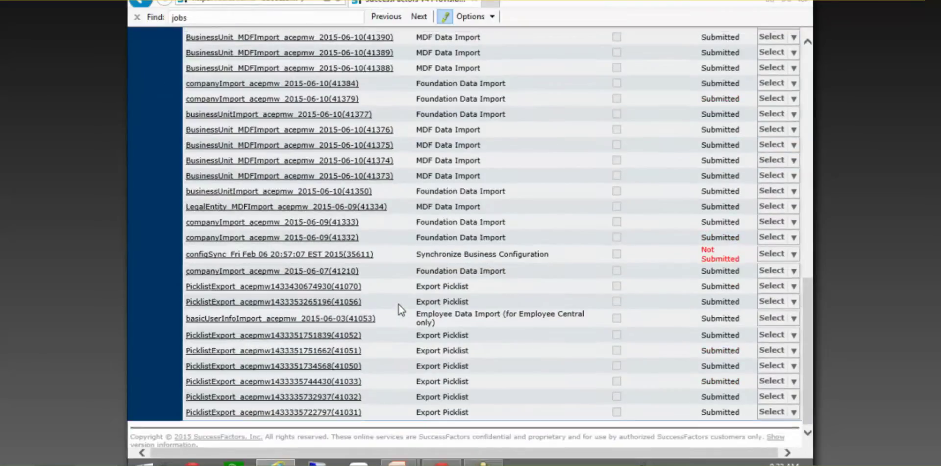
pyautogui.scroll(18, 398, 304)
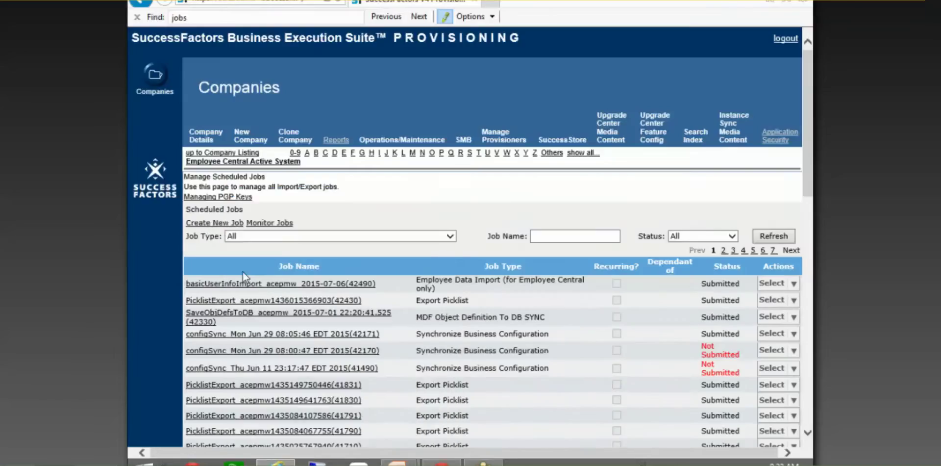
pyautogui.click(217, 223)
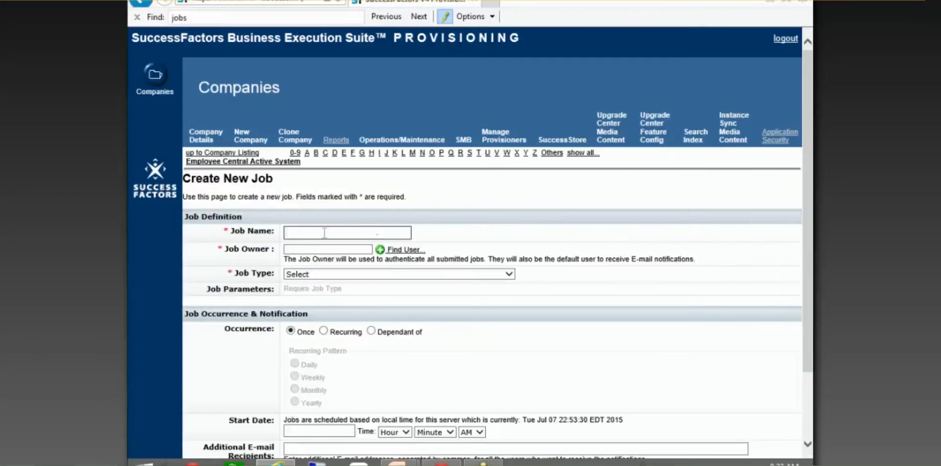
# Name the new job Alerts and pick an admin user as its Job Owner
pyautogui.write('Alerts')
pyautogui.click(339, 249)
pyautogui.write('admin')
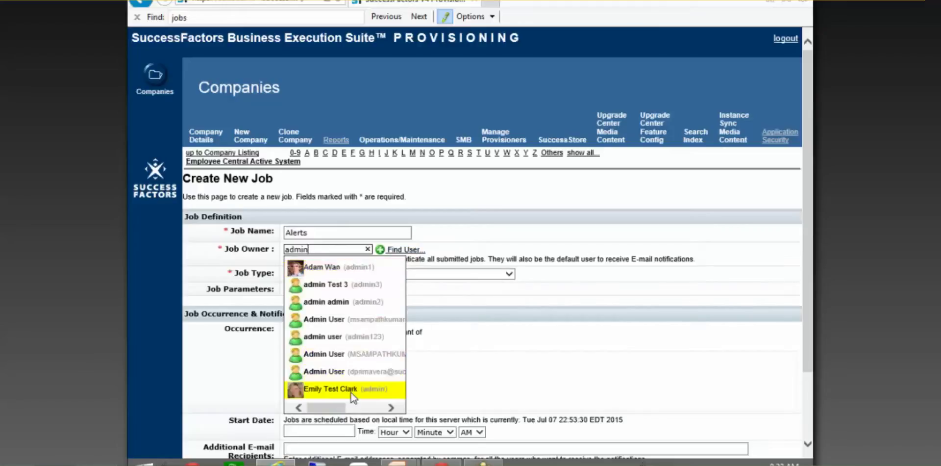
pyautogui.click(338, 388)
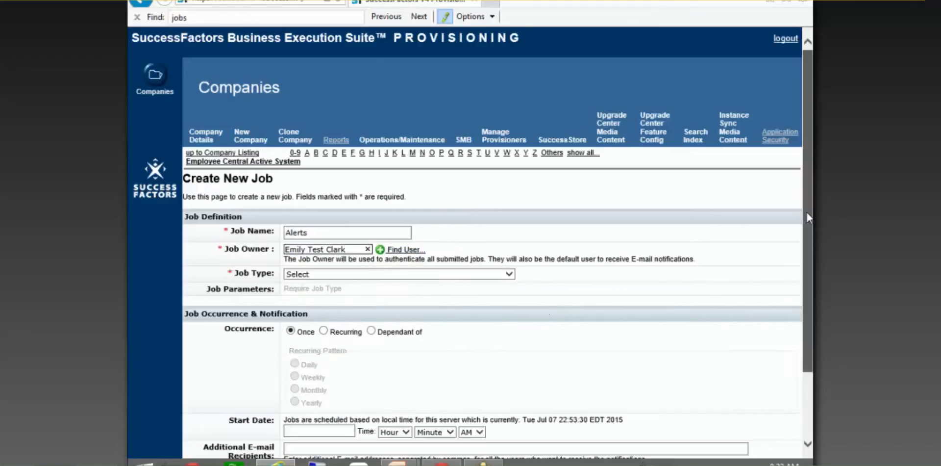
pyautogui.moveTo(806, 210); pyautogui.dragTo(805, 242)
pyautogui.scroll(-1, 490, 245)
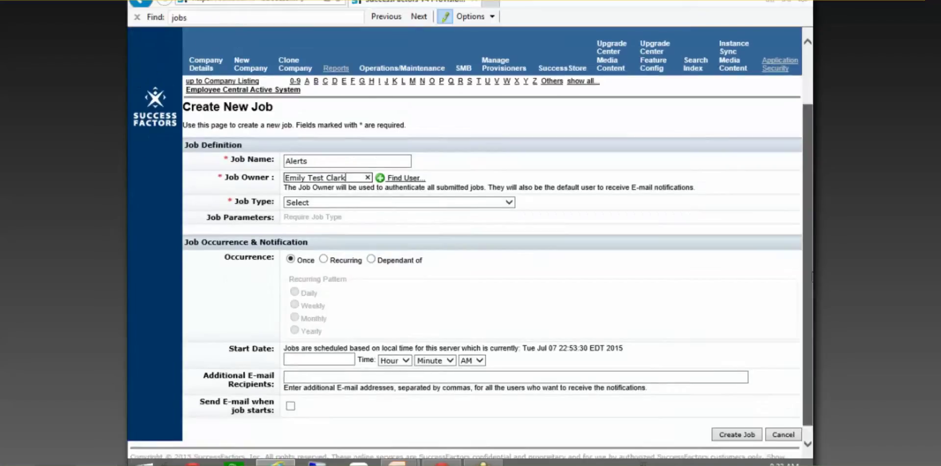
pyautogui.scroll(-1, 471, 245)
pyautogui.click(304, 189)
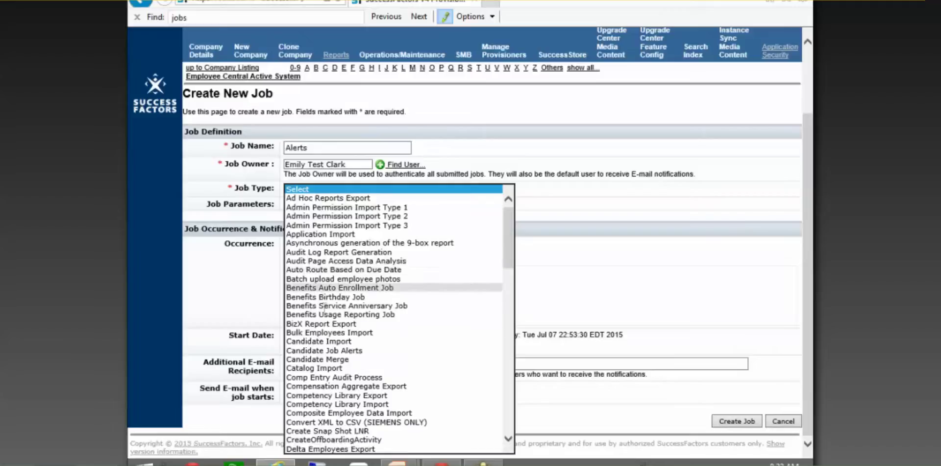
# Choose EC Alerts and Notifications as the Alerts job's Job Type
pyautogui.scroll(-1, 474, 263)
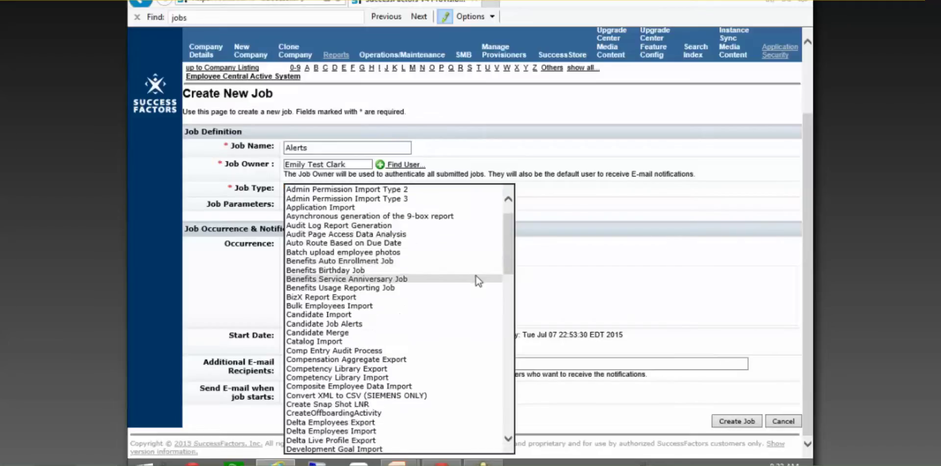
pyautogui.scroll(-1, 477, 274)
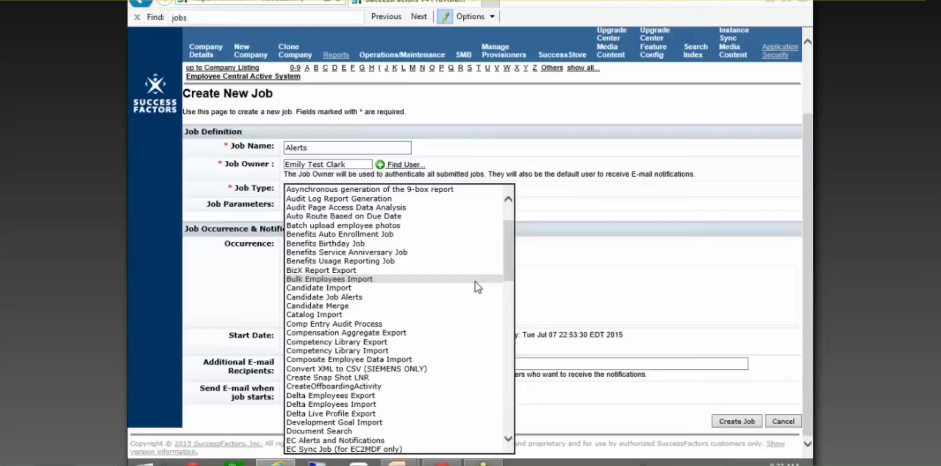
pyautogui.scroll(-1, 475, 280)
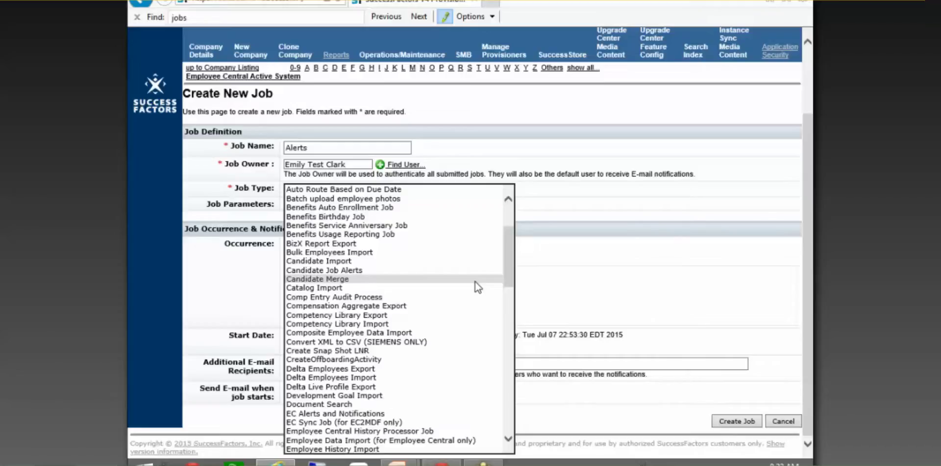
pyautogui.scroll(-4, 475, 281)
pyautogui.scroll(5, 511, 261)
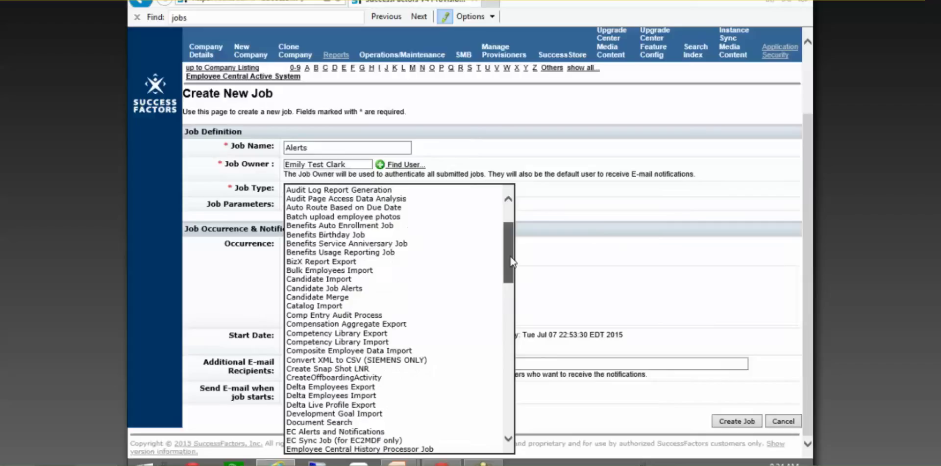
pyautogui.moveTo(511, 263); pyautogui.dragTo(512, 292)
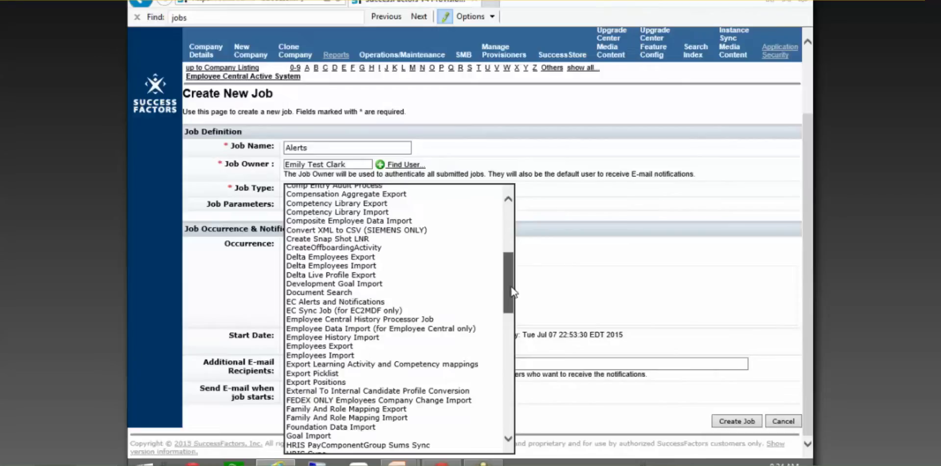
pyautogui.moveTo(512, 293); pyautogui.dragTo(520, 417)
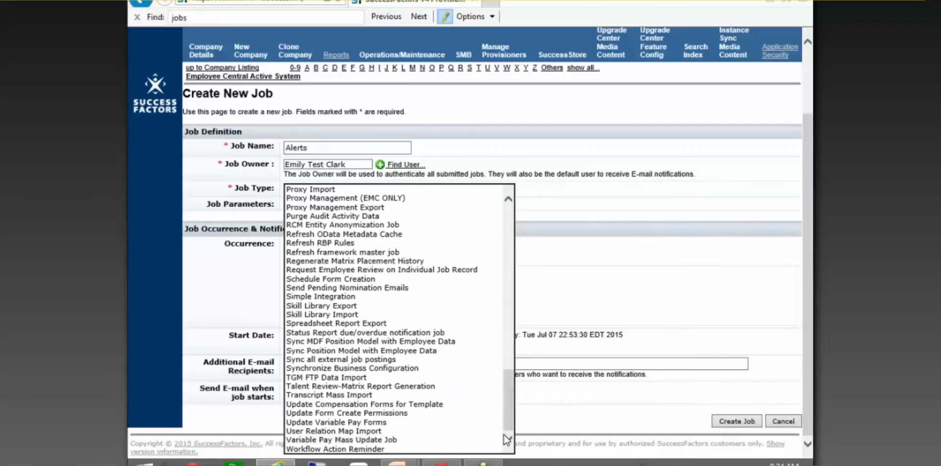
pyautogui.moveTo(509, 422); pyautogui.dragTo(526, 314)
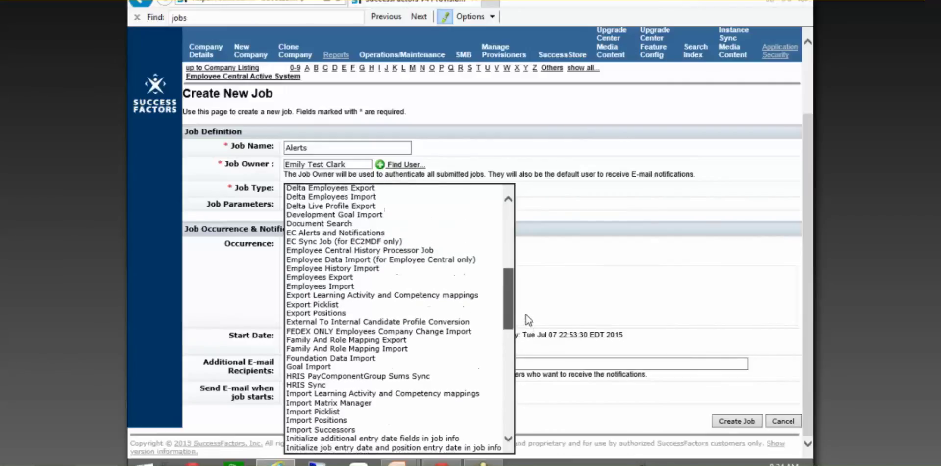
pyautogui.click(357, 237)
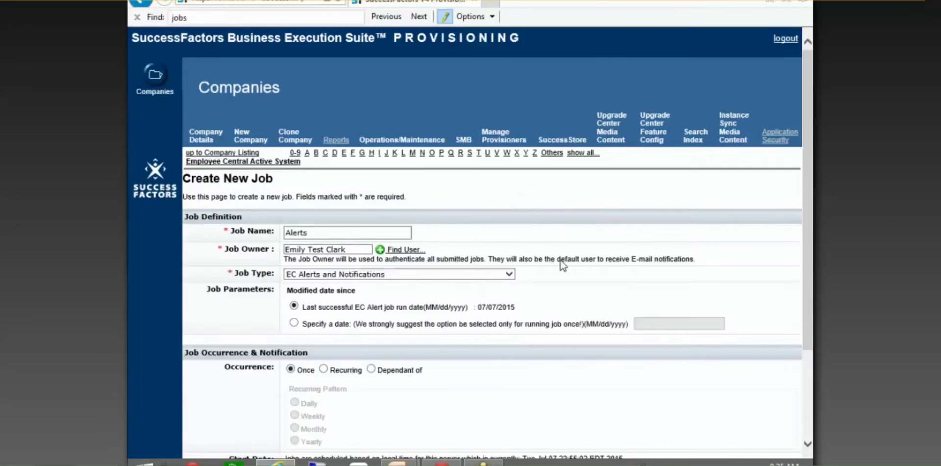
# Make the Alerts job recurring on a daily schedule
pyautogui.moveTo(809, 167); pyautogui.dragTo(812, 276)
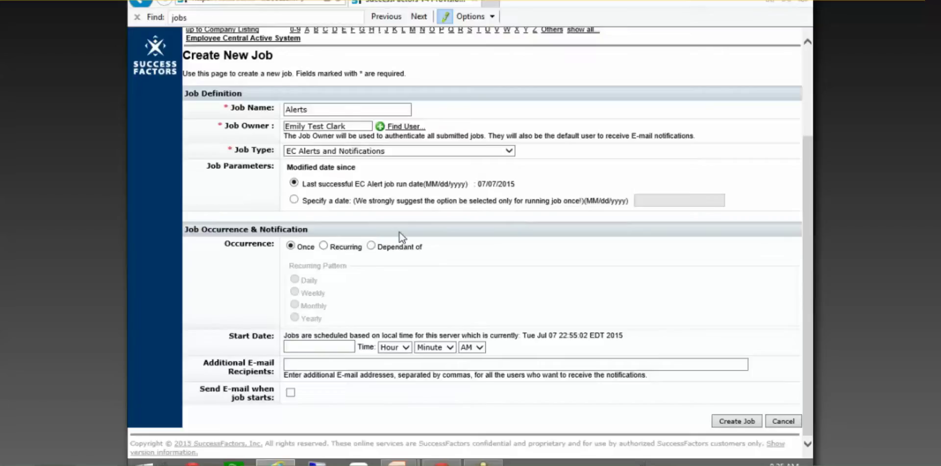
pyautogui.click(323, 245)
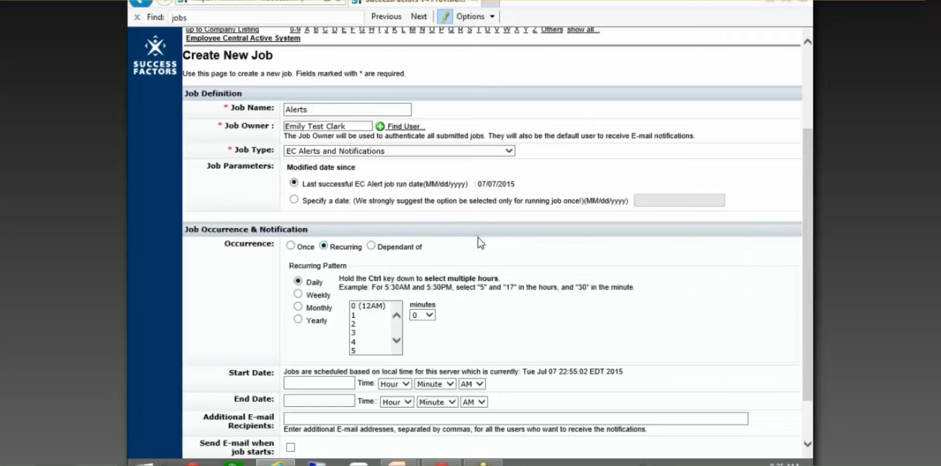
pyautogui.scroll(-3, 478, 237)
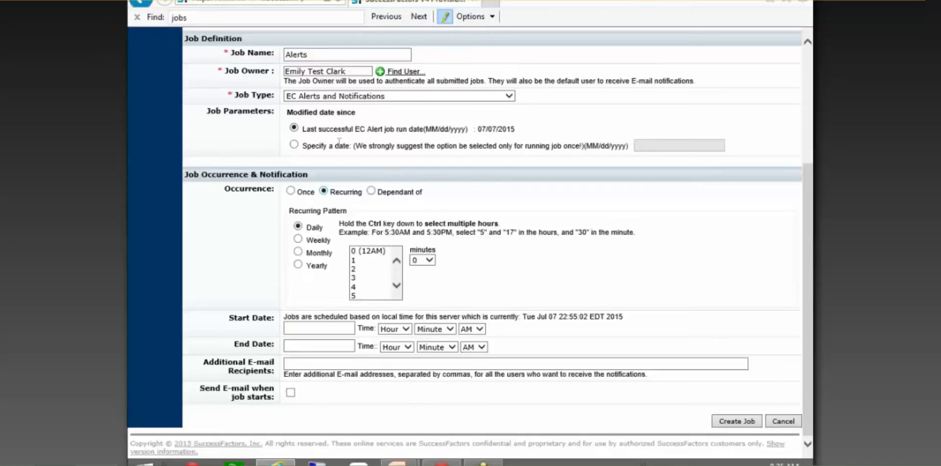
pyautogui.click(355, 252)
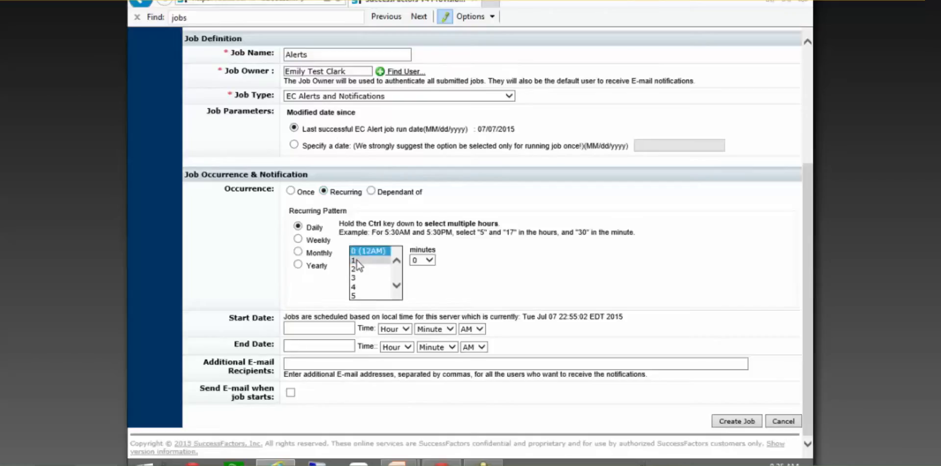
pyautogui.click(356, 260)
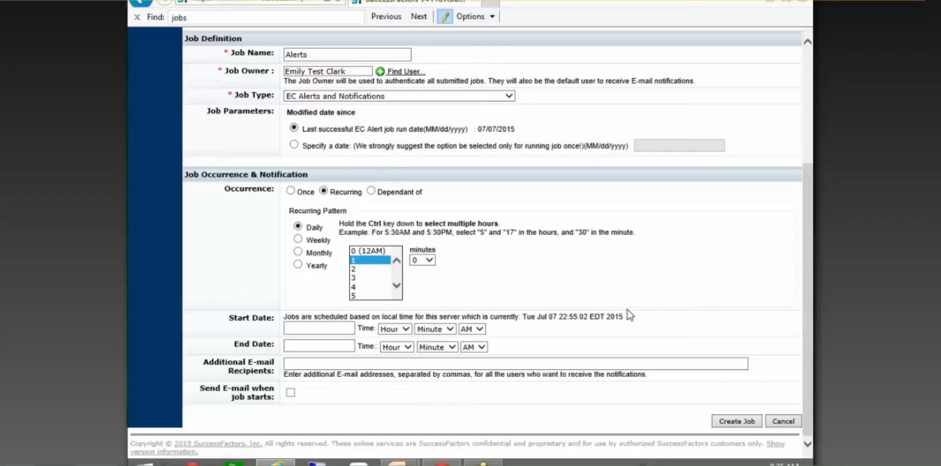
pyautogui.click(337, 327)
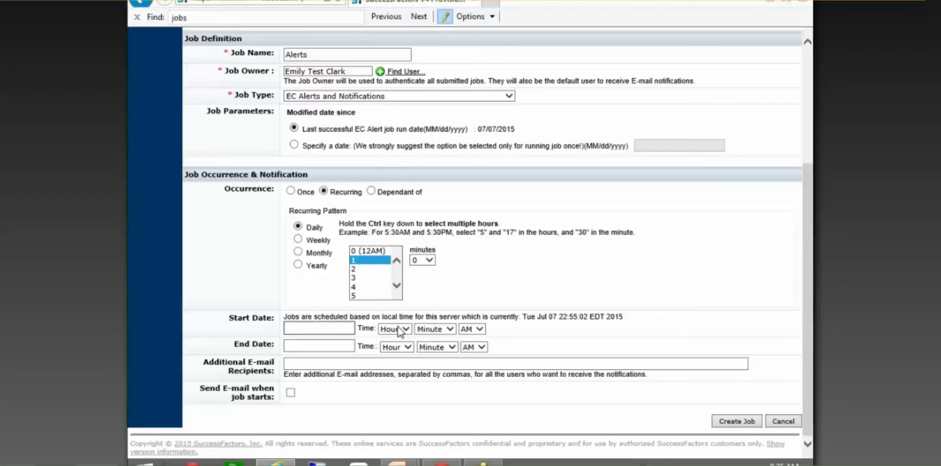
# Add an additional e-mail recipient and enable Send E-mail when job starts
pyautogui.click(332, 364)
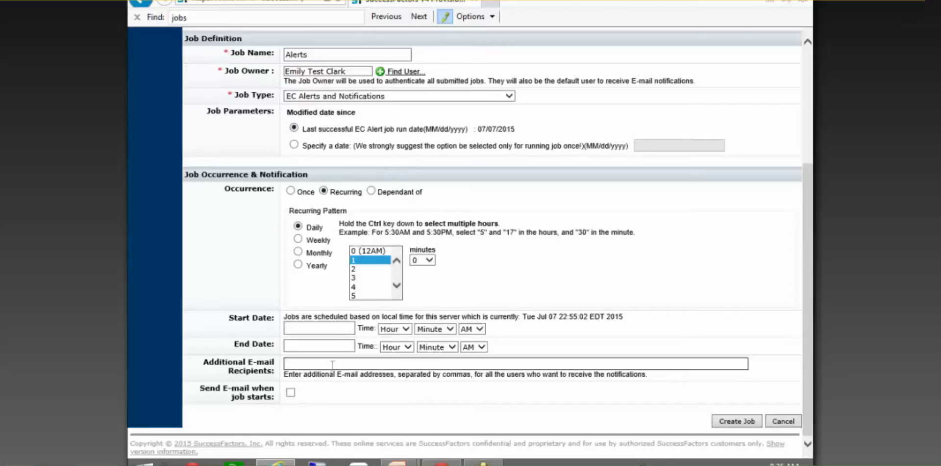
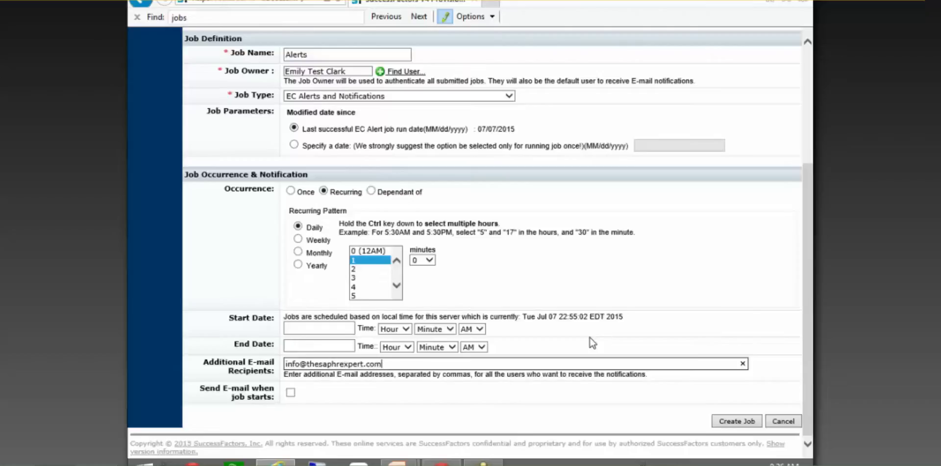
pyautogui.click(290, 392)
# Set the daily run time to hour 8, minute 30, leaving the start hour unchanged
pyautogui.scroll(-2, 398, 289)
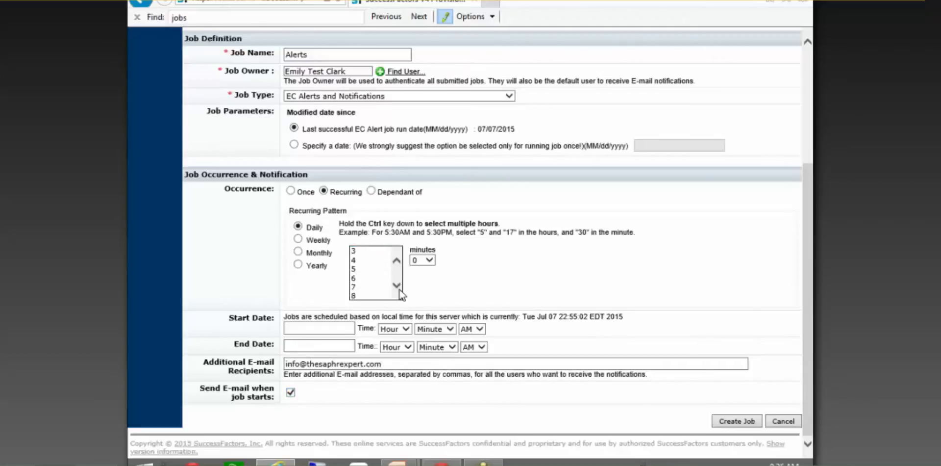
pyautogui.click(370, 287)
pyautogui.click(414, 260)
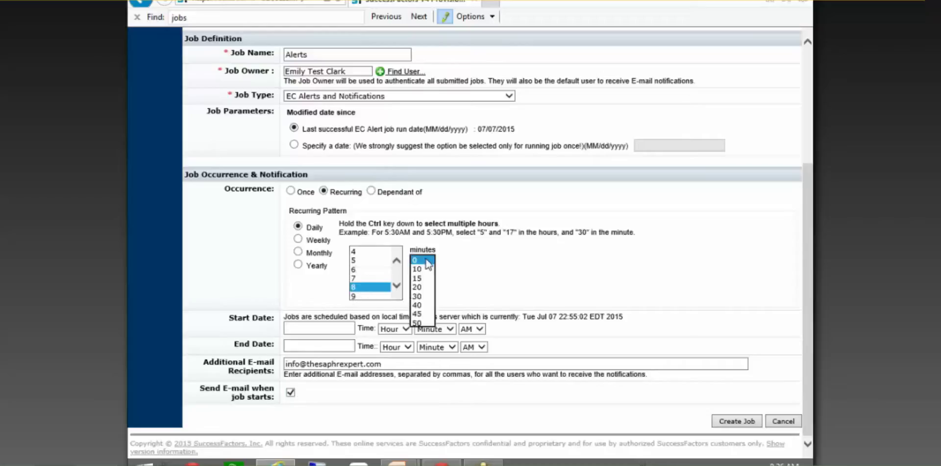
pyautogui.click(420, 296)
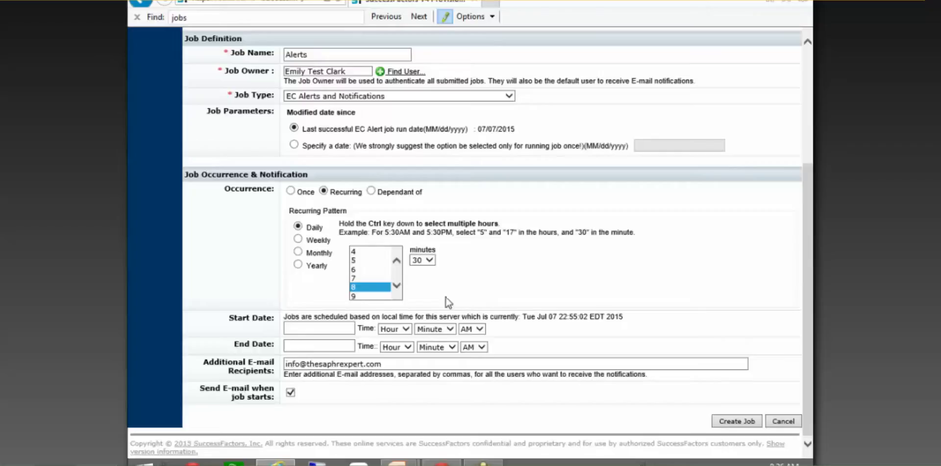
pyautogui.click(405, 329)
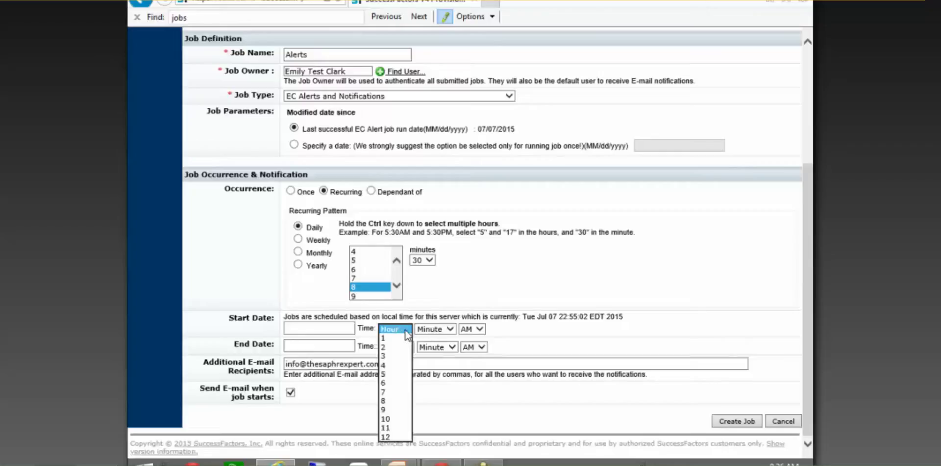
pyautogui.click(488, 291)
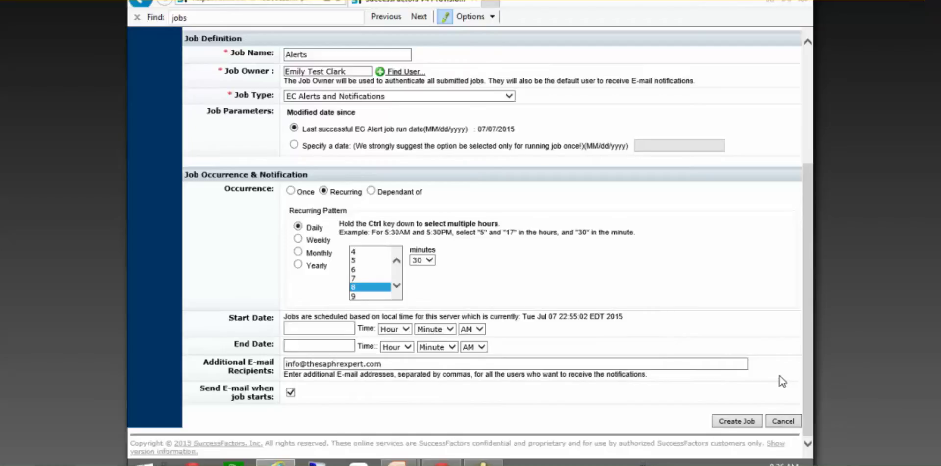
# Create the job, decline autocomplete, and open the Select menu on the Alerts(42611) row
pyautogui.click(737, 420)
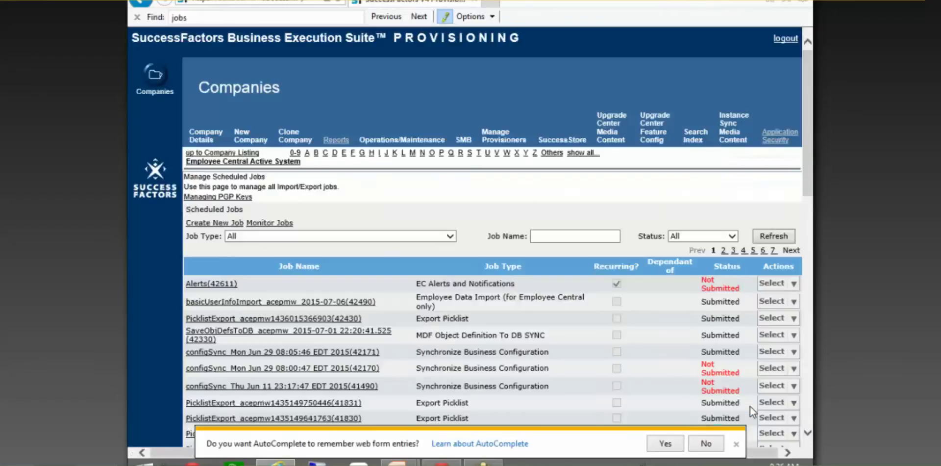
pyautogui.click(764, 402)
pyautogui.click(706, 443)
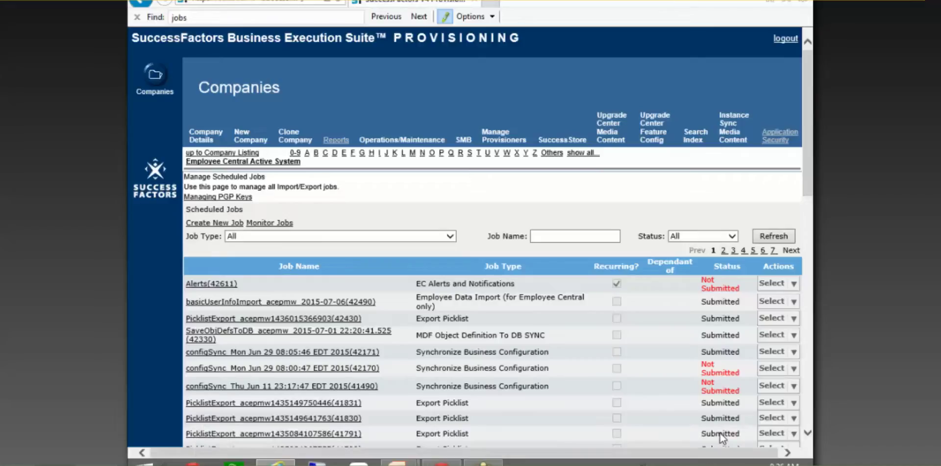
pyautogui.click(773, 283)
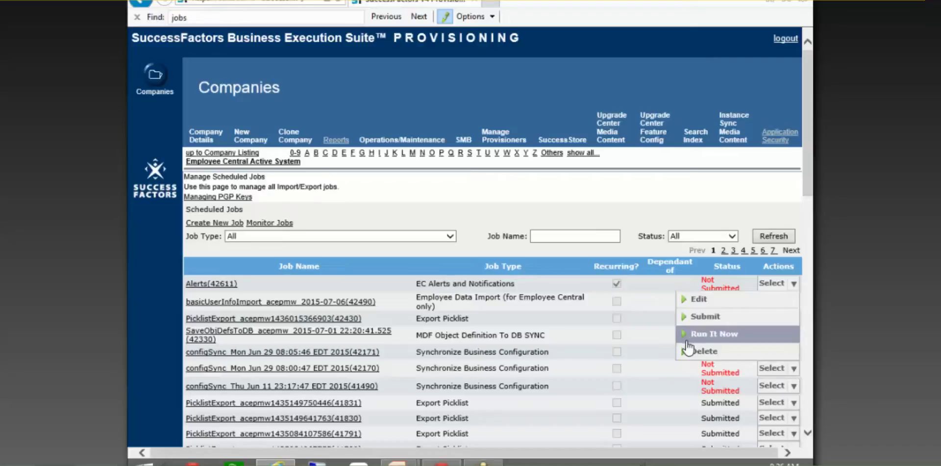
# Submit the Alerts job with its start date corrected to 07/08/2015, updating and submitting now
pyautogui.click(713, 319)
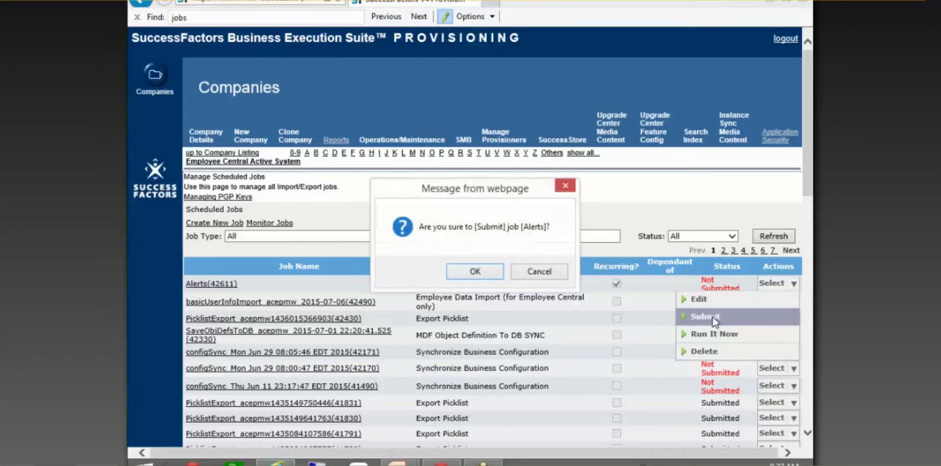
pyautogui.click(482, 273)
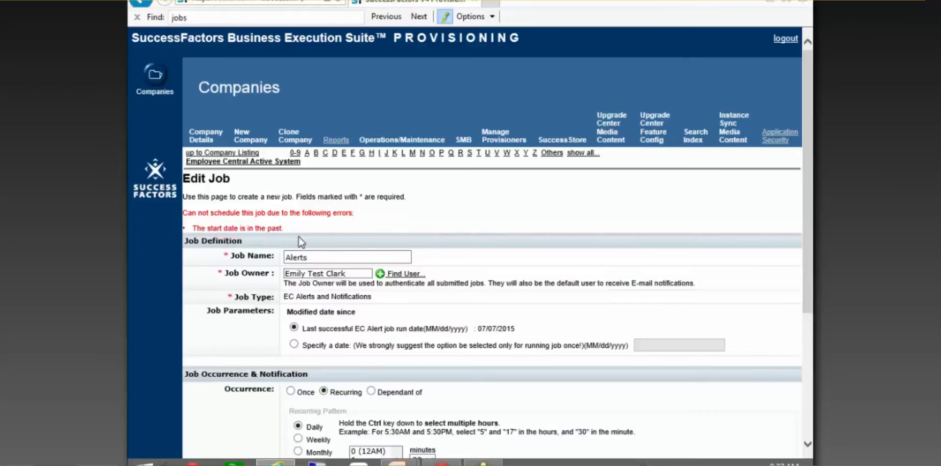
pyautogui.scroll(-4, 296, 236)
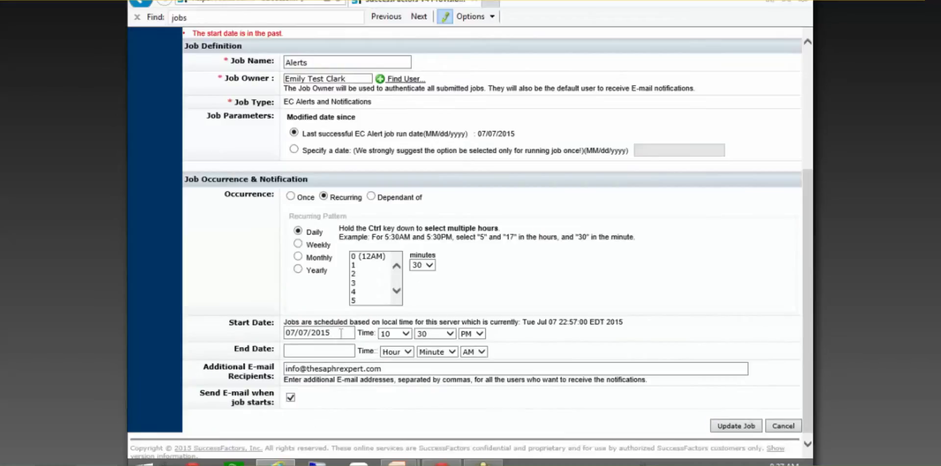
pyautogui.click(309, 332)
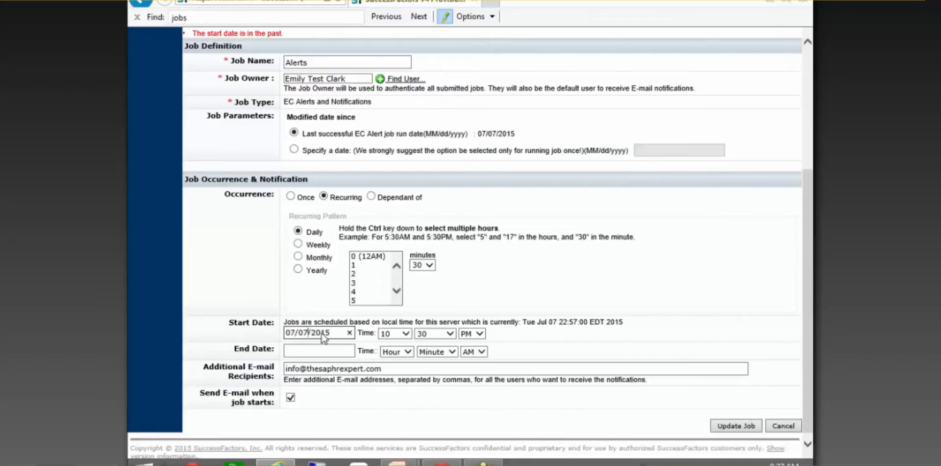
pyautogui.press('BackSpace')
pyautogui.write('8')
pyautogui.click(578, 340)
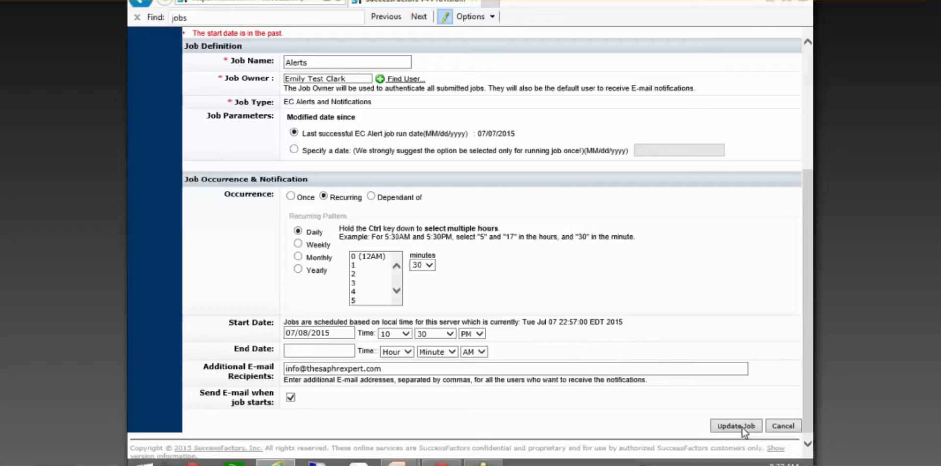
pyautogui.click(741, 425)
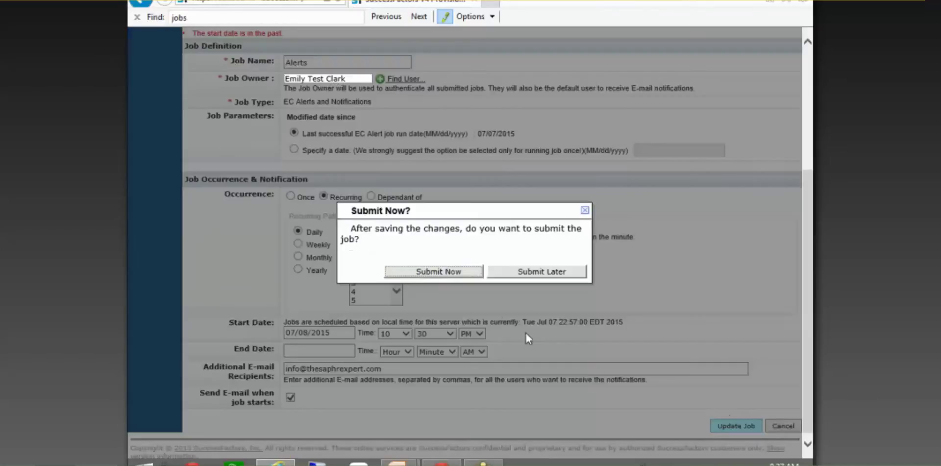
pyautogui.click(455, 276)
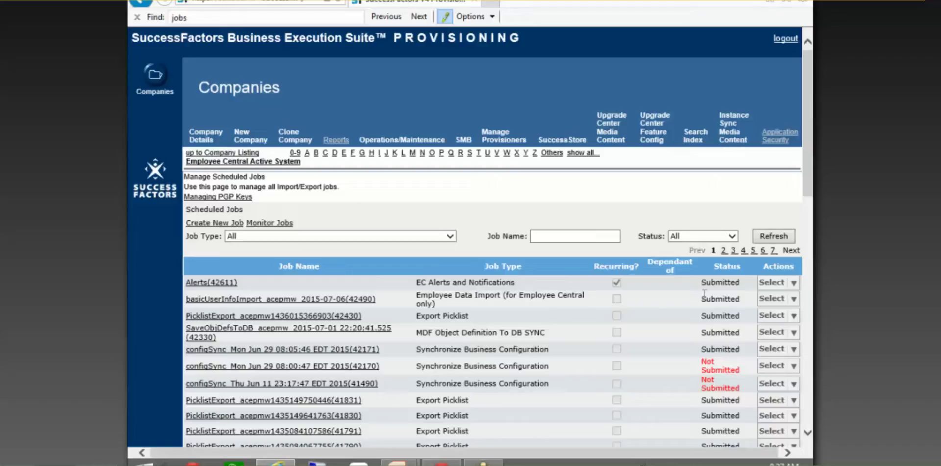
# Open alertforworkpermit's Take Action menu and review its context, workPermitInfo and Alert parameters
pyautogui.click(441, 460)
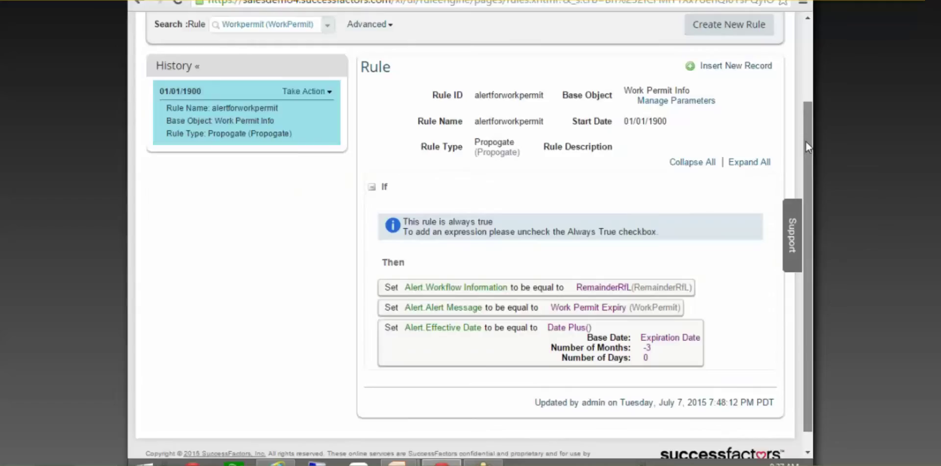
pyautogui.scroll(1, 805, 139)
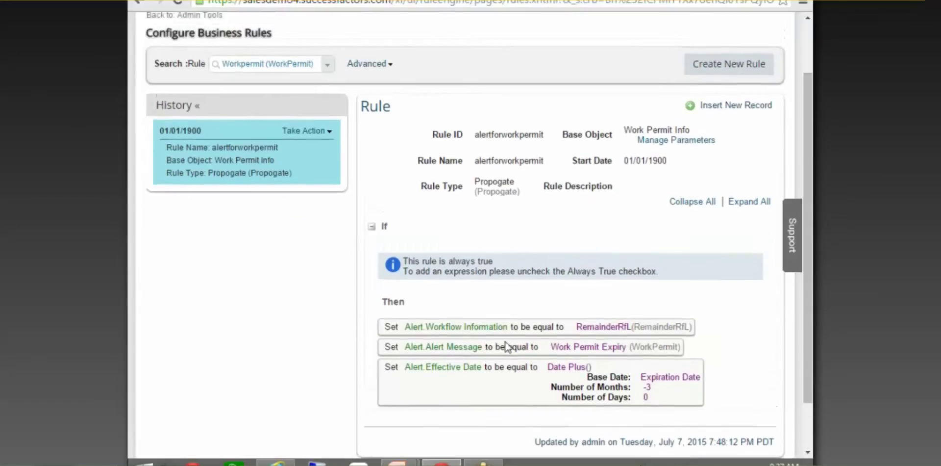
pyautogui.click(306, 130)
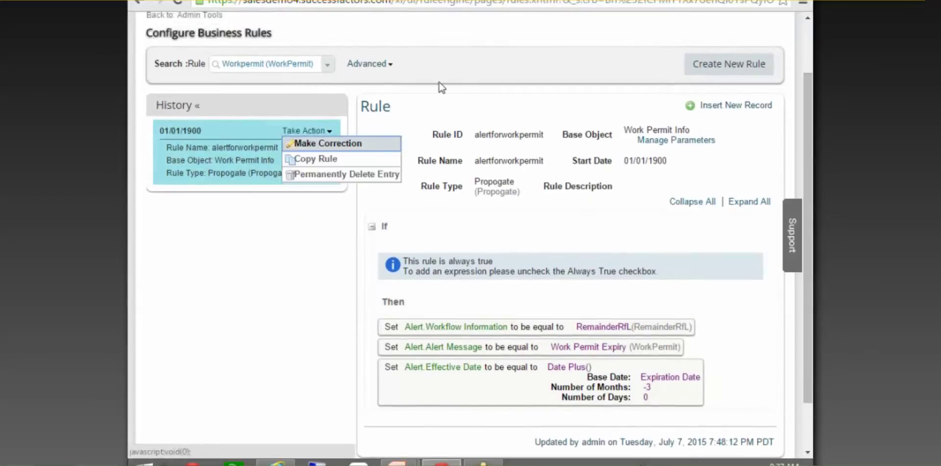
pyautogui.scroll(-2, 527, 307)
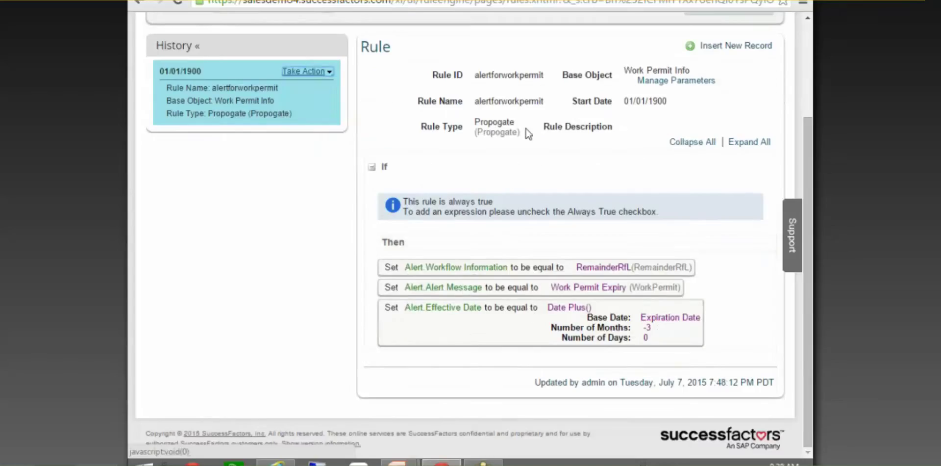
pyautogui.scroll(3, 578, 265)
pyautogui.click(682, 210)
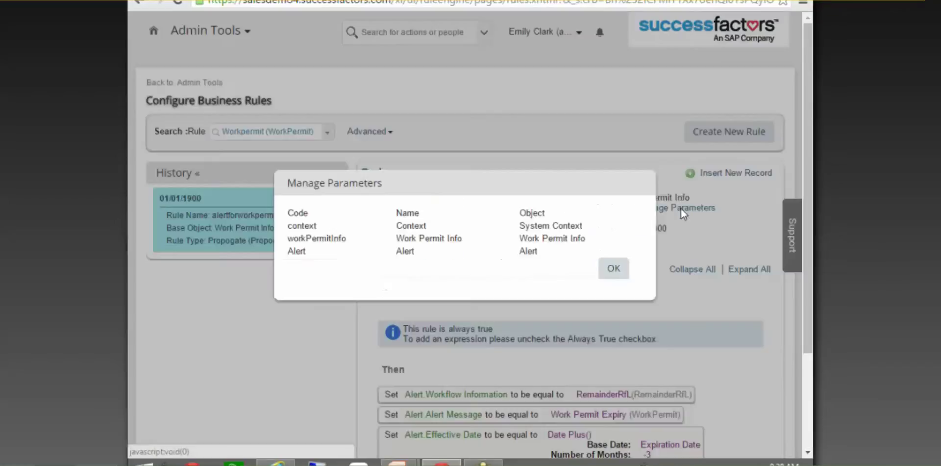
pyautogui.tripleClick(294, 253)
pyautogui.doubleClick(294, 252)
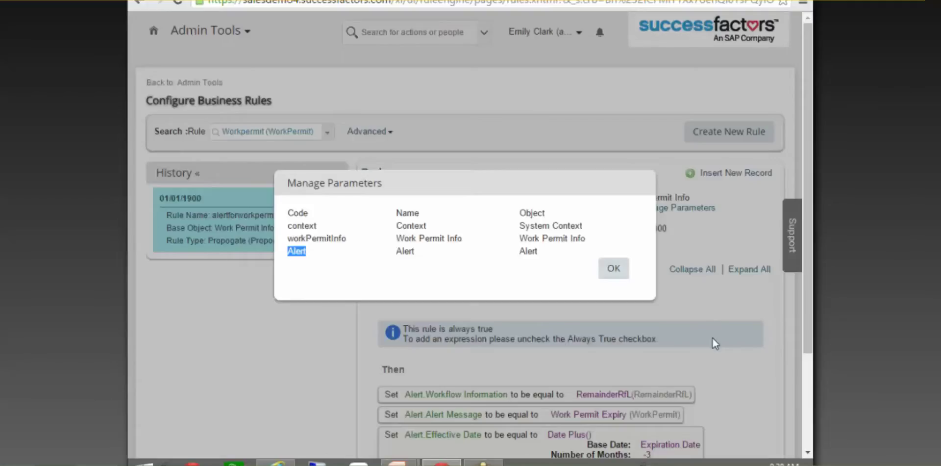
pyautogui.click(614, 269)
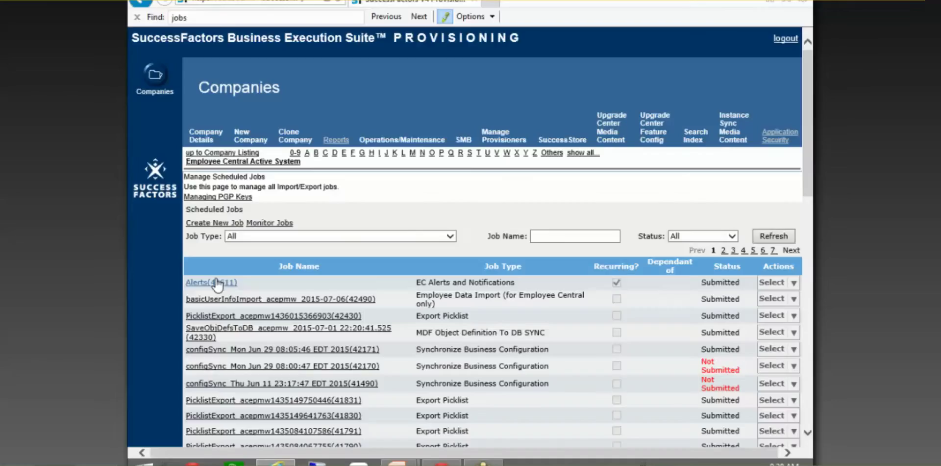
# Inspect the Alerts(42611) job's daily schedule starting 07/08/2015 10:30 PM, then close the popup
pyautogui.click(216, 282)
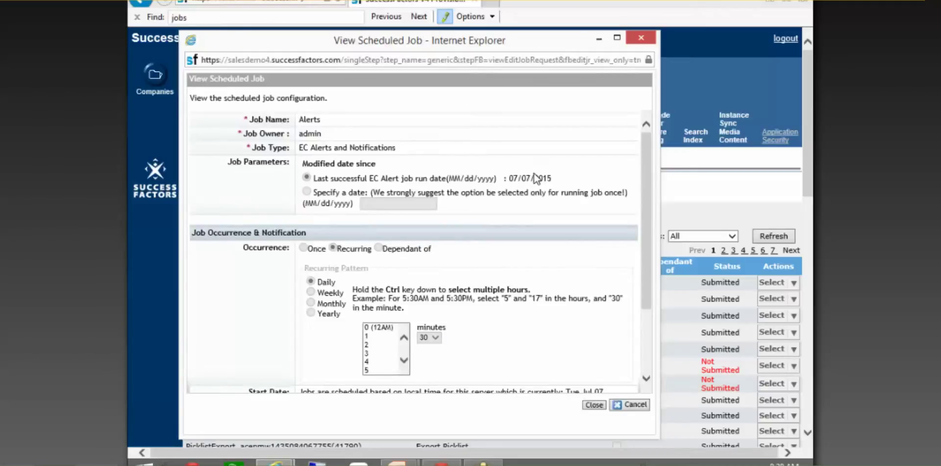
pyautogui.scroll(-3, 536, 178)
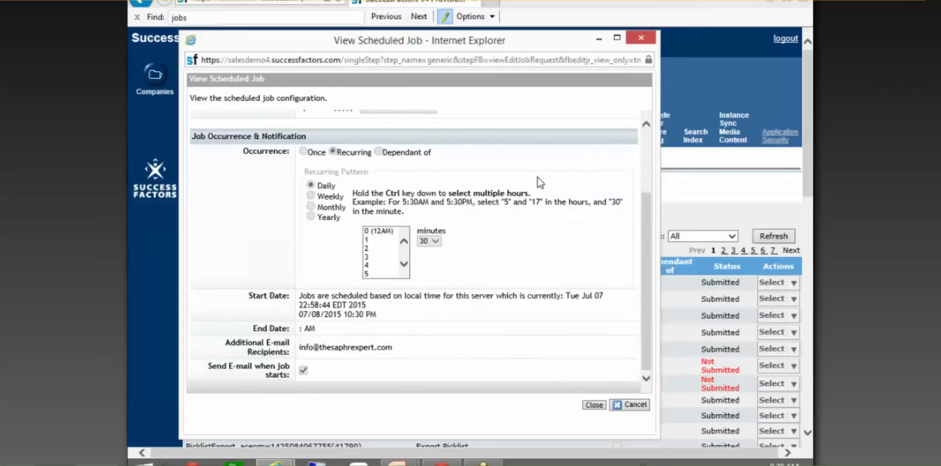
pyautogui.scroll(1, 537, 178)
pyautogui.scroll(2, 537, 177)
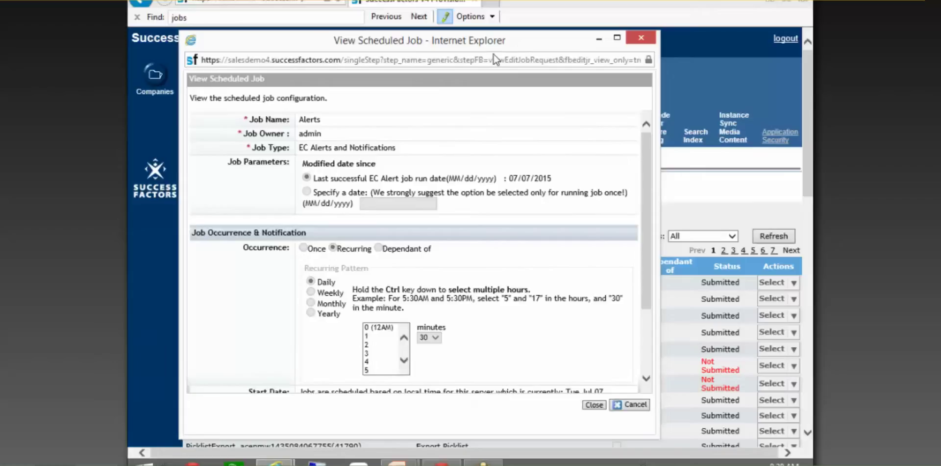
pyautogui.moveTo(496, 59)
pyautogui.mouseDown()
pyautogui.moveTo(481, 67)
pyautogui.moveTo(492, 71)
pyautogui.mouseUp()
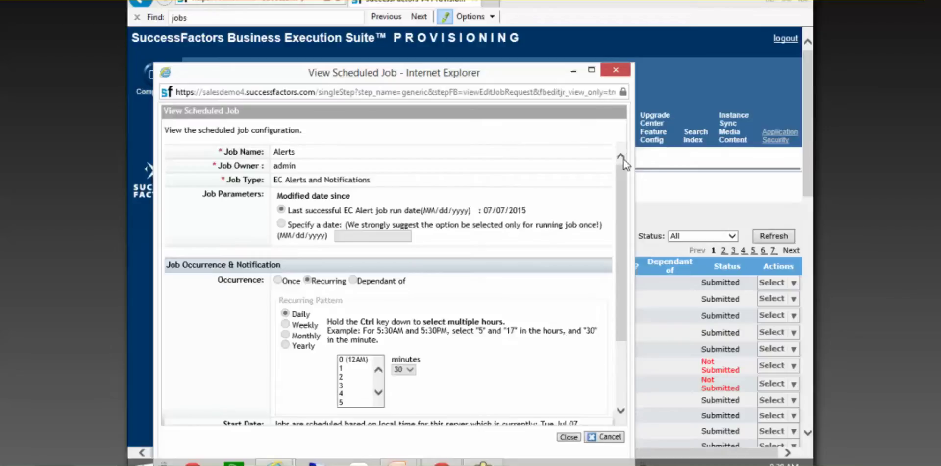
pyautogui.moveTo(623, 209); pyautogui.dragTo(616, 285)
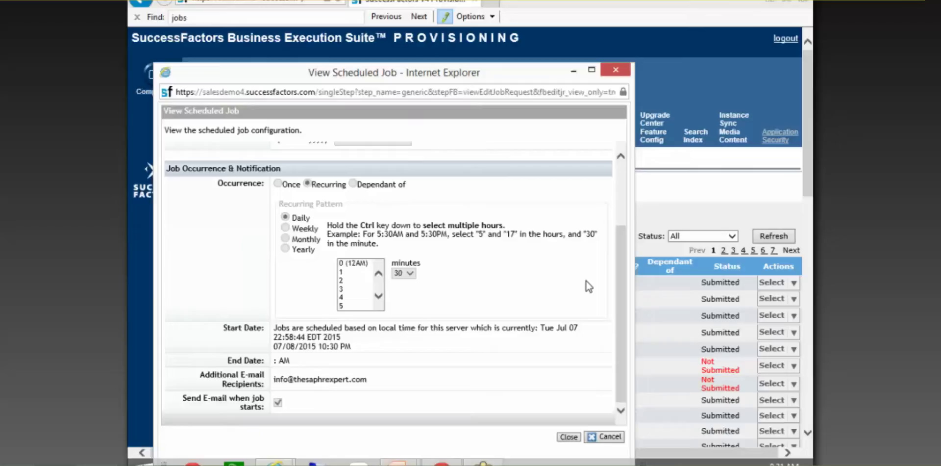
pyautogui.click(617, 70)
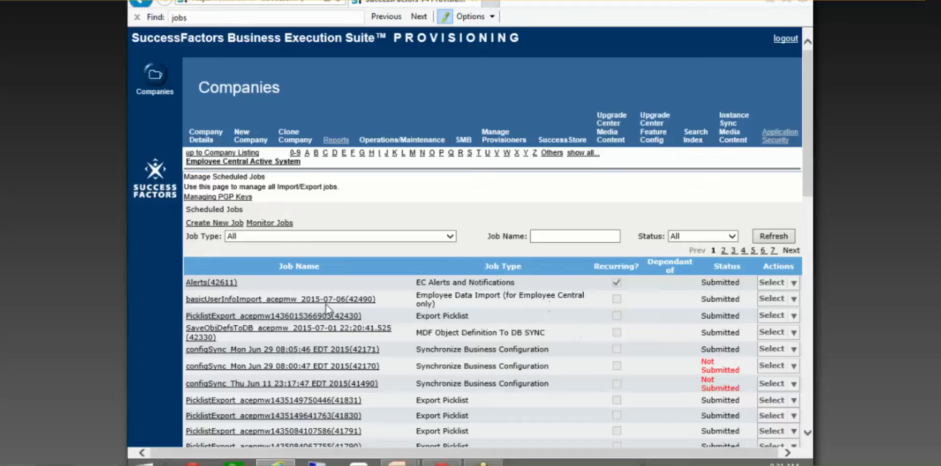
pyautogui.click(224, 283)
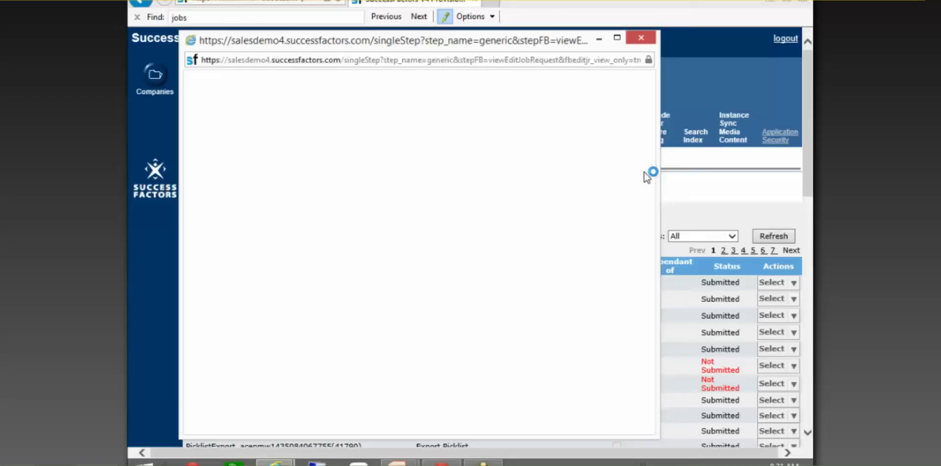
pyautogui.moveTo(647, 153); pyautogui.dragTo(654, 232)
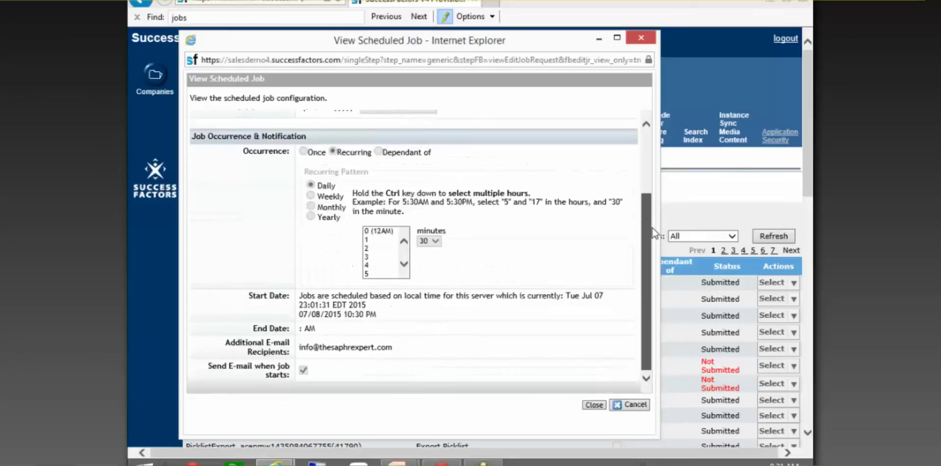
pyautogui.moveTo(652, 228); pyautogui.dragTo(652, 228)
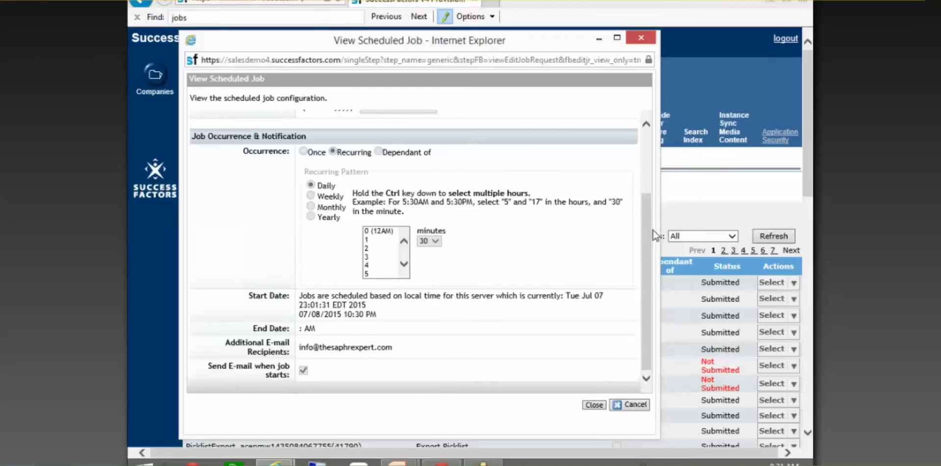
pyautogui.moveTo(647, 228); pyautogui.dragTo(648, 152)
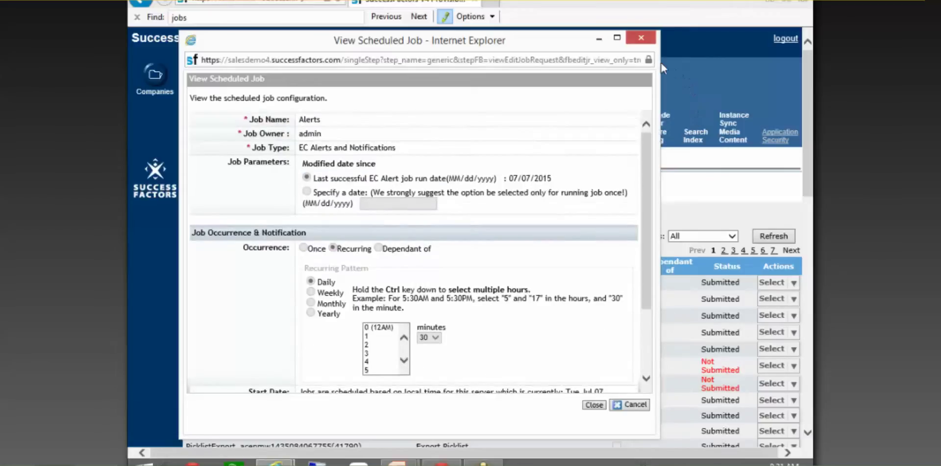
pyautogui.click(640, 38)
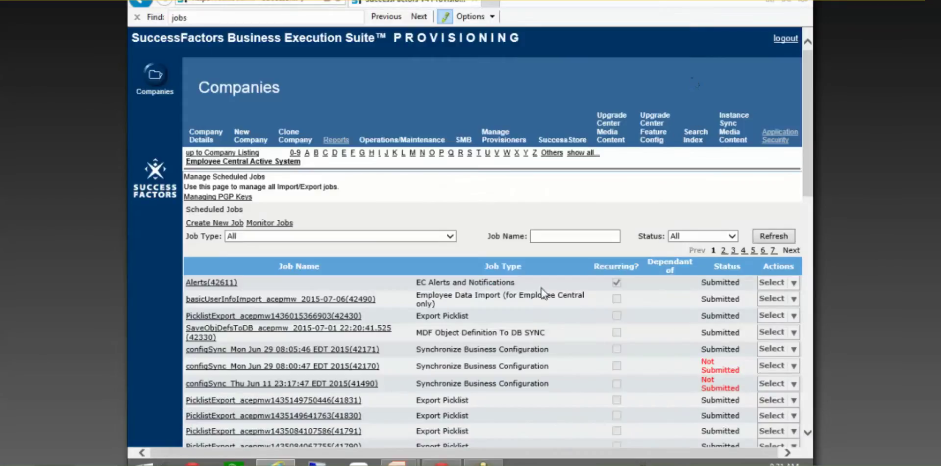
# Return to the Configure Business Rules window showing the alertforworkpermit rule
pyautogui.click(441, 462)
pyautogui.scroll(-3, 603, 318)
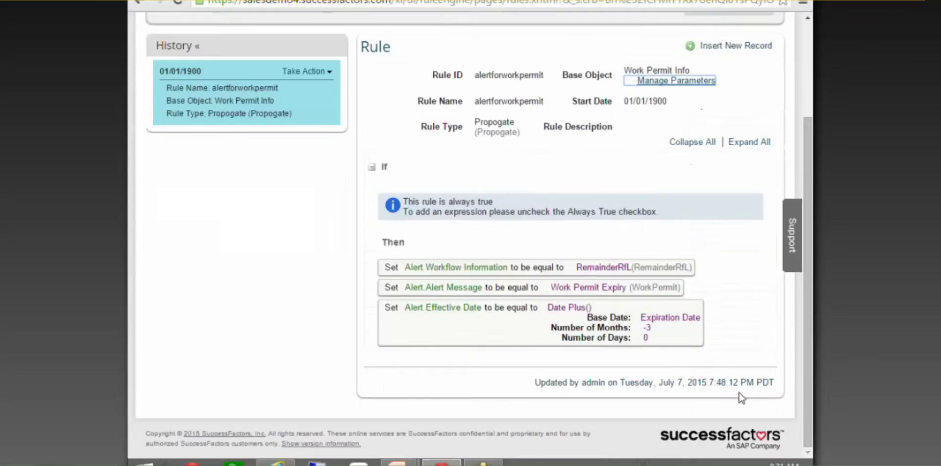
pyautogui.scroll(3, 524, 407)
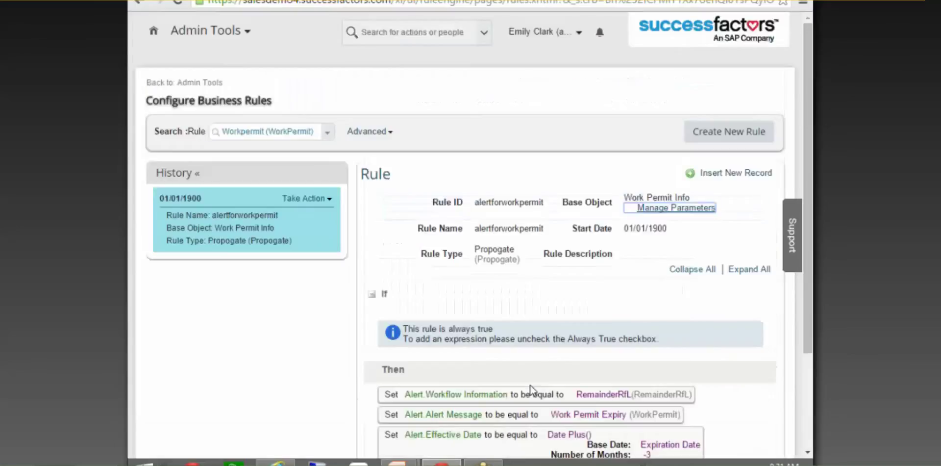
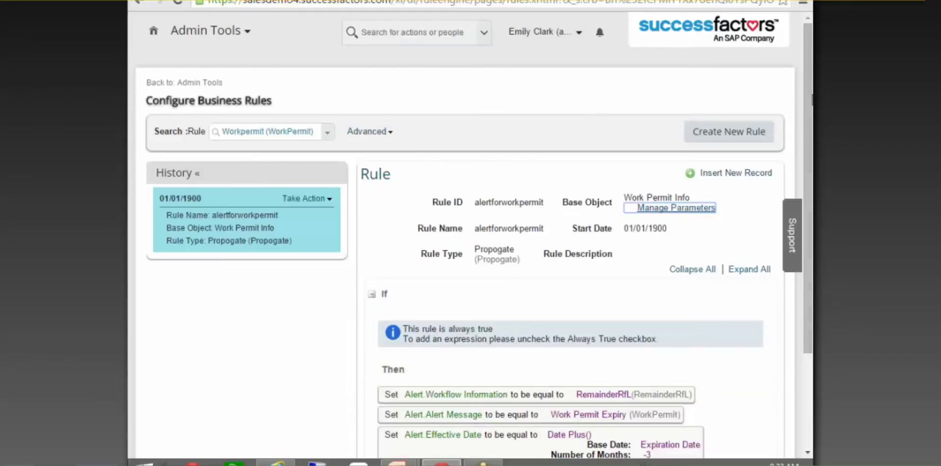
# Review alertforworkpermit's parameters (context, workPermitInfo, Alert) and close the dialog
pyautogui.scroll(-1, 803, 137)
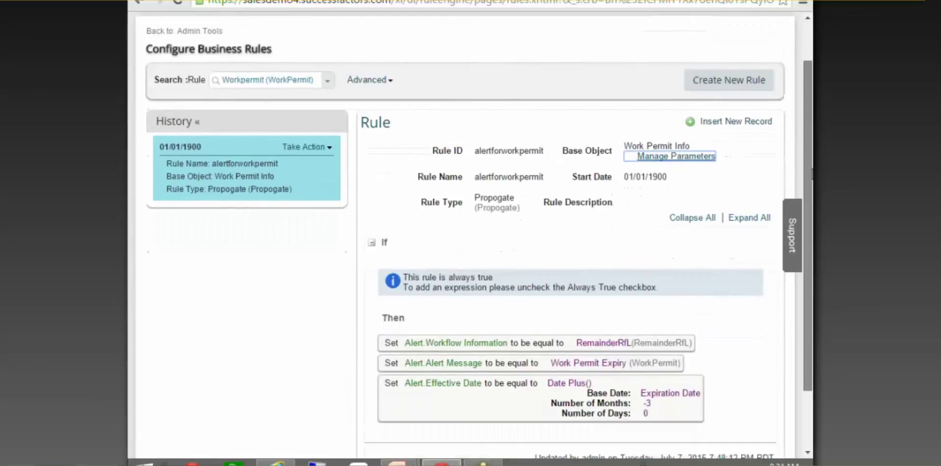
pyautogui.scroll(-1, 809, 162)
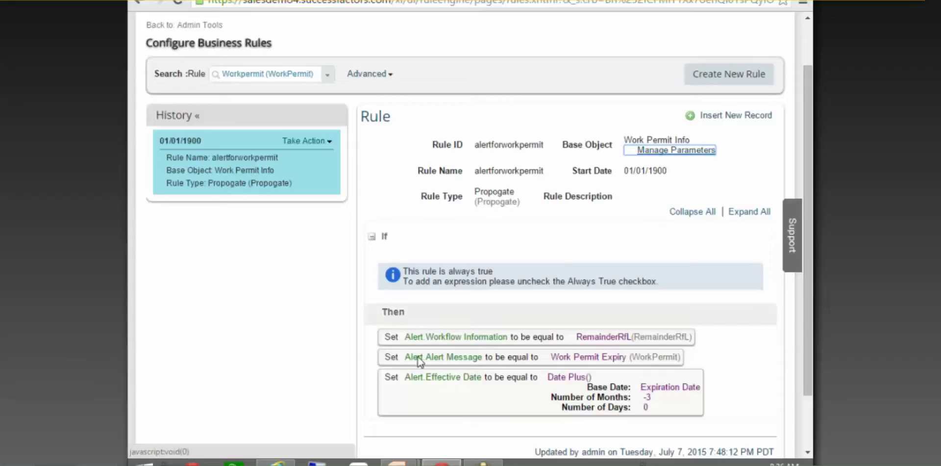
pyautogui.click(663, 153)
pyautogui.moveTo(310, 251); pyautogui.dragTo(288, 251)
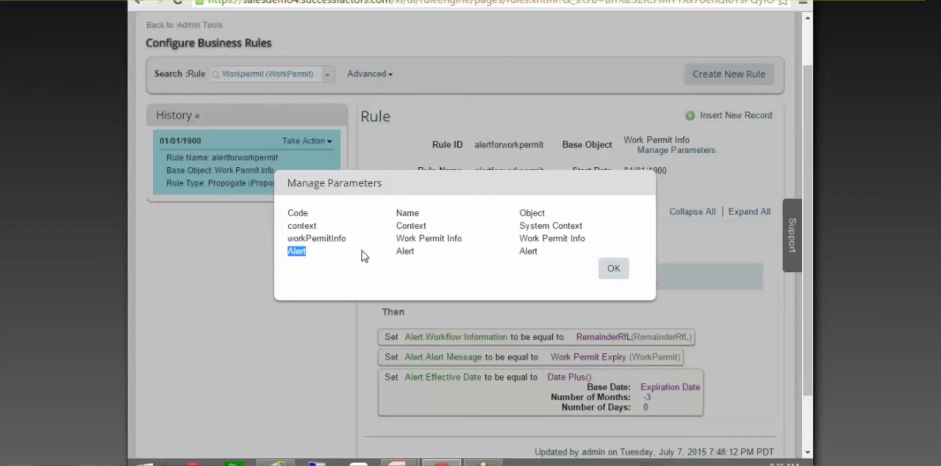
pyautogui.click(614, 268)
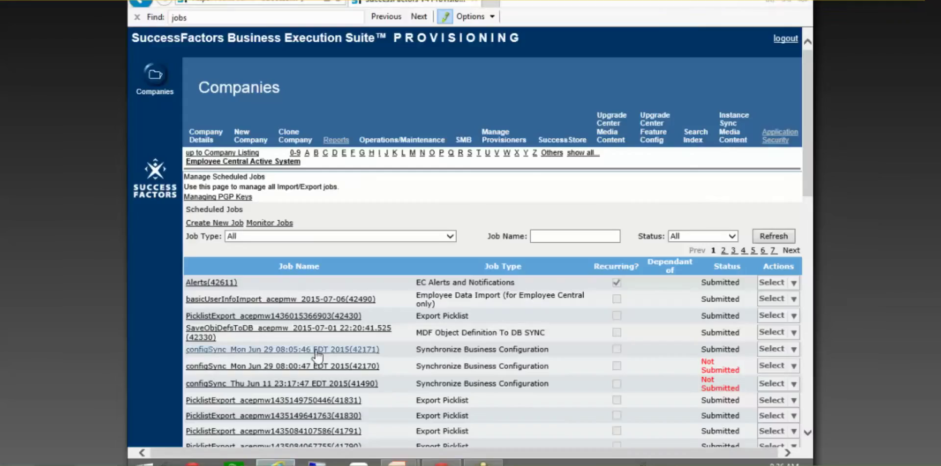
# Open the Alerts(42611) scheduled job's details in Provisioning
pyautogui.click(213, 283)
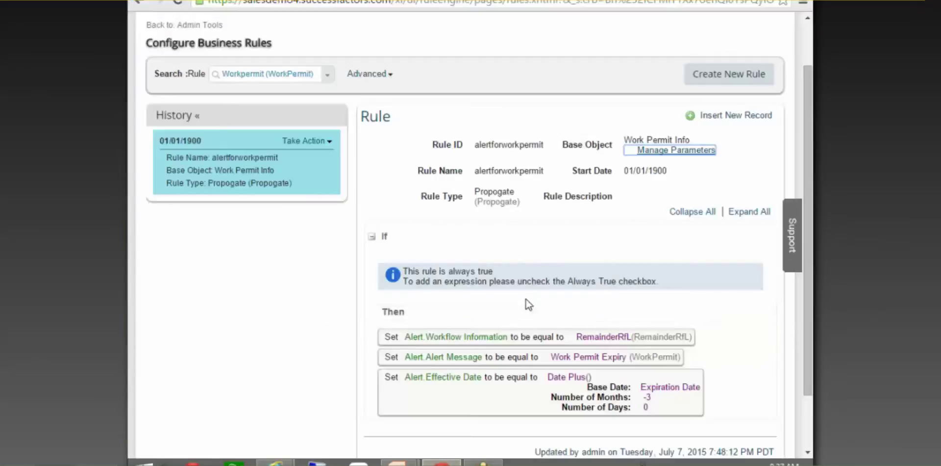
pyautogui.click(441, 462)
pyautogui.scroll(-3, 446, 343)
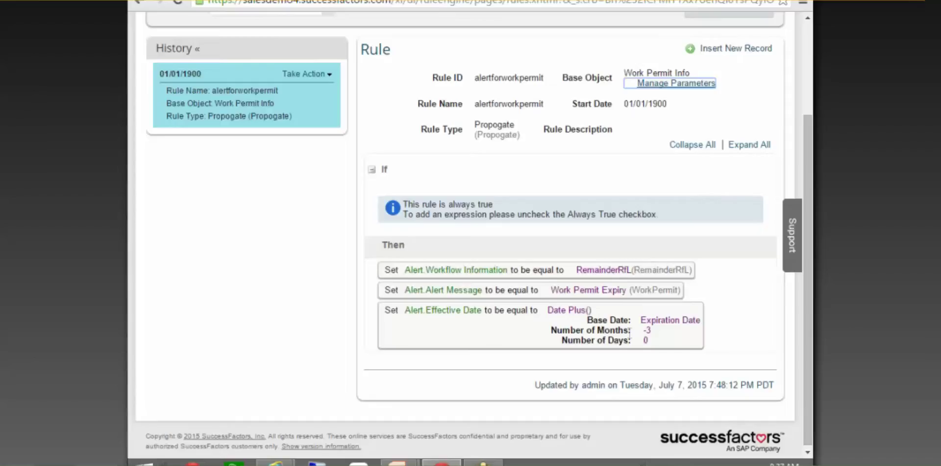
pyautogui.moveTo(640, 322); pyautogui.dragTo(697, 318)
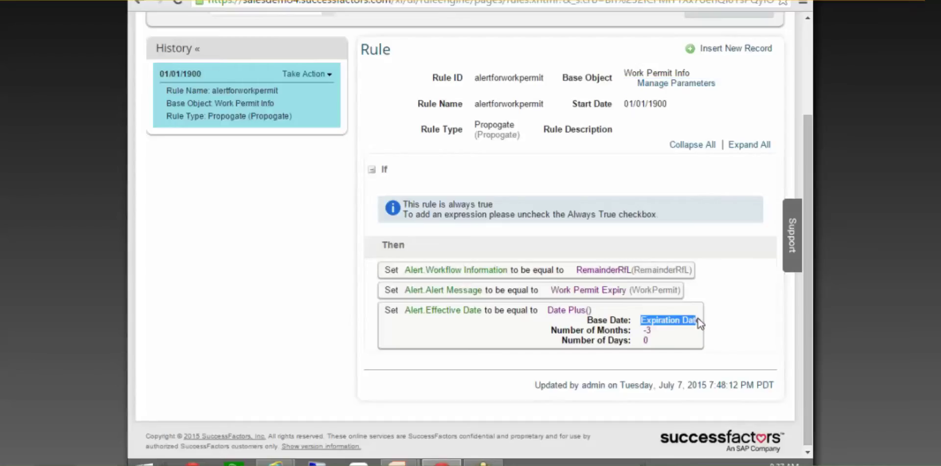
pyautogui.click(306, 73)
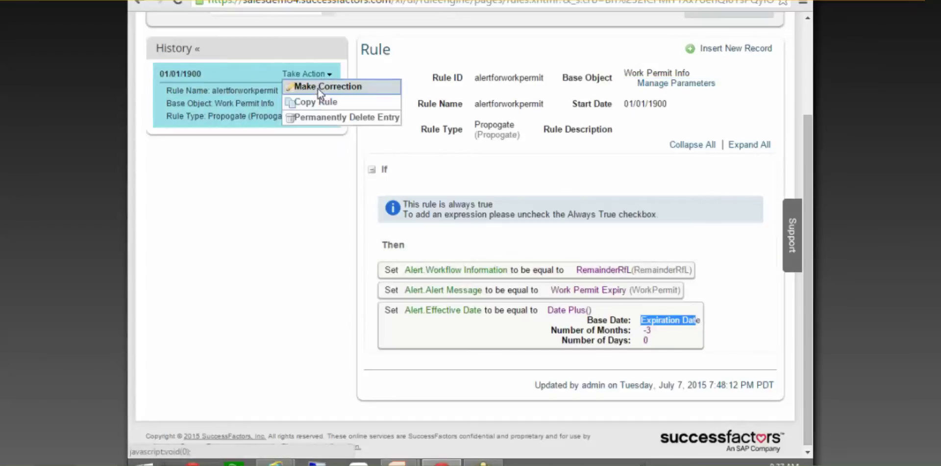
pyautogui.click(318, 87)
pyautogui.click(534, 388)
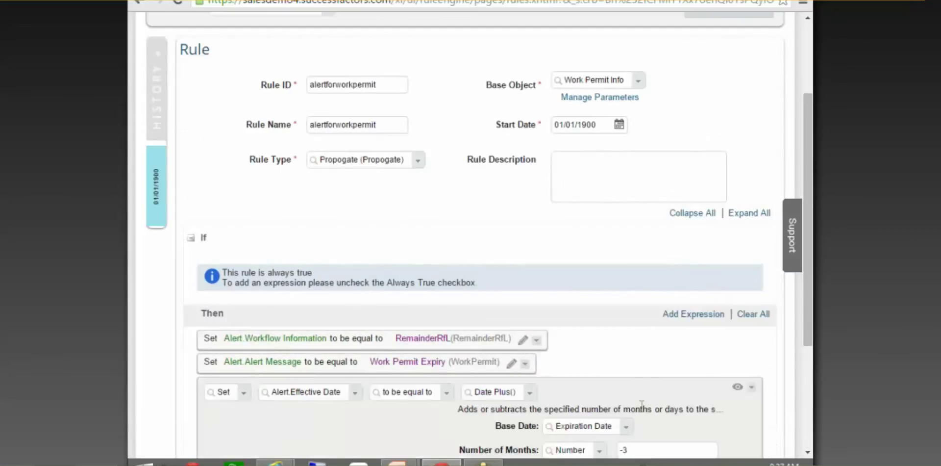
pyautogui.scroll(-3, 641, 411)
pyautogui.click(621, 294)
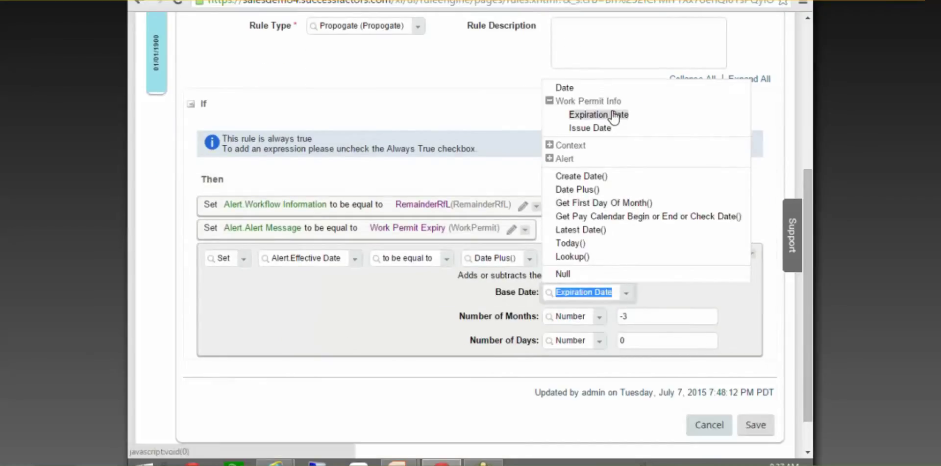
pyautogui.click(614, 116)
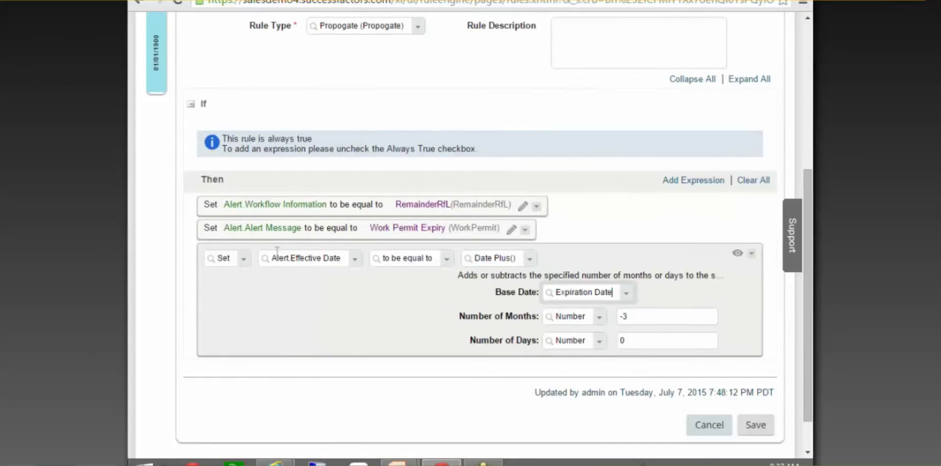
pyautogui.click(355, 260)
pyautogui.click(266, 440)
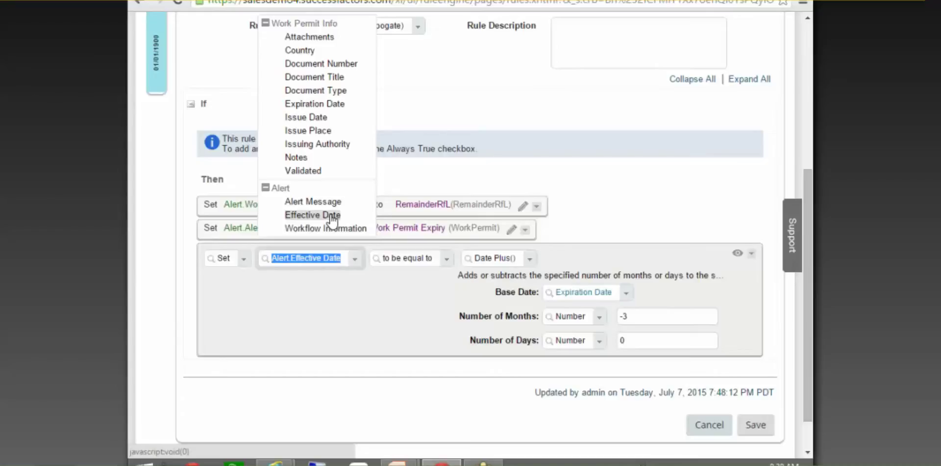
pyautogui.click(349, 325)
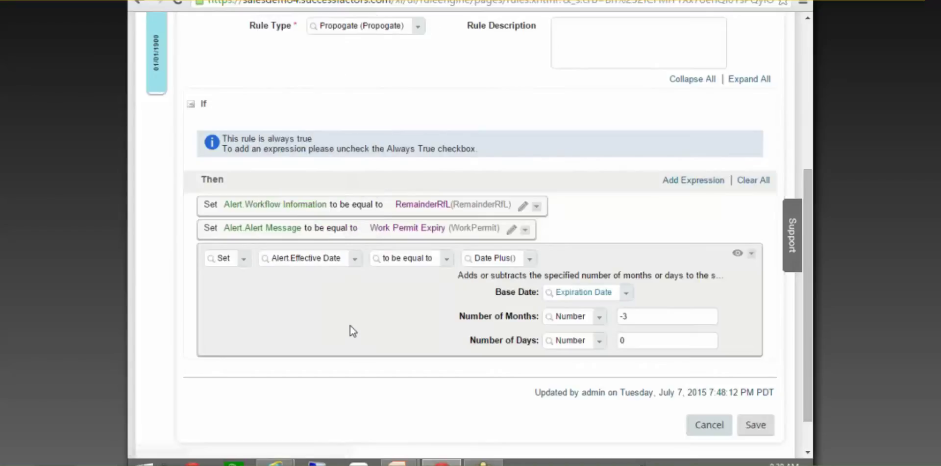
pyautogui.click(711, 423)
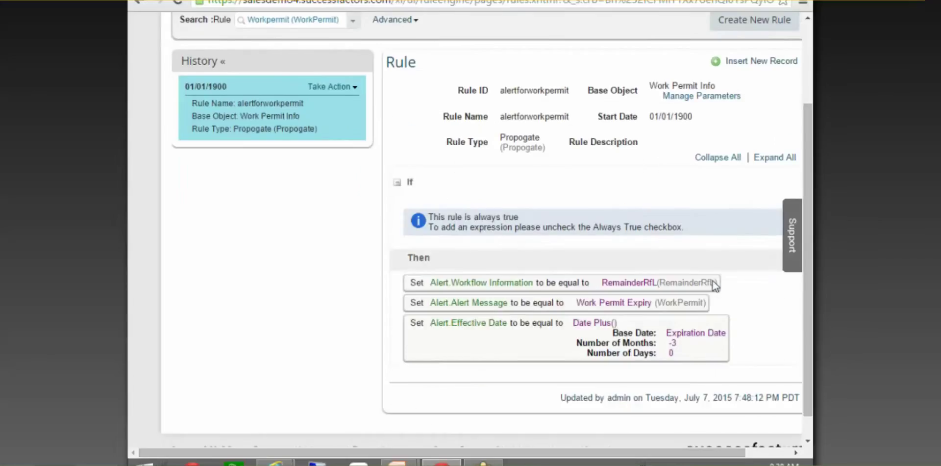
pyautogui.moveTo(705, 456); pyautogui.dragTo(754, 455)
pyautogui.click(282, 86)
pyautogui.click(301, 98)
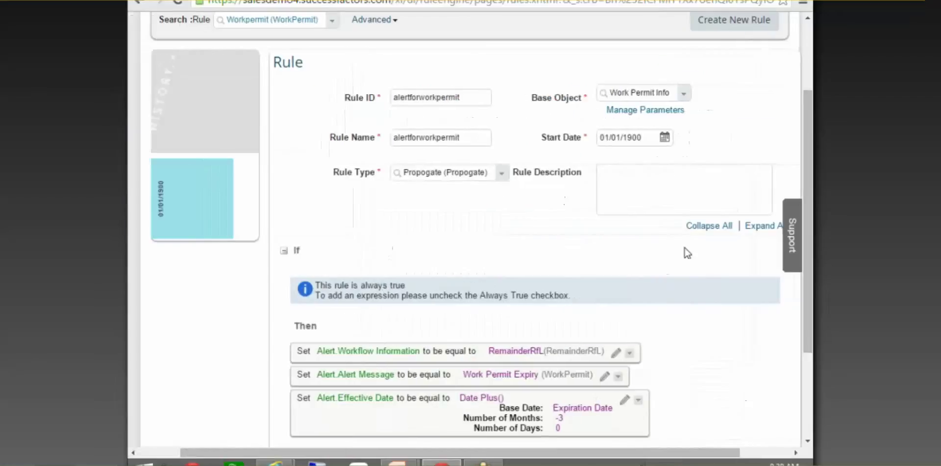
pyautogui.scroll(-3, 683, 253)
pyautogui.moveTo(626, 456); pyautogui.dragTo(584, 456)
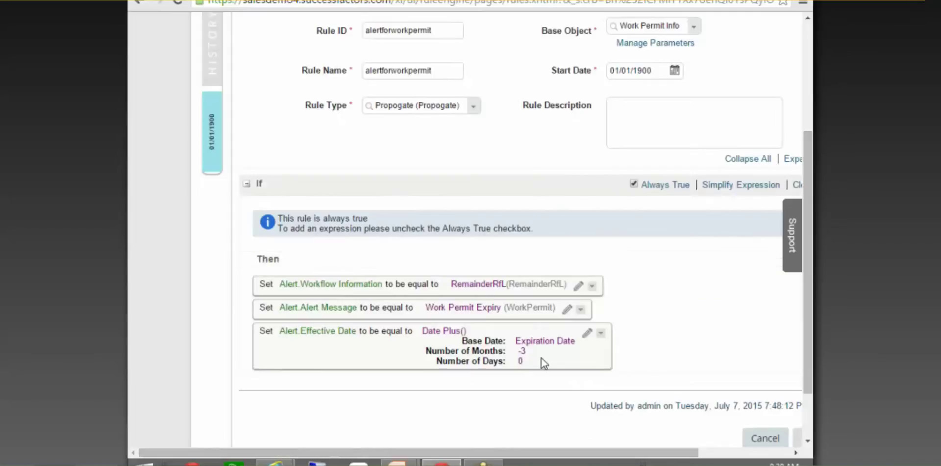
pyautogui.click(777, 436)
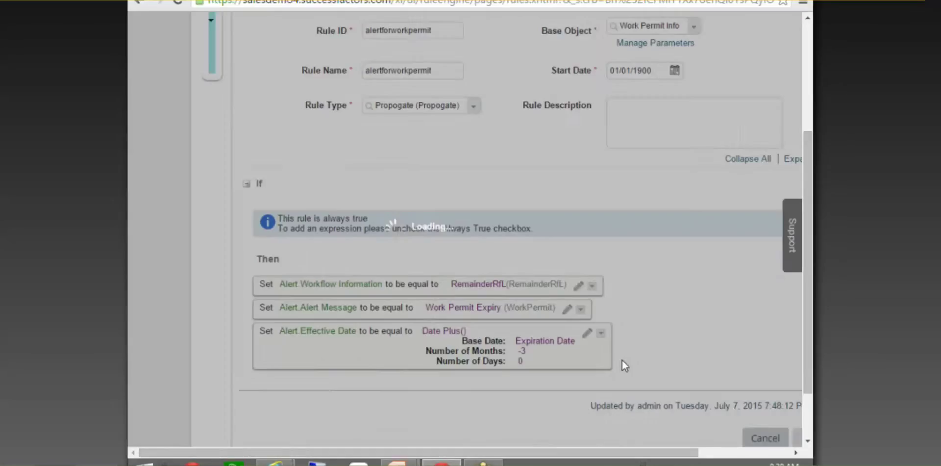
pyautogui.click(358, 198)
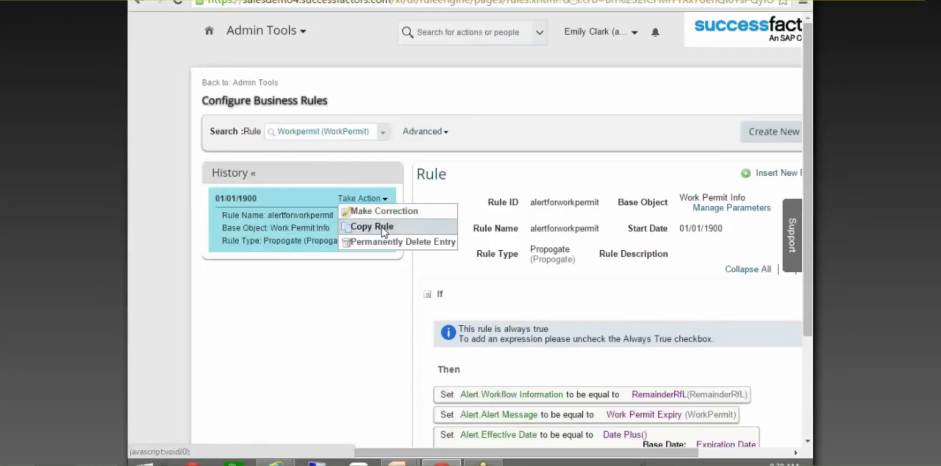
# Copy alertforworkpermit as a new rule with ID and name Workpermit60days
pyautogui.click(380, 226)
pyautogui.click(471, 214)
pyautogui.write('Alert')
pyautogui.press('BackSpace')
pyautogui.press('BackSpace')
pyautogui.press('BackSpace')
pyautogui.press('BackSpace')
pyautogui.write('W')
pyautogui.press('BackSpace')
pyautogui.press('BackSpace')
pyautogui.write('W')
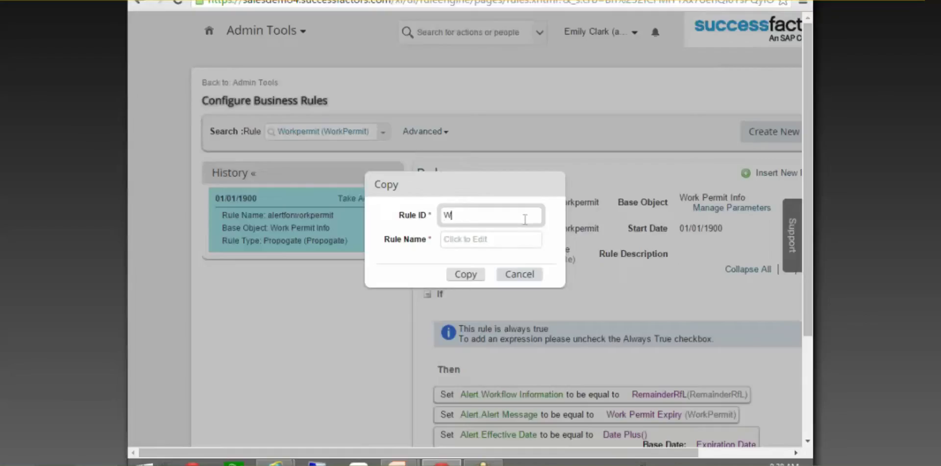
pyautogui.write('orkpermit60days')
pyautogui.hotkey('ctrl', 'a')
pyautogui.press('Tab')
pyautogui.hotkey('ctrl', 'v')
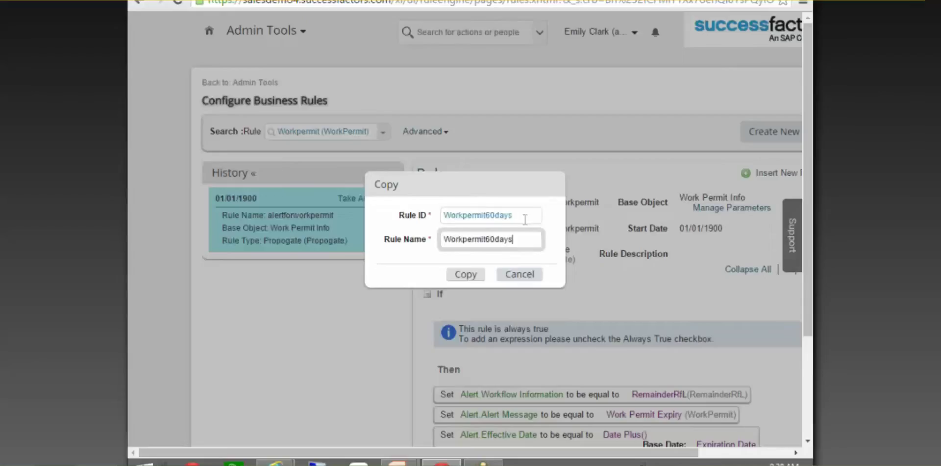
pyautogui.click(466, 275)
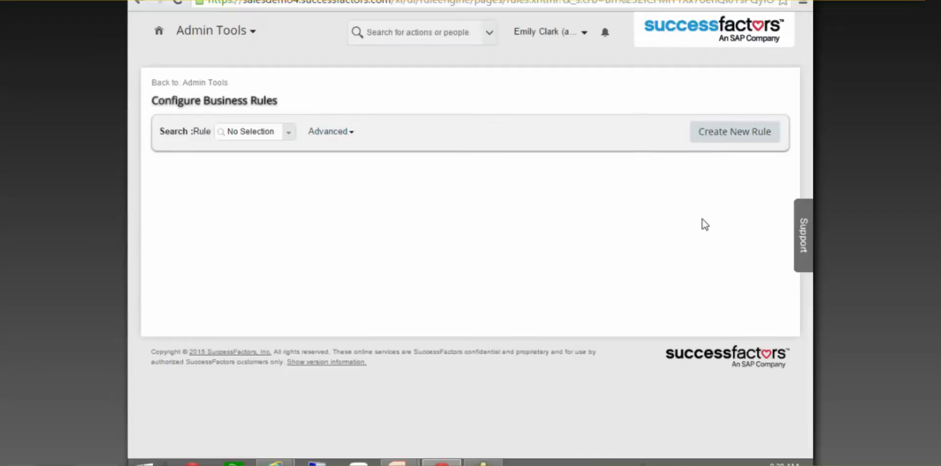
# Change the Alert.Effective Date offset's Number of Months from -3 to -2
pyautogui.scroll(-4, 566, 314)
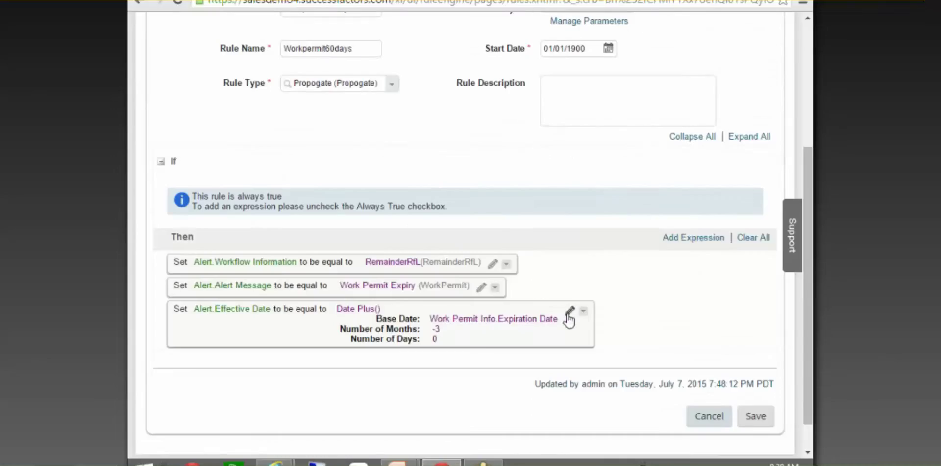
pyautogui.click(567, 313)
pyautogui.scroll(-2, 613, 351)
pyautogui.click(627, 309)
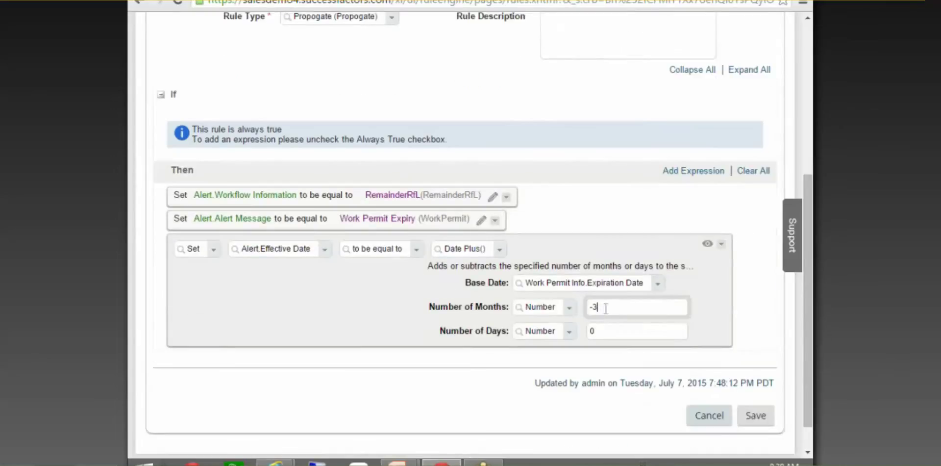
pyautogui.press('BackSpace')
pyautogui.write('2')
pyautogui.click(741, 320)
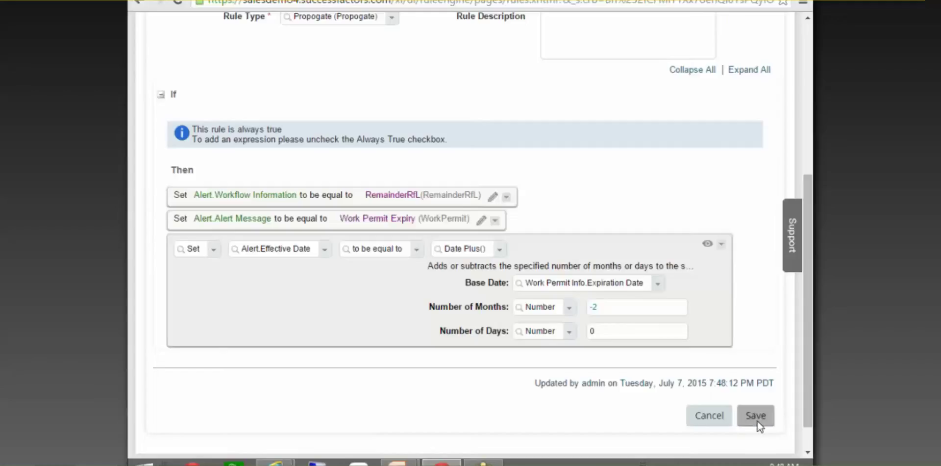
# Save Workpermit60days and look over the saved rule with its -2 month offset
pyautogui.click(757, 420)
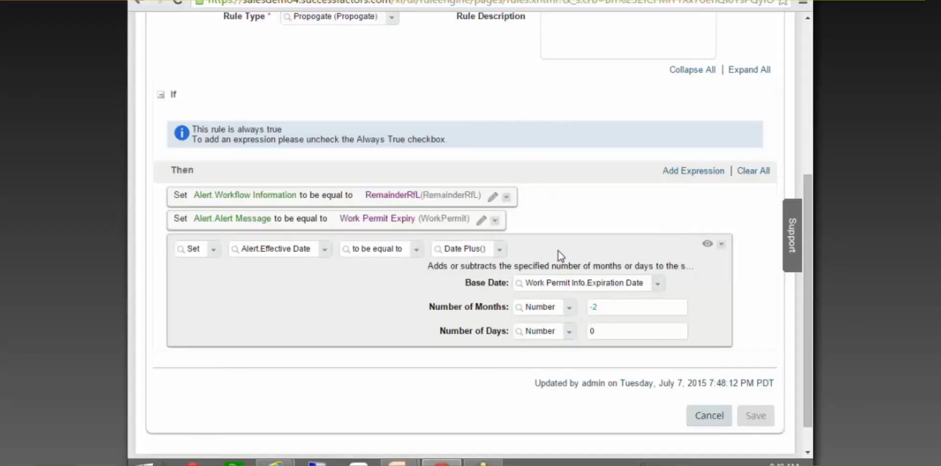
pyautogui.scroll(3, 329, 165)
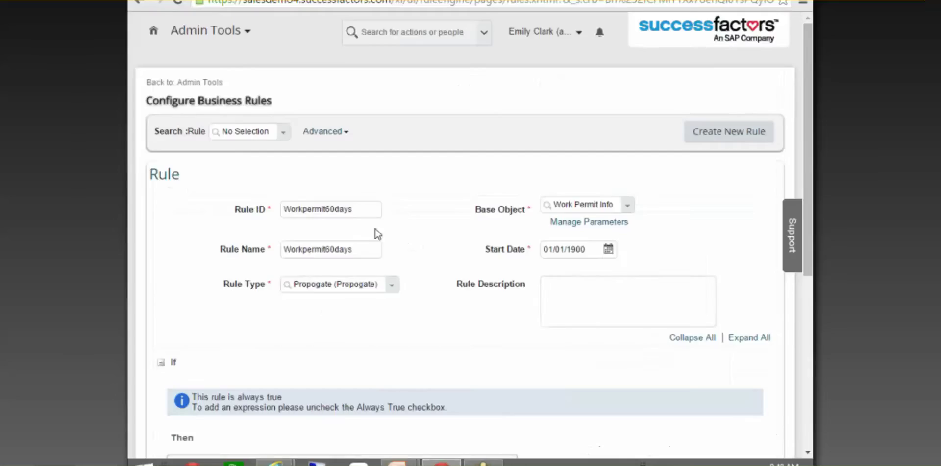
pyautogui.scroll(-2, 536, 300)
pyautogui.scroll(-3, 521, 422)
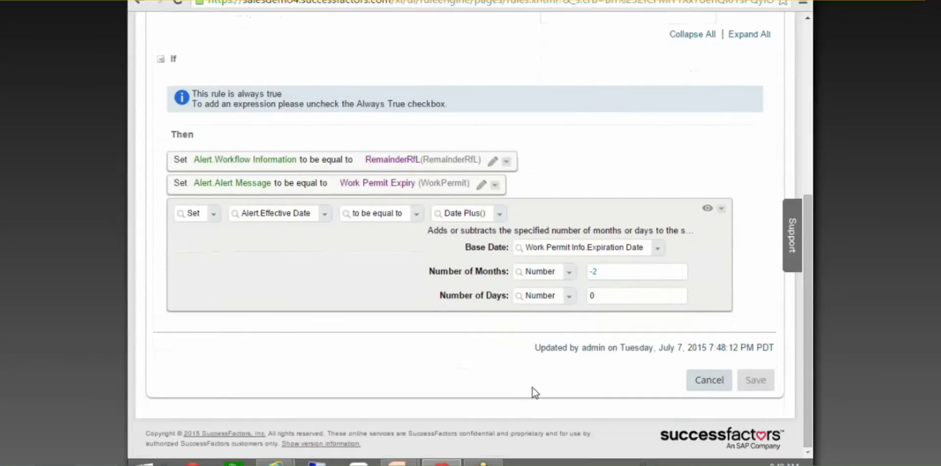
pyautogui.scroll(7, 539, 382)
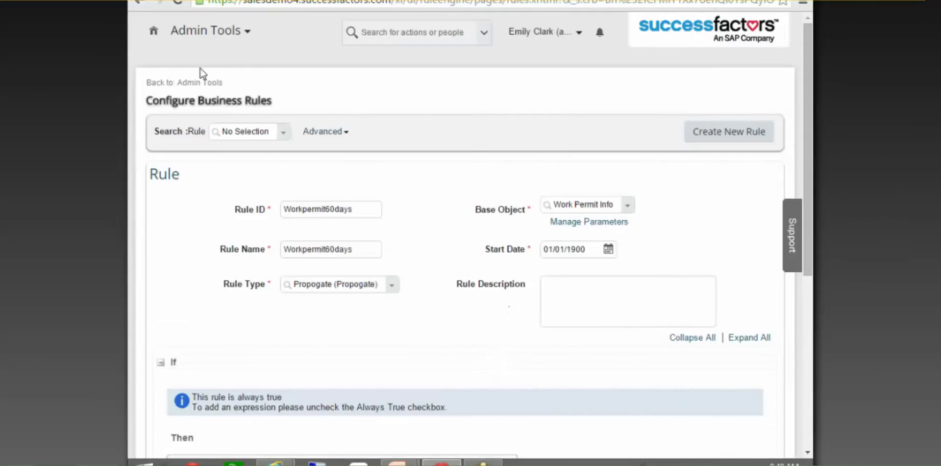
# Open Manage Data from Administration Tools and enter 'Alert' to find the AlertMessage type
pyautogui.click(212, 83)
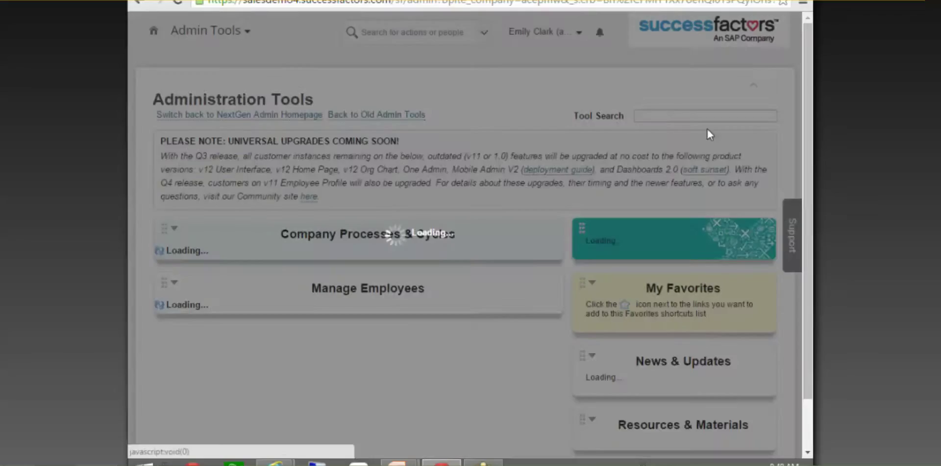
pyautogui.write('m')
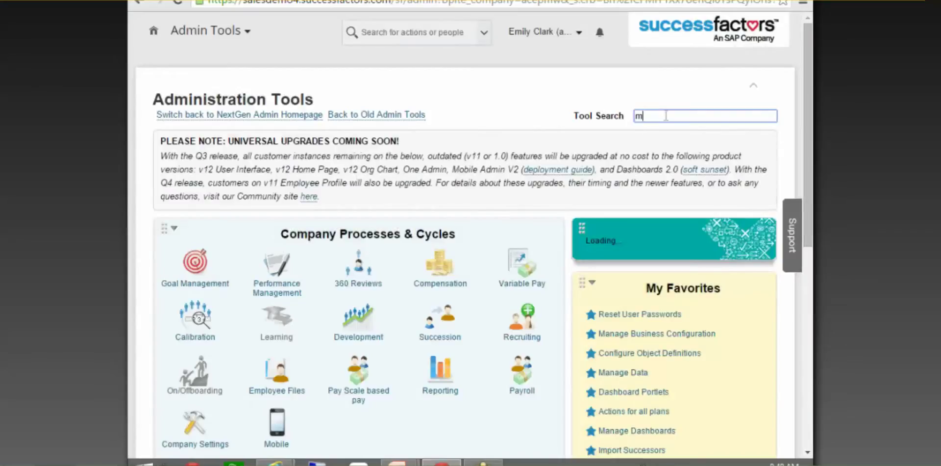
pyautogui.write('anage data')
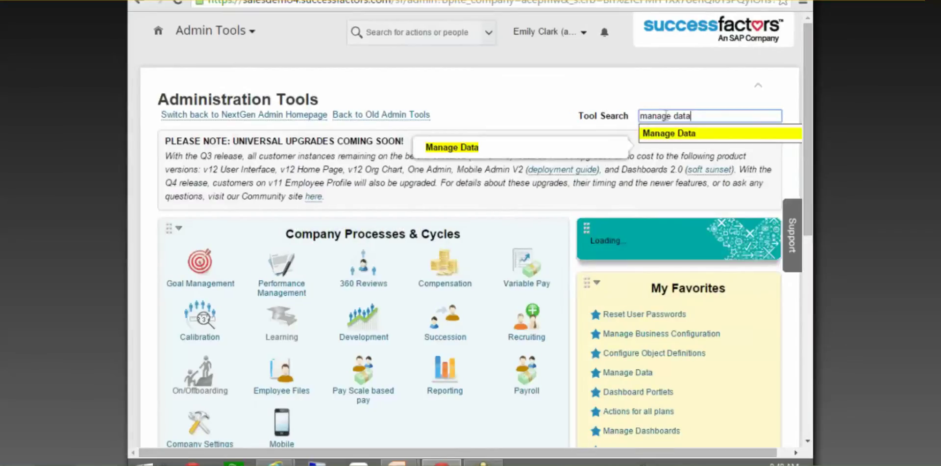
pyautogui.click(660, 132)
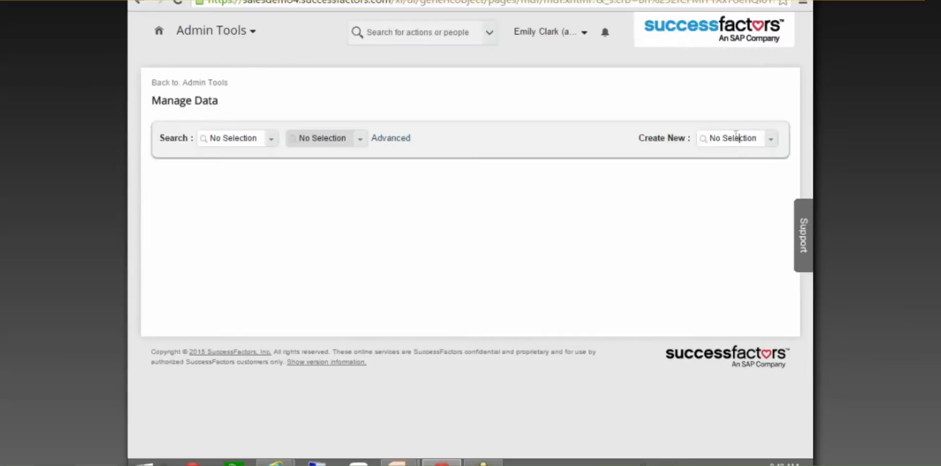
pyautogui.click(733, 139)
pyautogui.write('Alert')
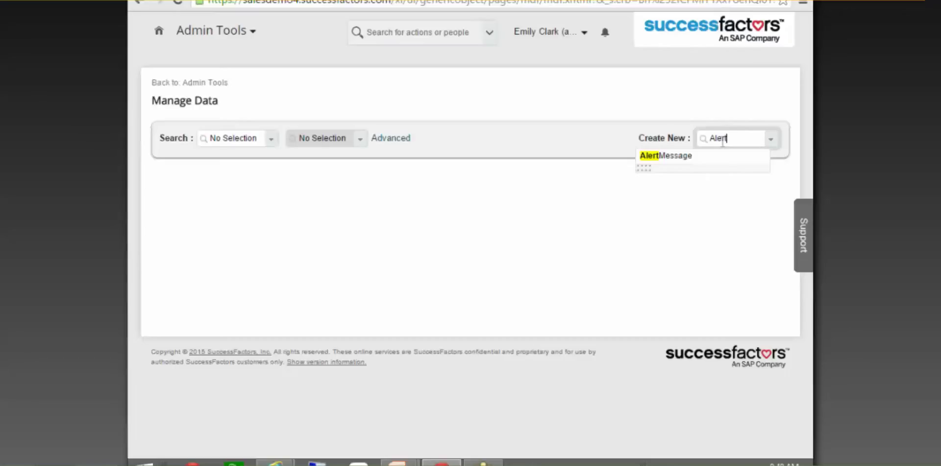
# Clear the 'Alert' entry and go back to Administration Tools
pyautogui.press('BackSpace')
pyautogui.press('BackSpace')
pyautogui.press('BackSpace')
pyautogui.press('BackSpace')
pyautogui.press('BackSpace')
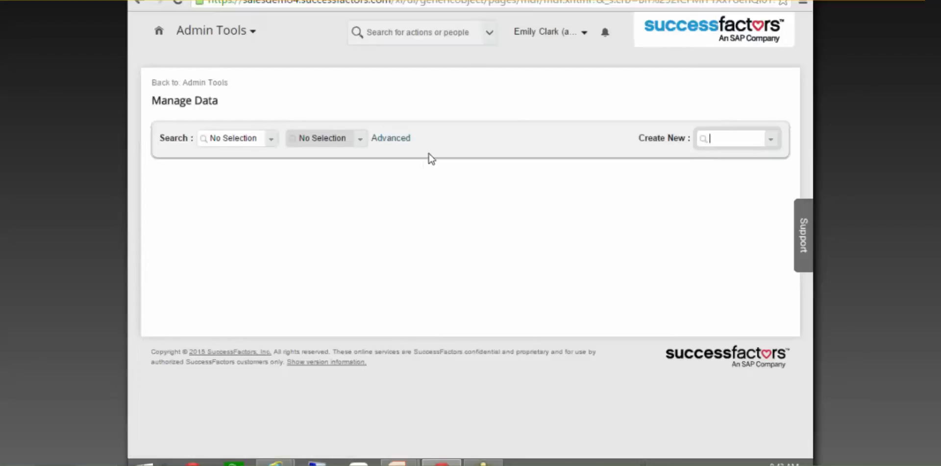
pyautogui.click(212, 85)
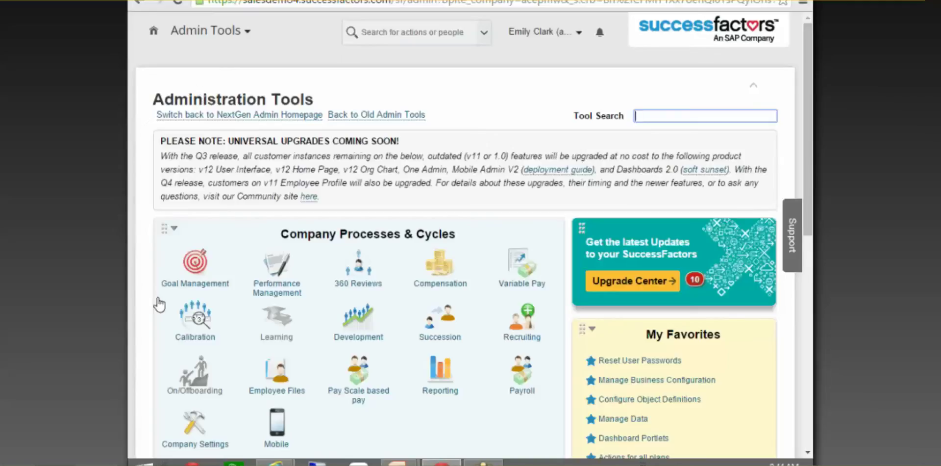
# Look through the daily Alerts job's details, then close the View Scheduled Job window
pyautogui.moveTo(275, 462)
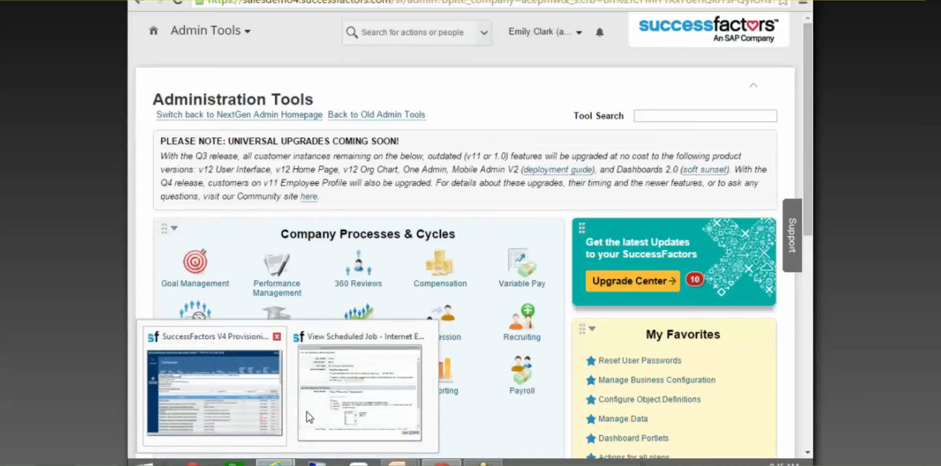
pyautogui.click(412, 353)
pyautogui.scroll(-3, 409, 271)
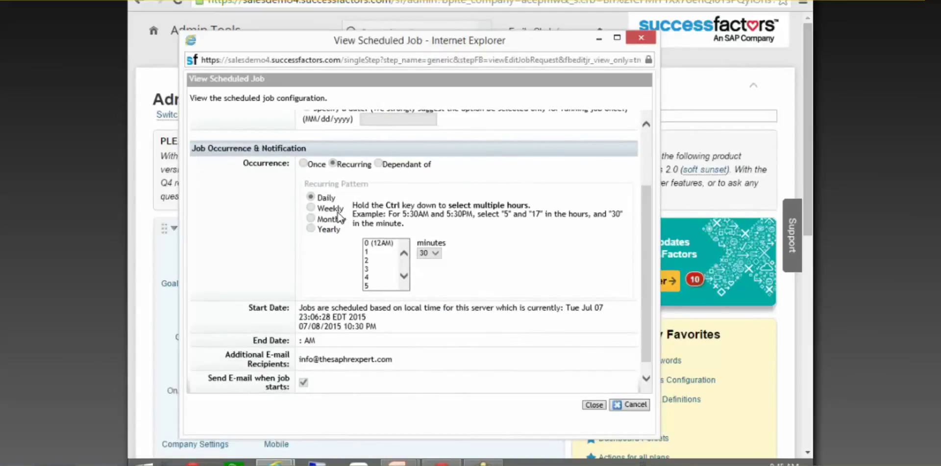
pyautogui.scroll(-1, 392, 211)
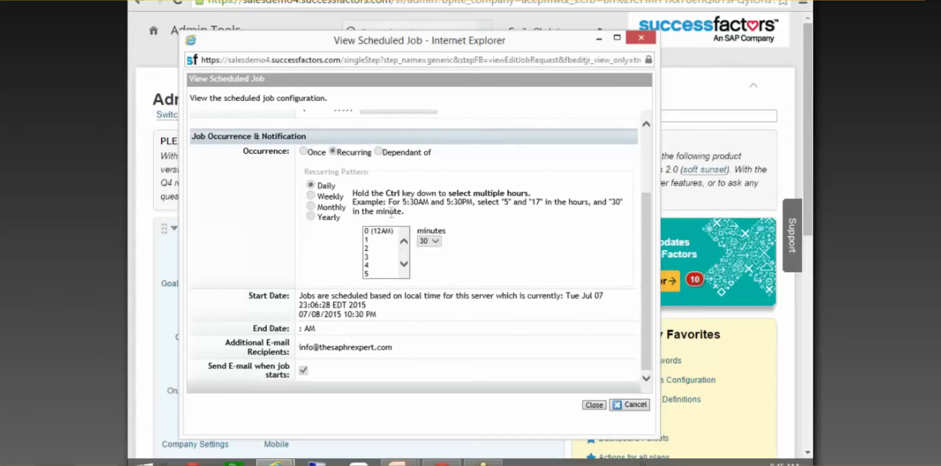
pyautogui.scroll(3, 395, 216)
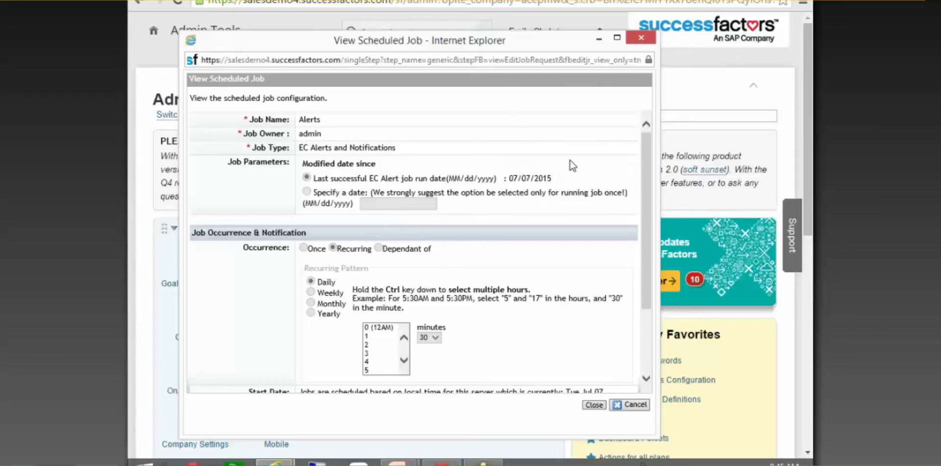
pyautogui.scroll(-3, 580, 165)
pyautogui.scroll(1, 580, 164)
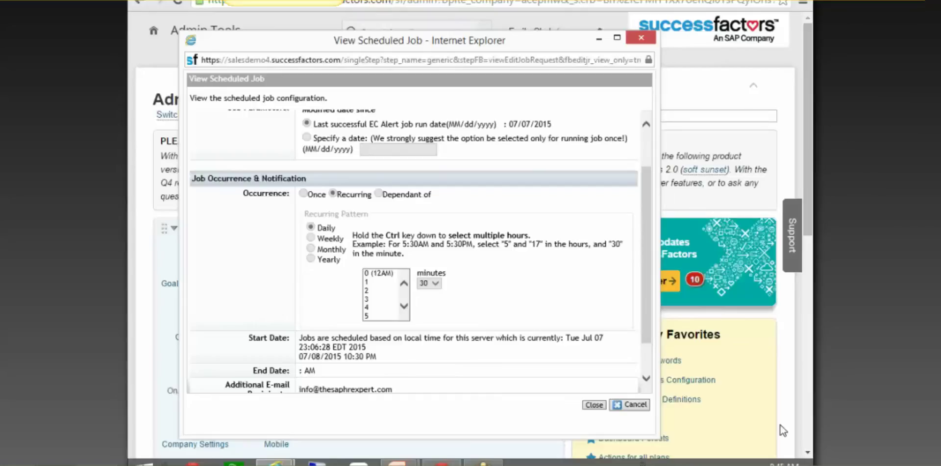
pyautogui.click(809, 200)
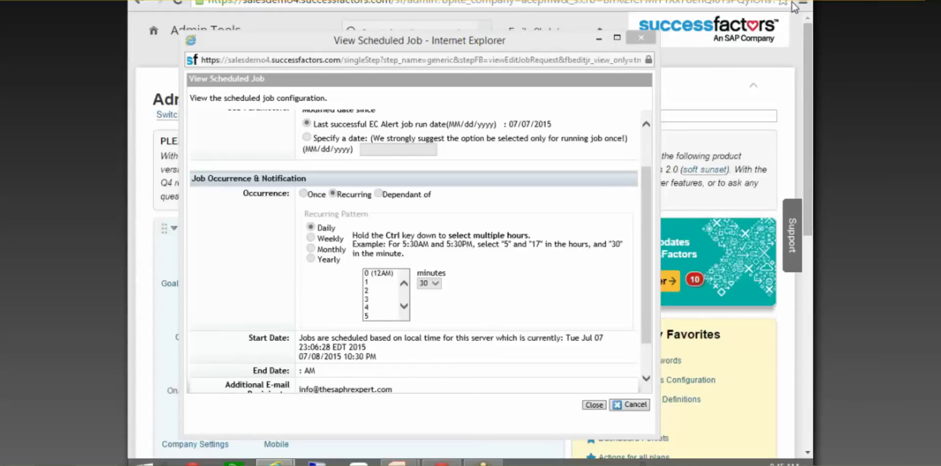
pyautogui.click(644, 163)
pyautogui.scroll(3, 646, 145)
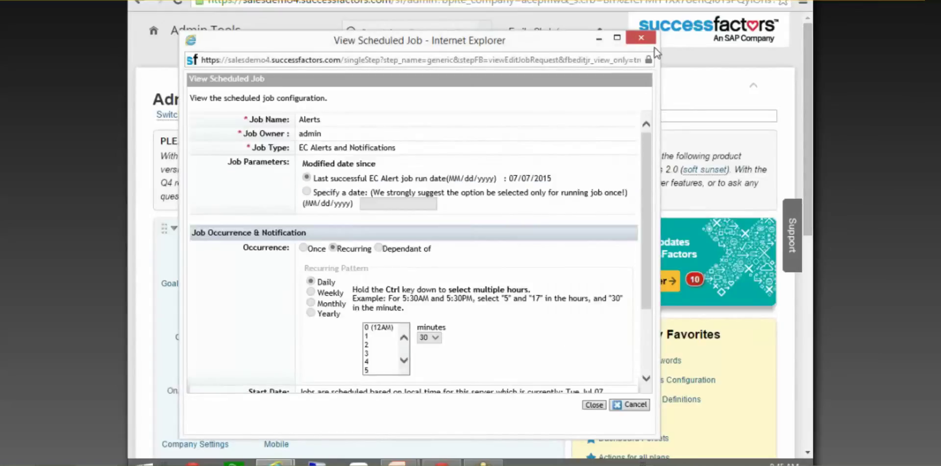
pyautogui.click(642, 38)
pyautogui.moveTo(441, 462)
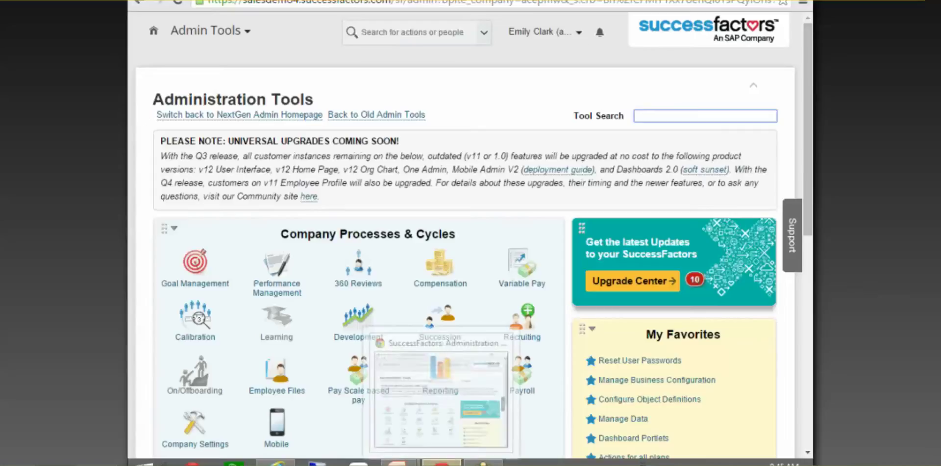
pyautogui.click(682, 114)
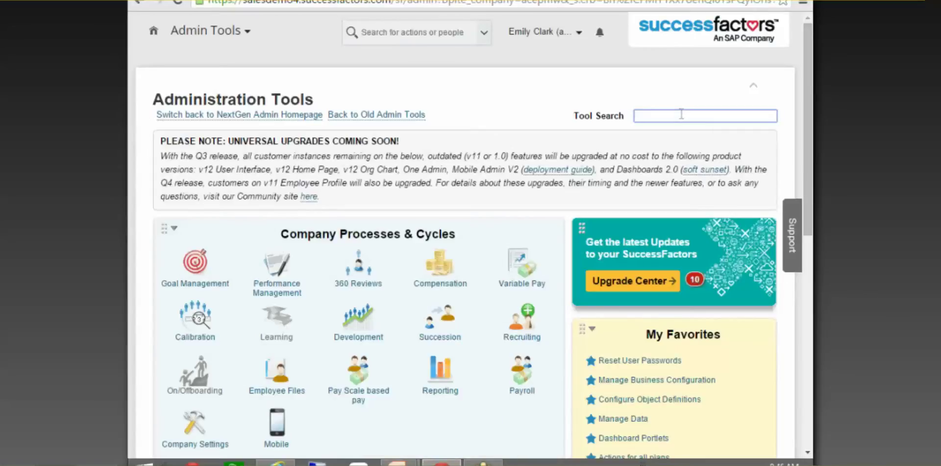
pyautogui.write('manage')
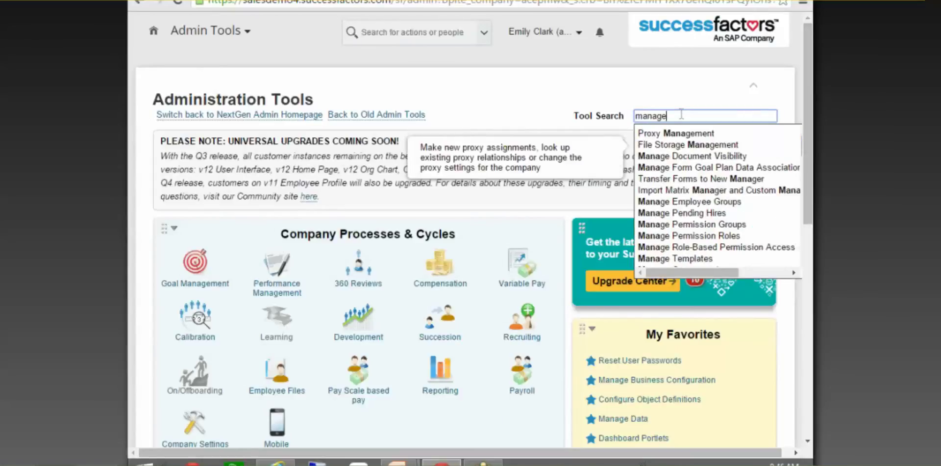
pyautogui.write(' data')
pyautogui.click(655, 130)
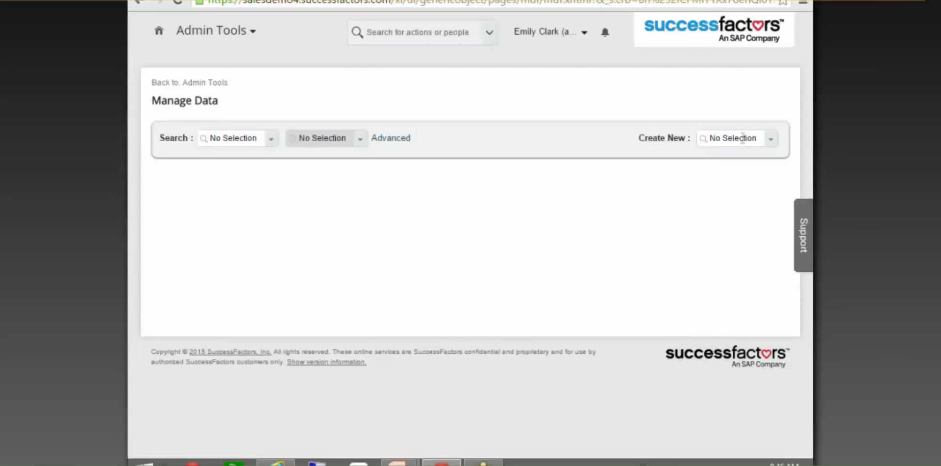
pyautogui.click(742, 138)
pyautogui.write('alert')
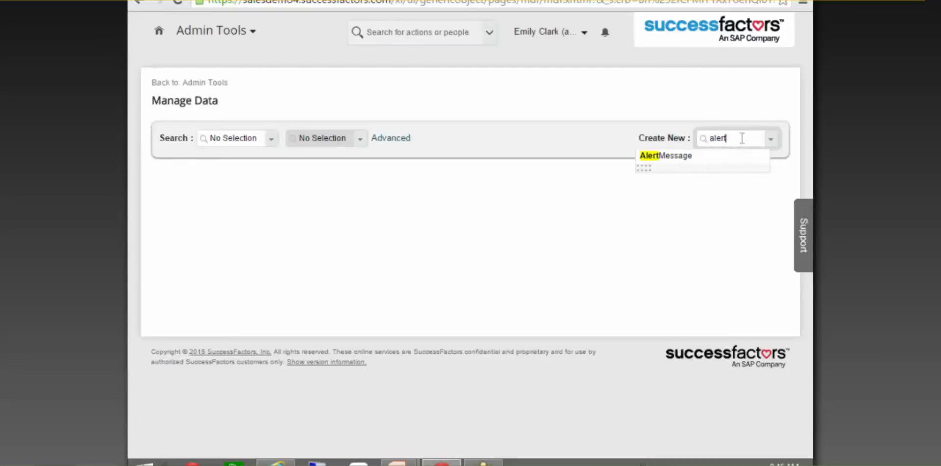
pyautogui.click(664, 156)
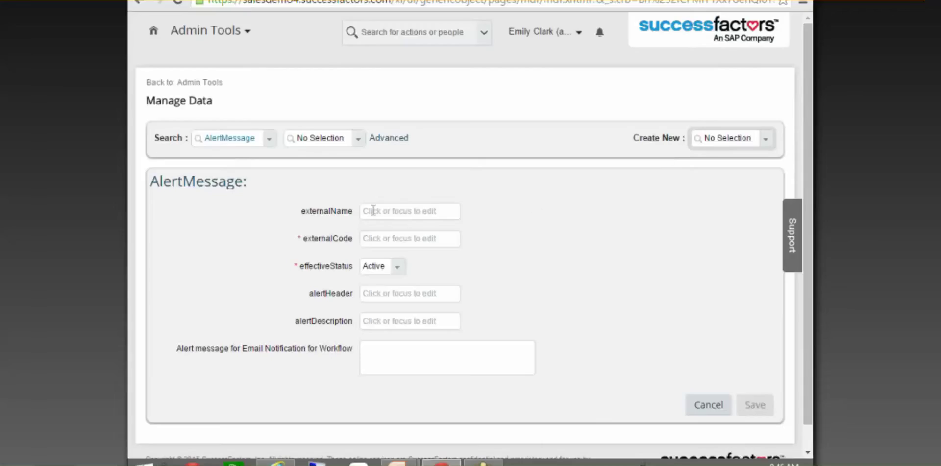
pyautogui.click(375, 211)
pyautogui.click(415, 241)
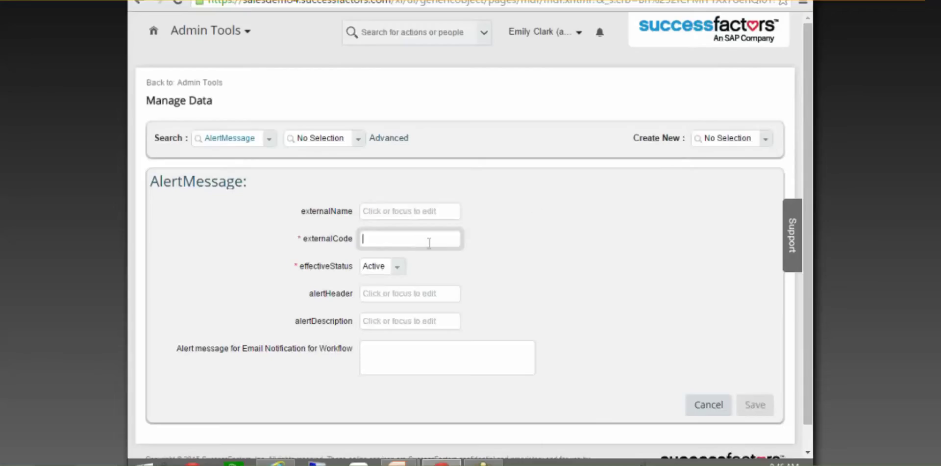
pyautogui.click(418, 293)
pyautogui.click(422, 322)
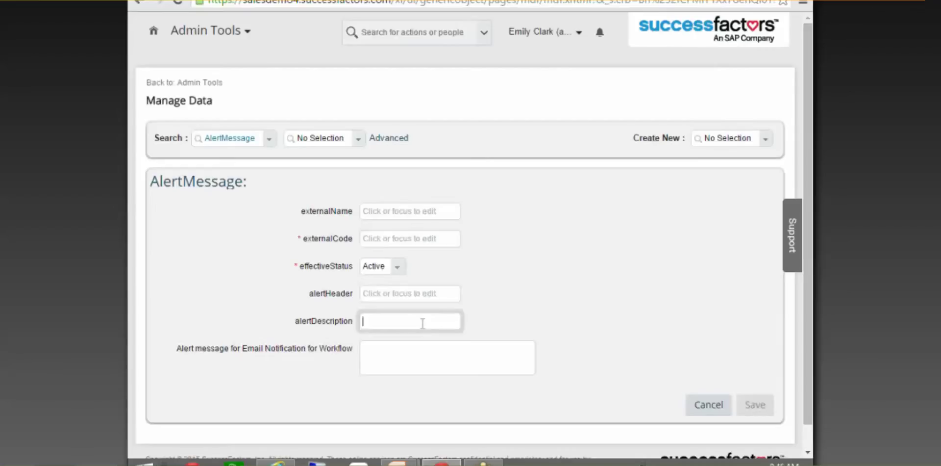
pyautogui.click(457, 356)
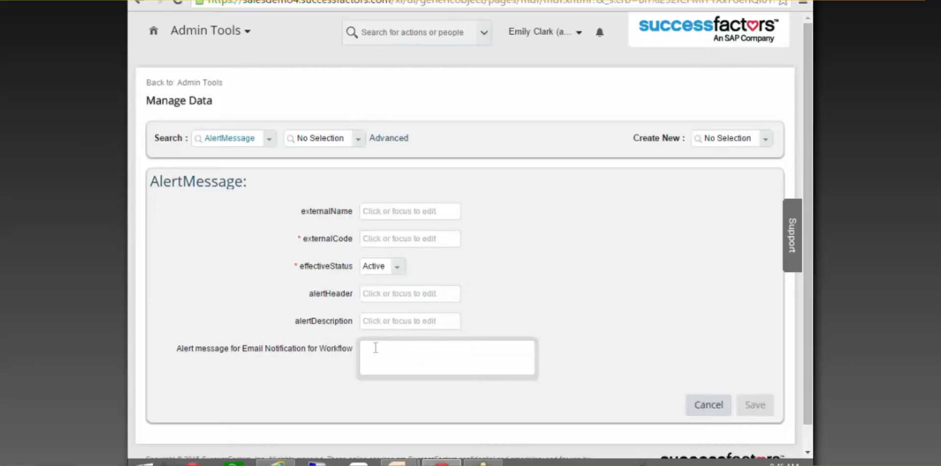
pyautogui.click(720, 403)
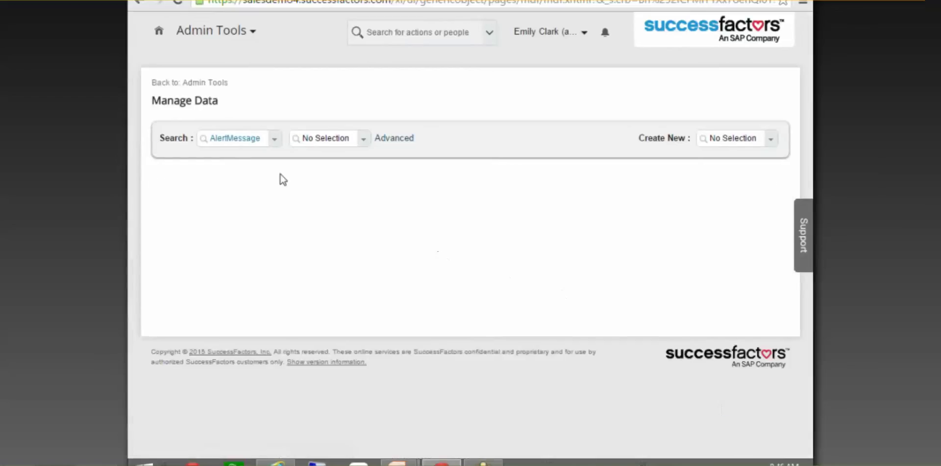
pyautogui.click(215, 83)
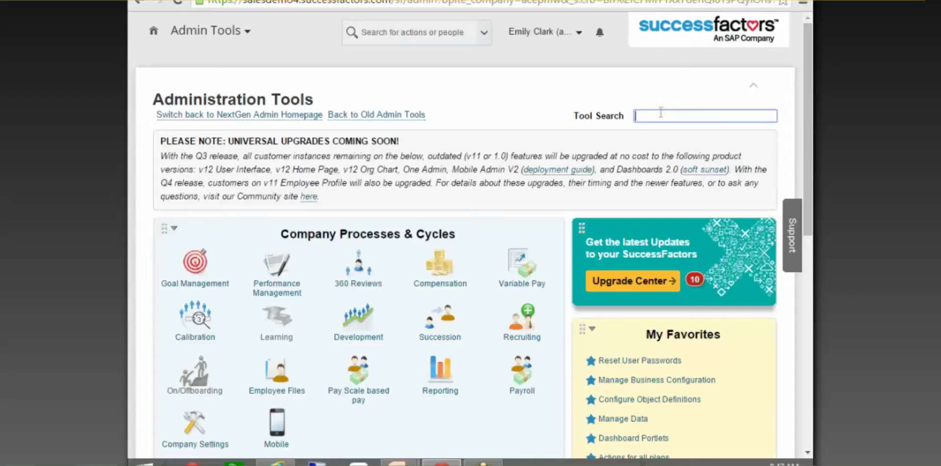
# Open Manage Data, list its object types, then return to Administration Tools
pyautogui.write('manage data')
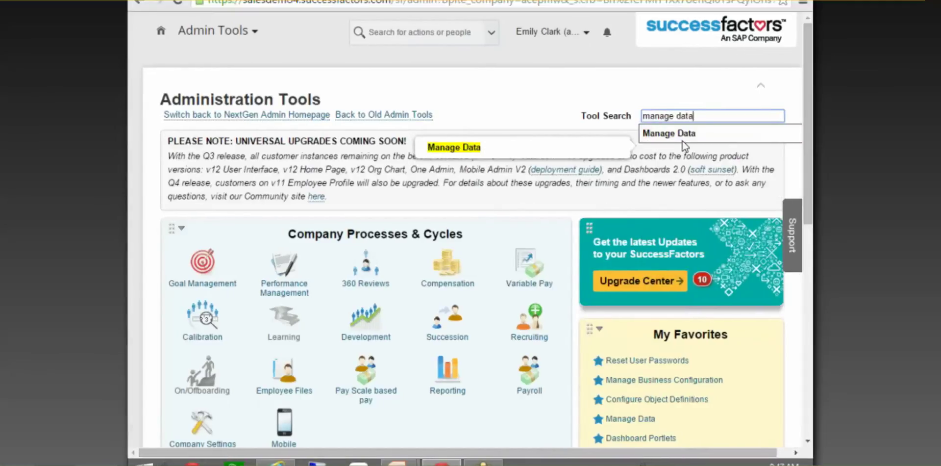
pyautogui.click(684, 131)
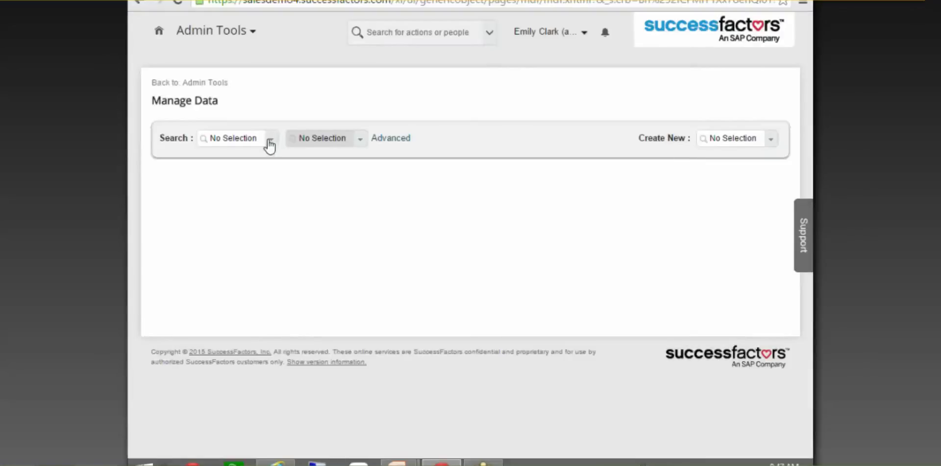
pyautogui.click(269, 142)
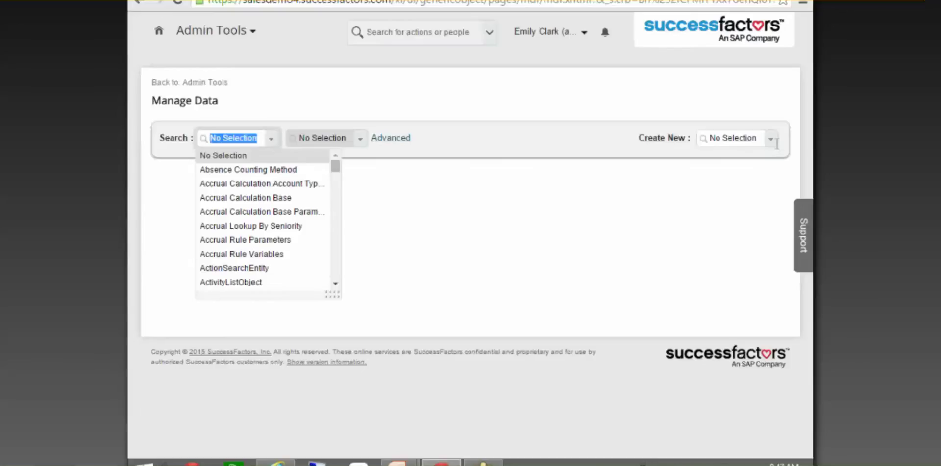
pyautogui.click(219, 83)
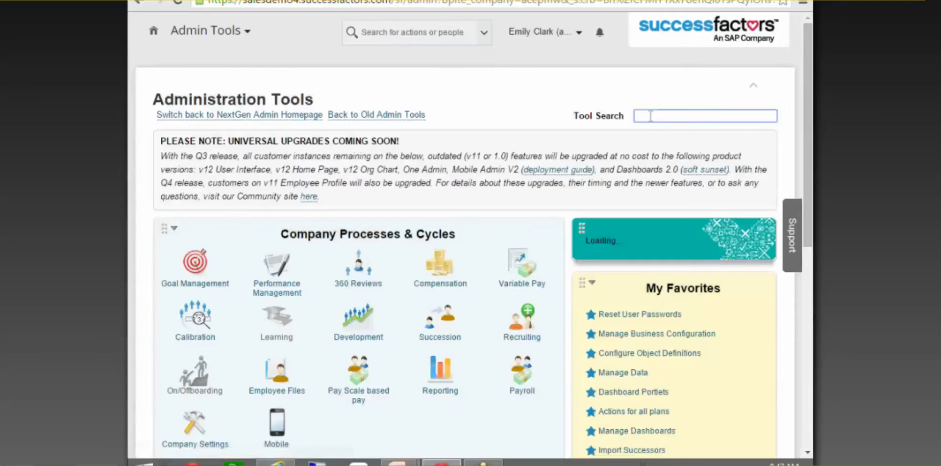
# Find and load the Workpermit60days rule in Configure Business Rules
pyautogui.click(650, 116)
pyautogui.write('busin')
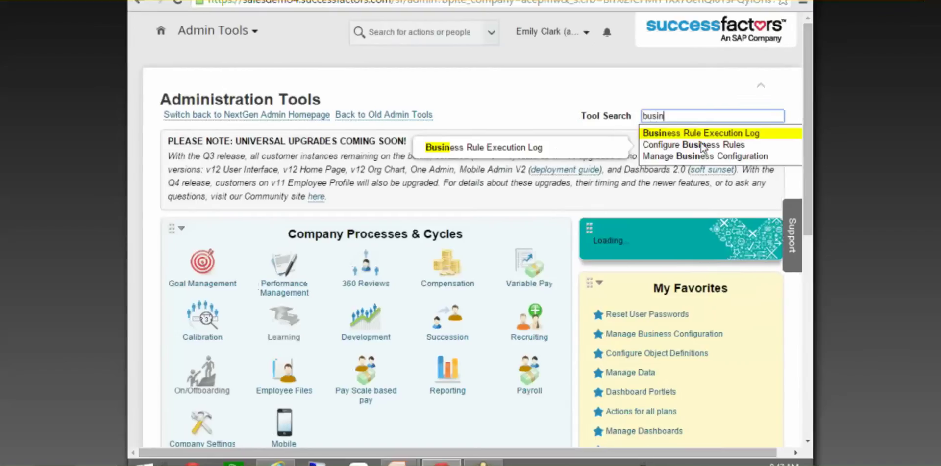
pyautogui.click(702, 145)
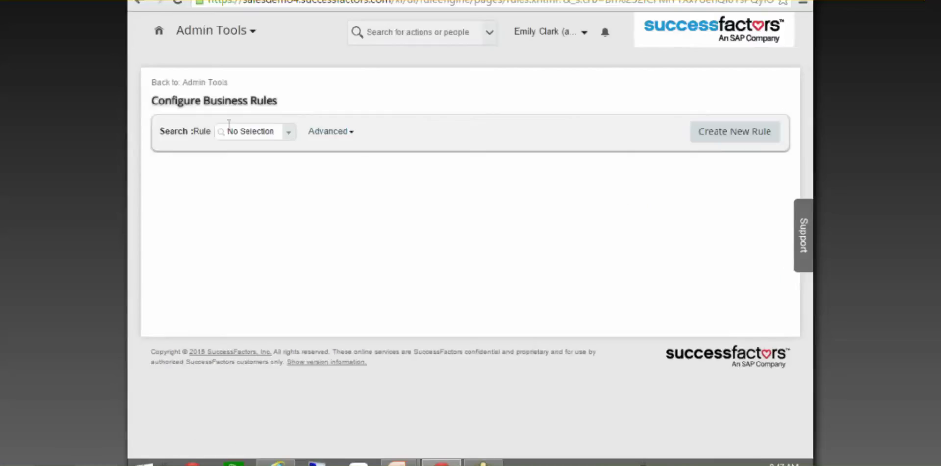
pyautogui.click(241, 132)
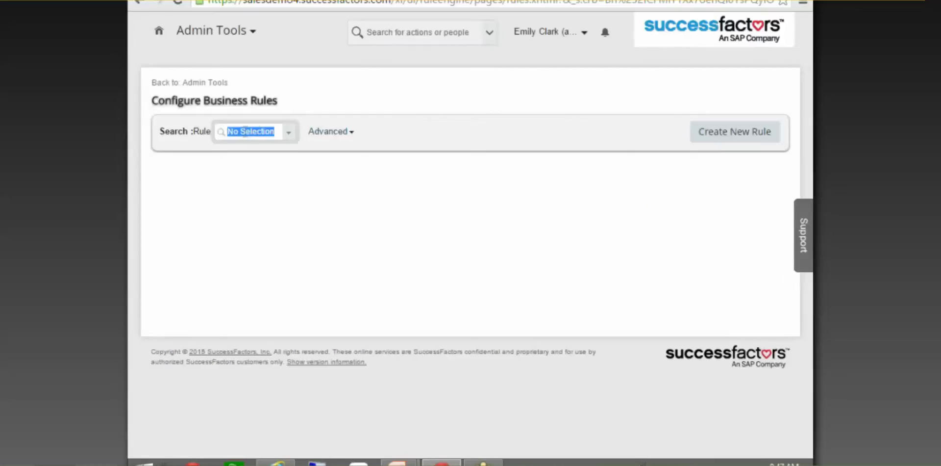
pyautogui.write('permit60days')
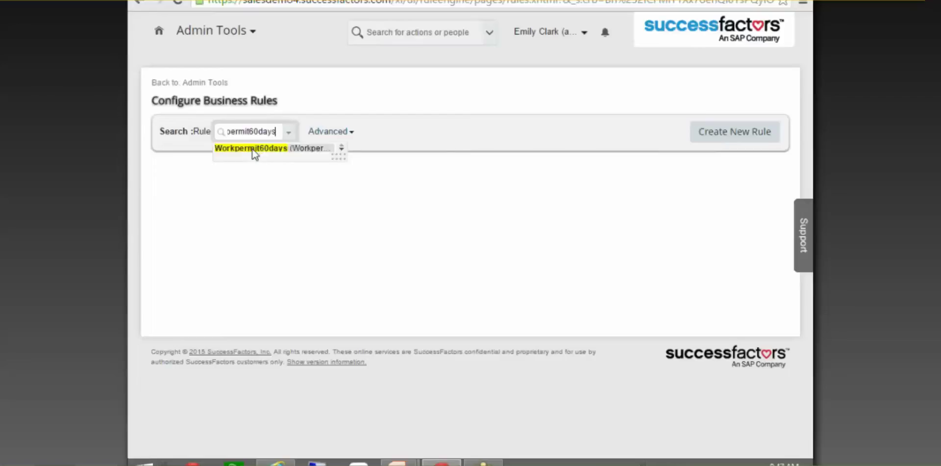
pyautogui.click(253, 149)
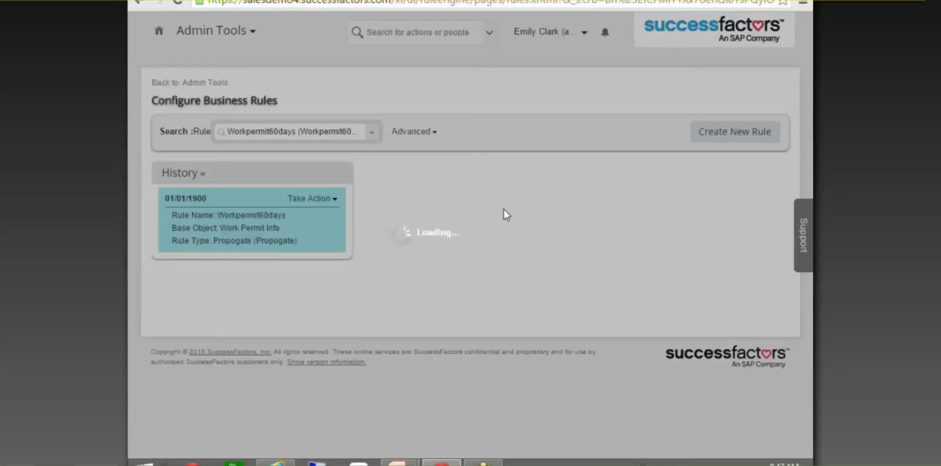
pyautogui.click(338, 201)
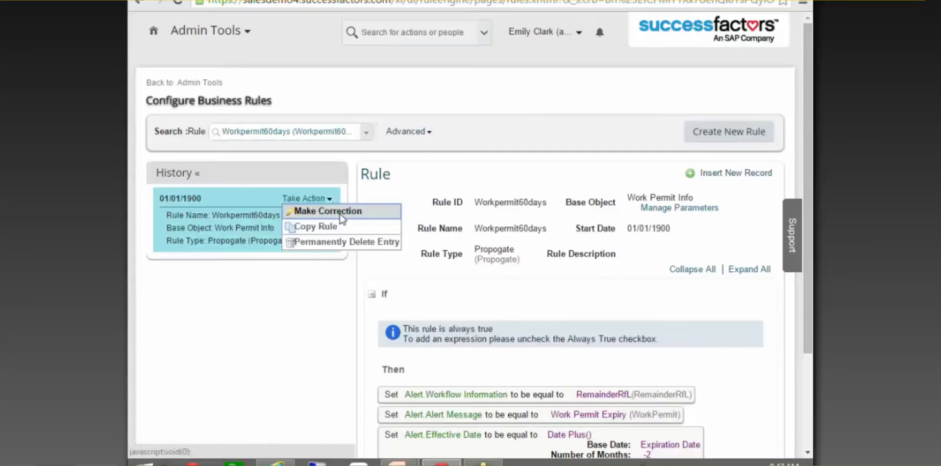
# Make a correction to Workpermit60days, adding a fourth action expression of type Set
pyautogui.click(316, 210)
pyautogui.scroll(-5, 734, 201)
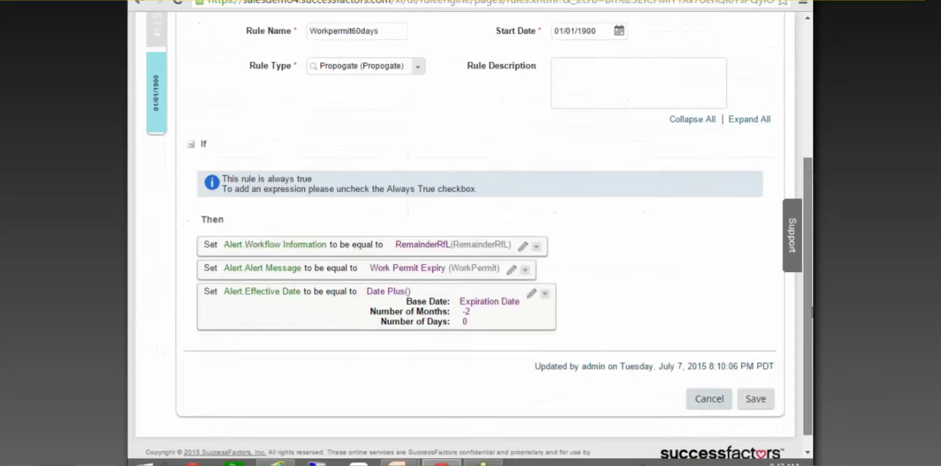
pyautogui.click(699, 216)
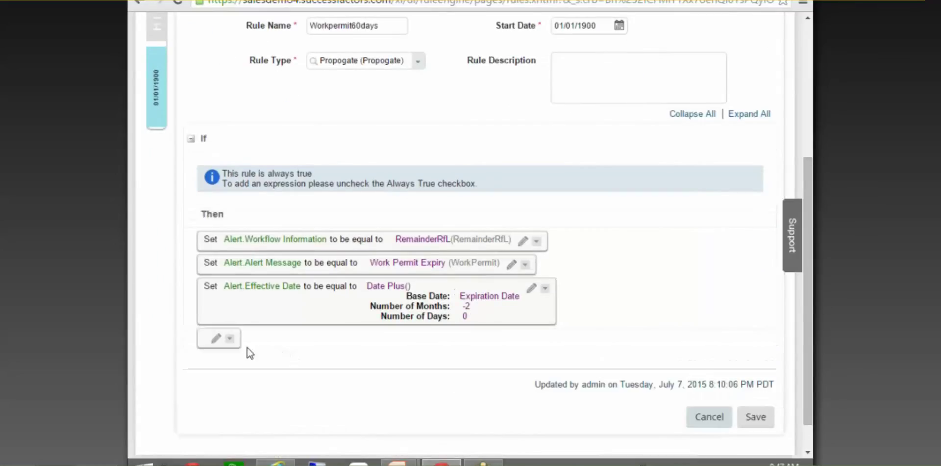
pyautogui.click(214, 339)
pyautogui.click(301, 344)
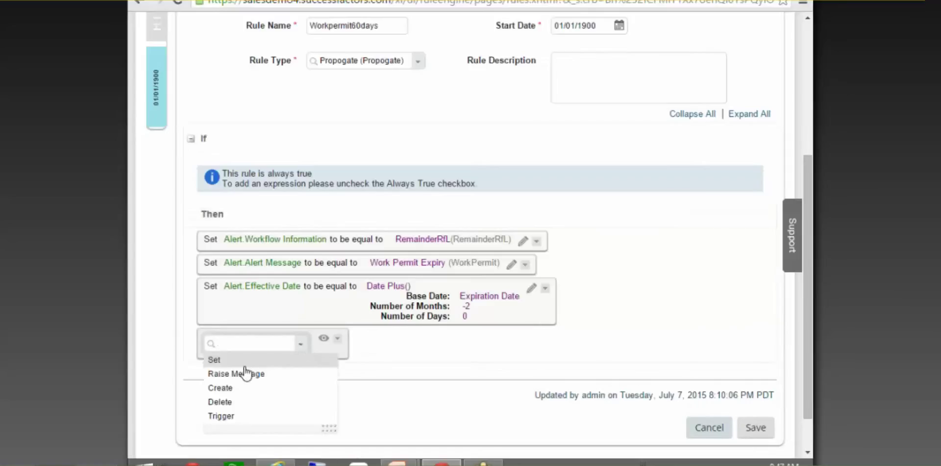
pyautogui.click(226, 416)
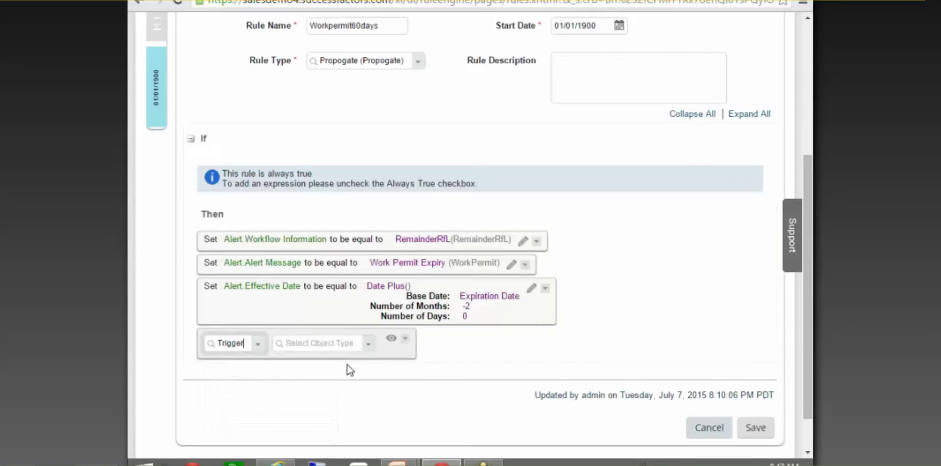
pyautogui.click(368, 344)
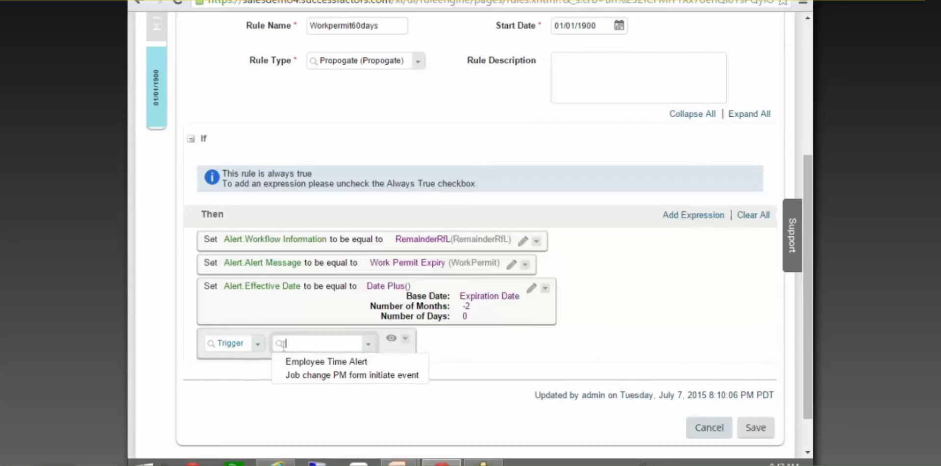
pyautogui.click(258, 343)
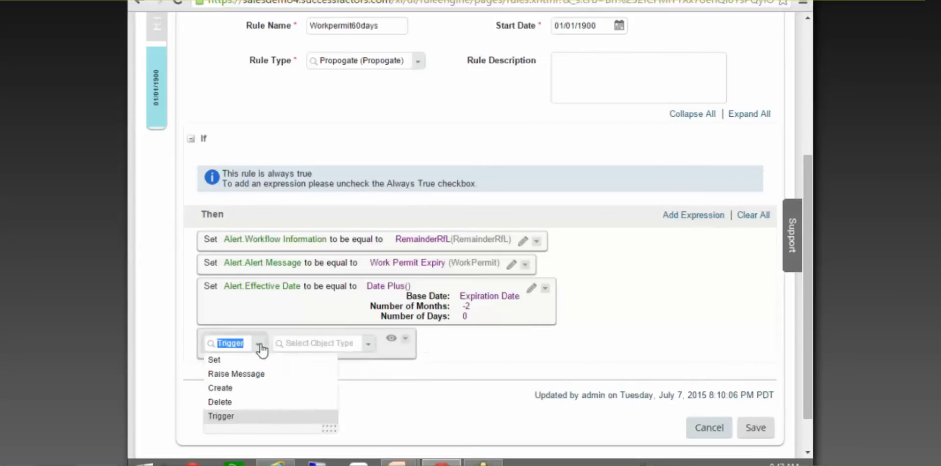
pyautogui.click(236, 356)
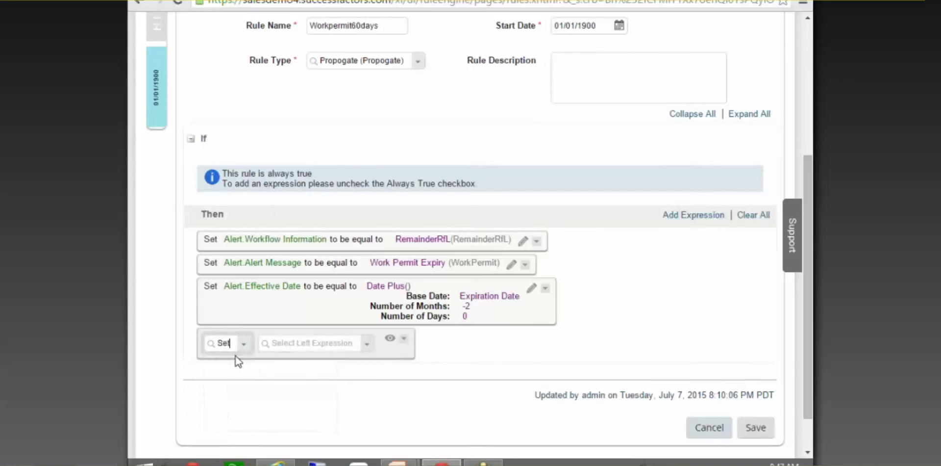
pyautogui.click(365, 347)
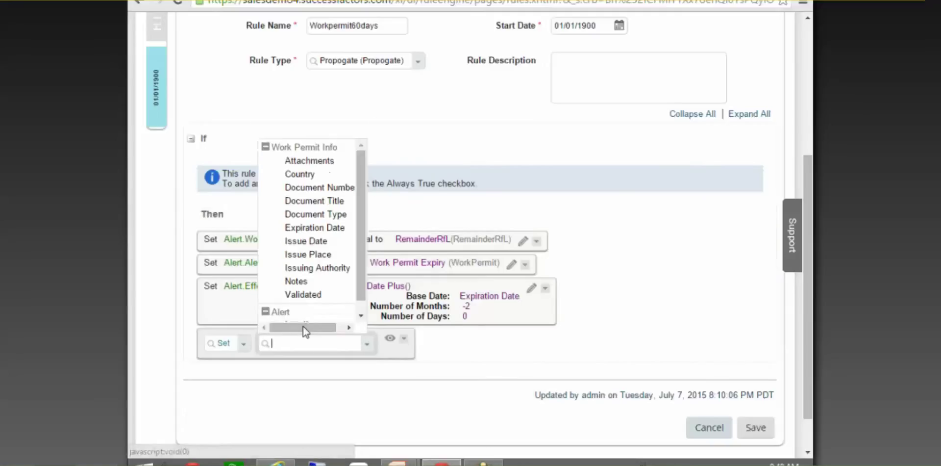
# Delete the empty fourth Set action row, leaving Workpermit60days with its three original Then actions
pyautogui.click(303, 326)
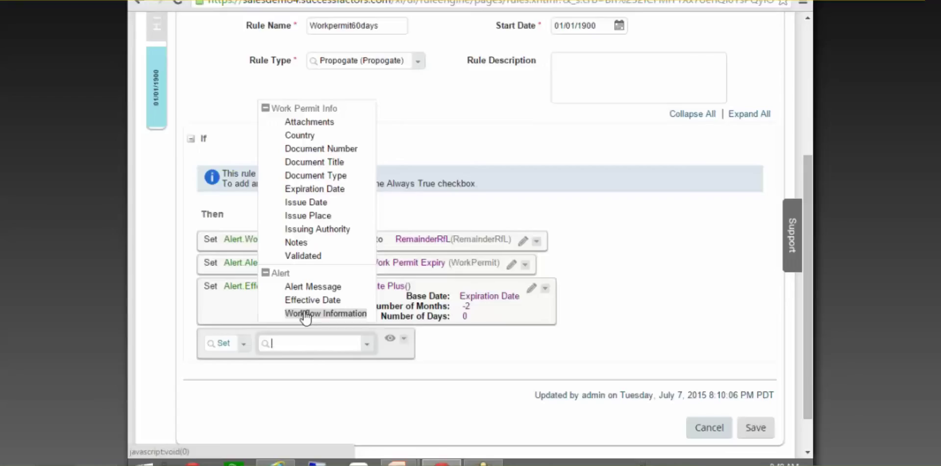
pyautogui.click(403, 338)
pyautogui.click(419, 440)
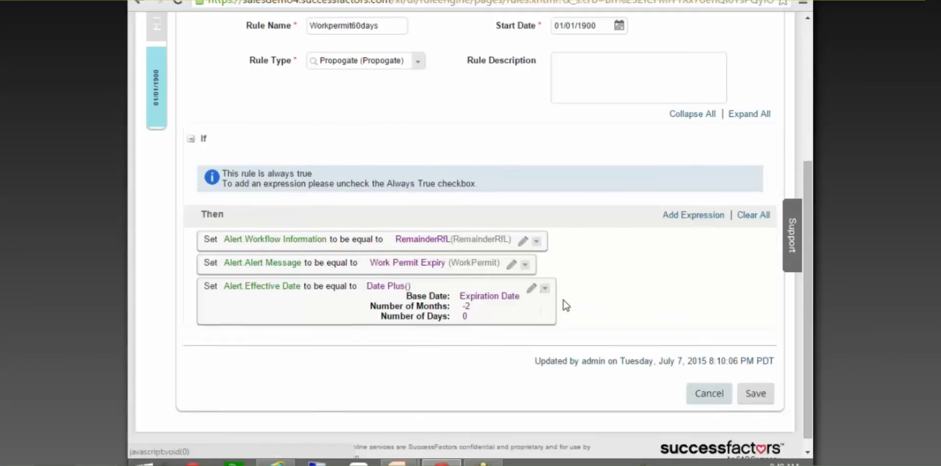
pyautogui.scroll(-1, 514, 424)
# Open the Alerts scheduled job in Provisioning and review its daily EC Alerts and Notifications settings
pyautogui.click(275, 462)
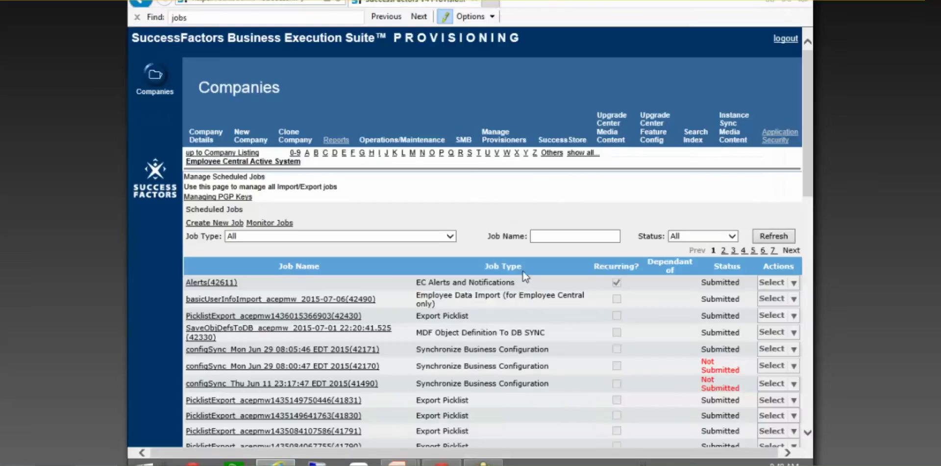
pyautogui.click(212, 283)
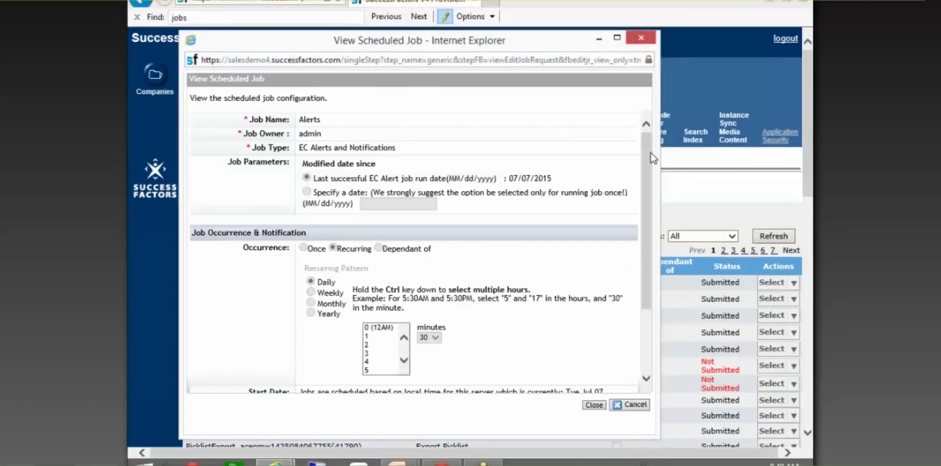
pyautogui.scroll(-3, 646, 163)
pyautogui.scroll(2, 636, 175)
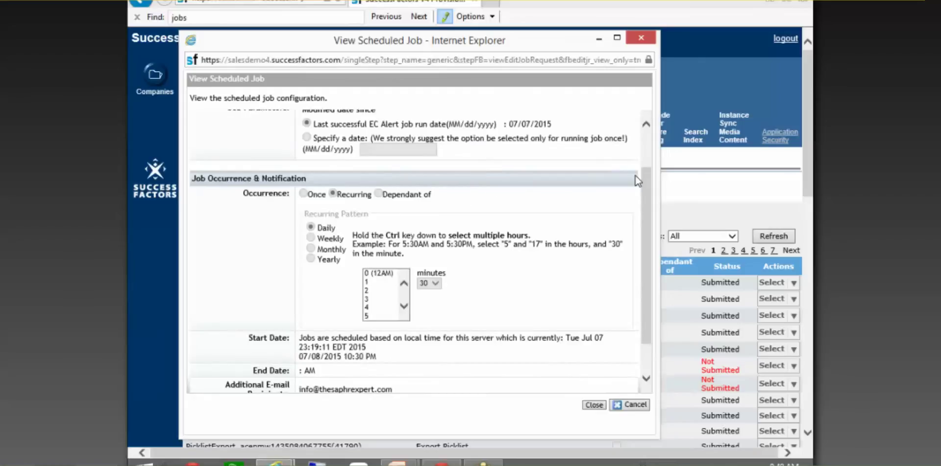
pyautogui.scroll(1, 635, 175)
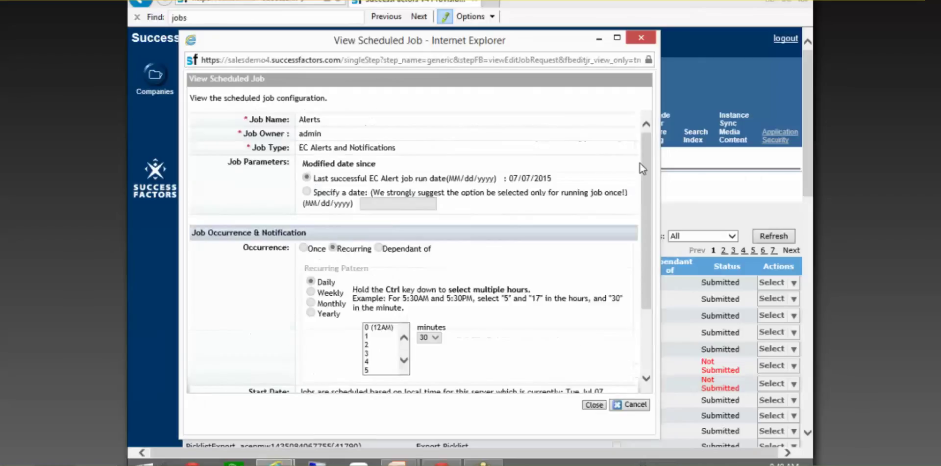
pyautogui.scroll(-2, 640, 173)
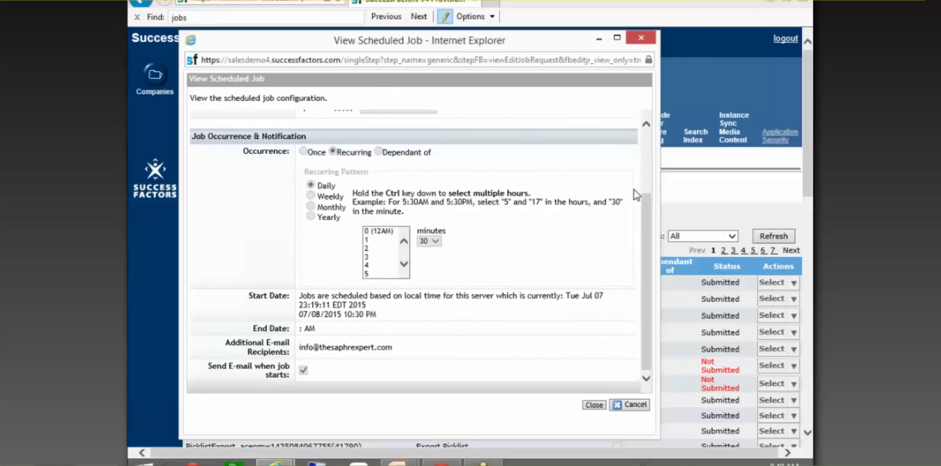
pyautogui.scroll(2, 636, 195)
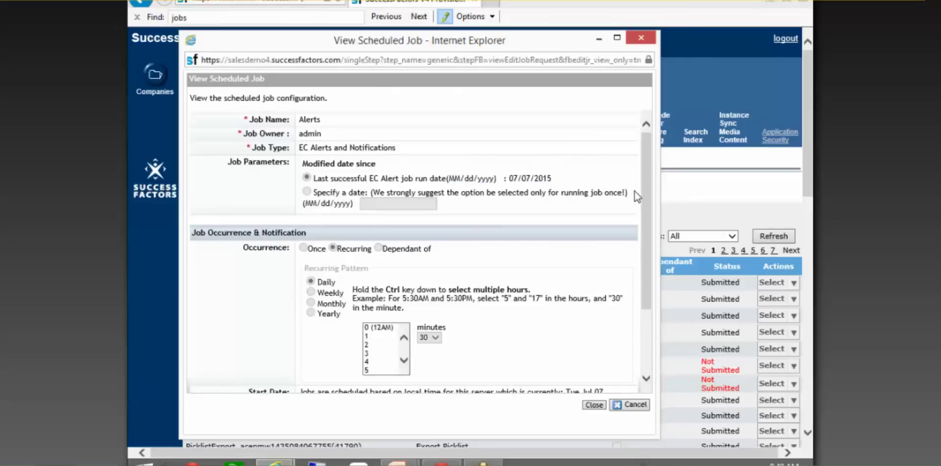
pyautogui.scroll(-2, 636, 194)
pyautogui.scroll(3, 634, 192)
pyautogui.scroll(-3, 649, 167)
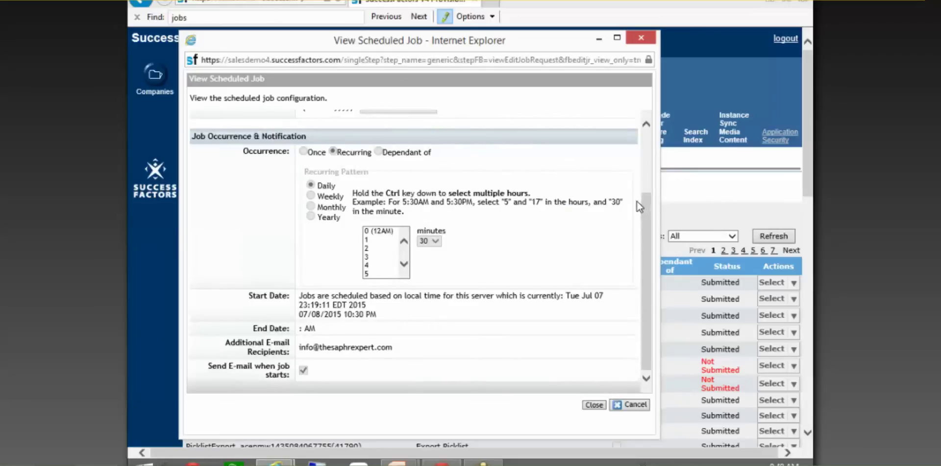
pyautogui.scroll(3, 638, 197)
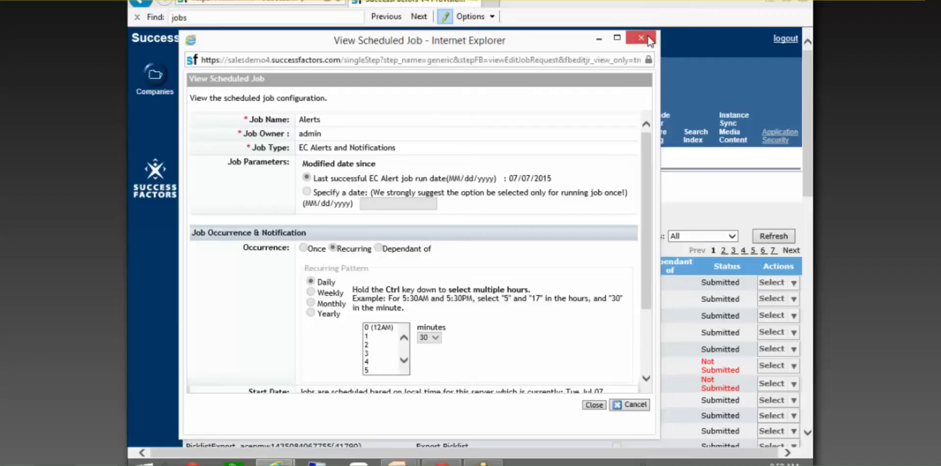
# Close the job details and review the Workpermit60days rule's condition and three Set actions
pyautogui.click(646, 38)
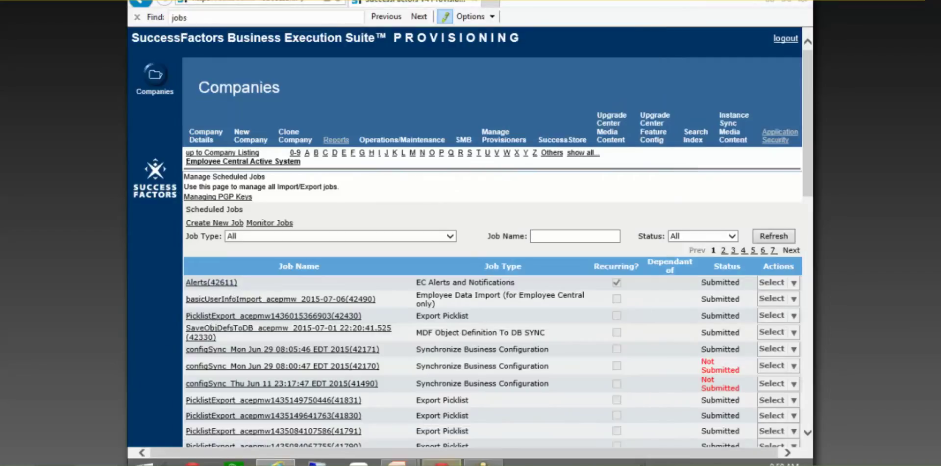
pyautogui.moveTo(441, 462)
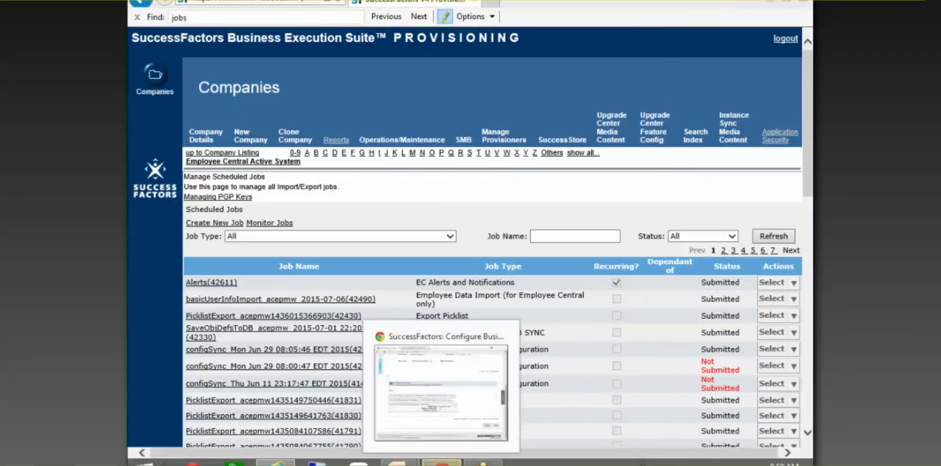
pyautogui.click(441, 387)
pyautogui.scroll(3, 568, 269)
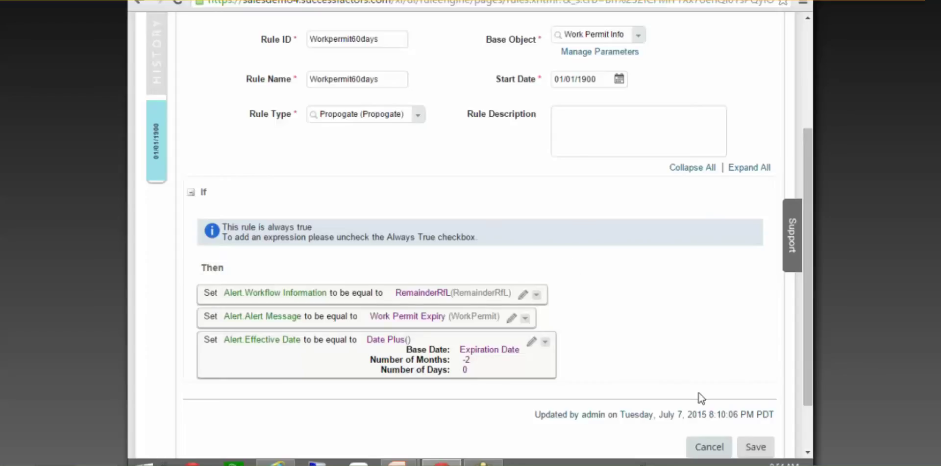
pyautogui.scroll(-2, 710, 387)
# Cancel the Workpermit60days edit without saving and go back to Admin Tools
pyautogui.click(713, 380)
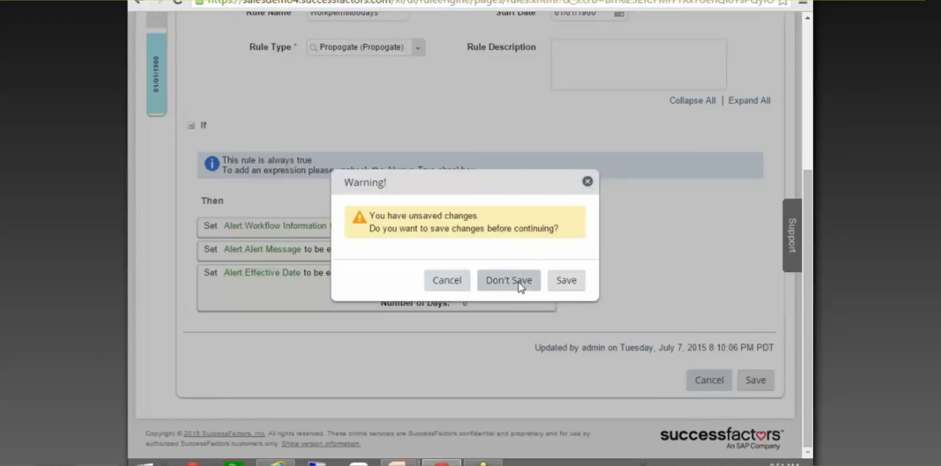
pyautogui.click(518, 282)
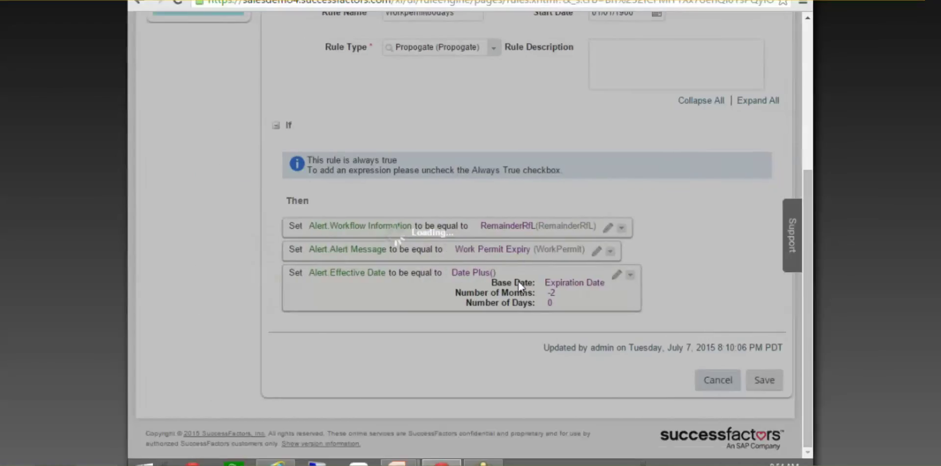
pyautogui.scroll(3, 538, 205)
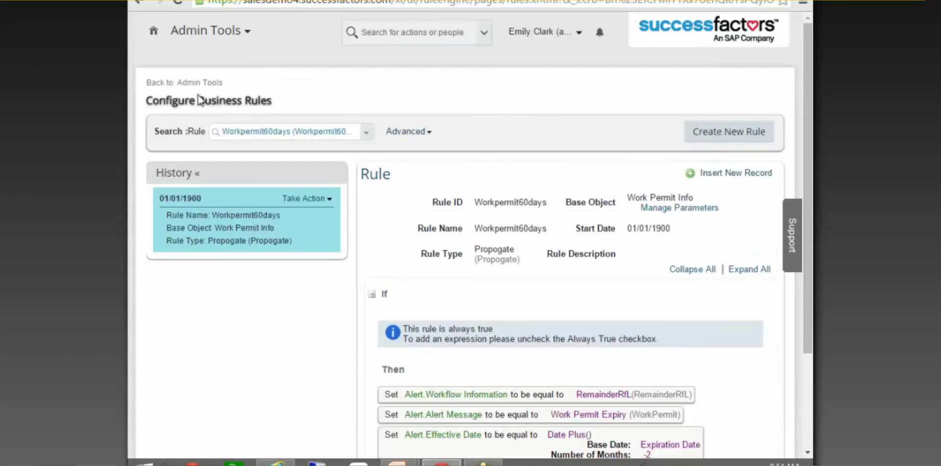
pyautogui.click(185, 82)
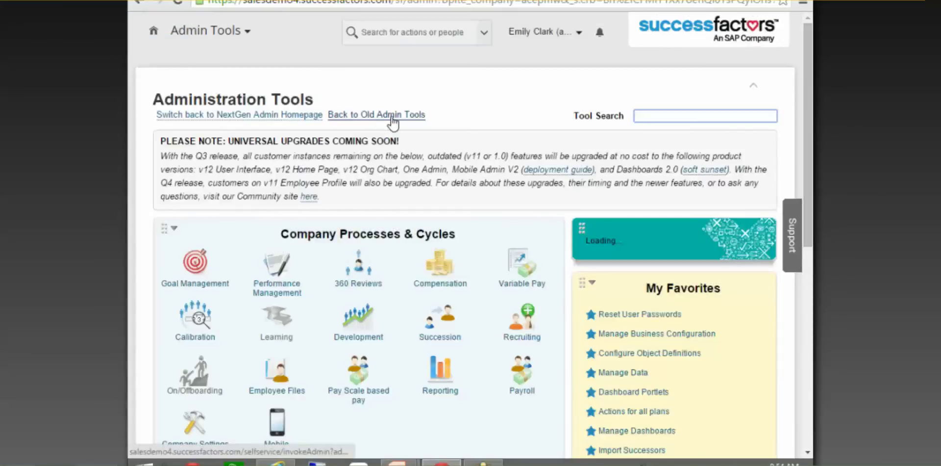
# Switch from Administration Tools to the Home page through the Admin Tools module menu
pyautogui.scroll(-8, 454, 244)
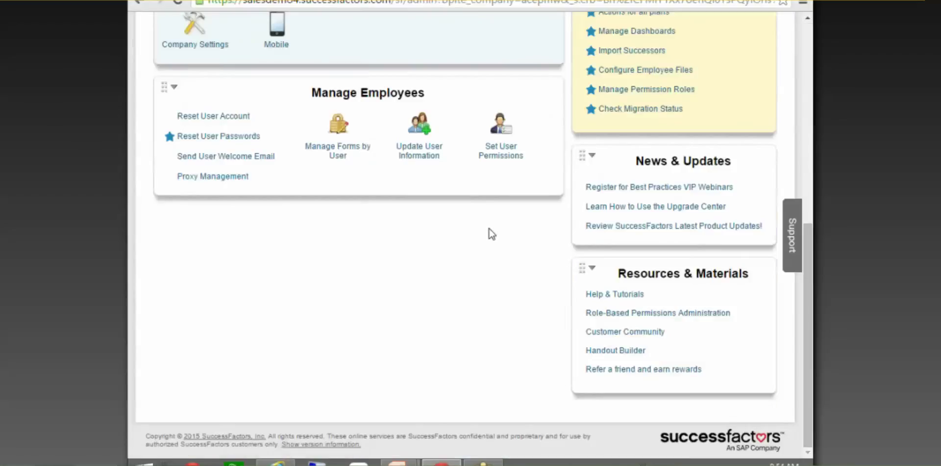
pyautogui.scroll(8, 490, 230)
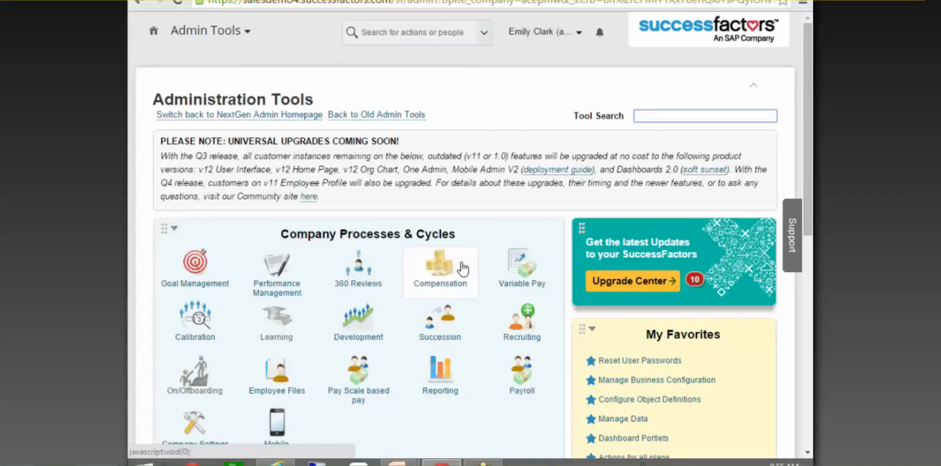
pyautogui.click(231, 39)
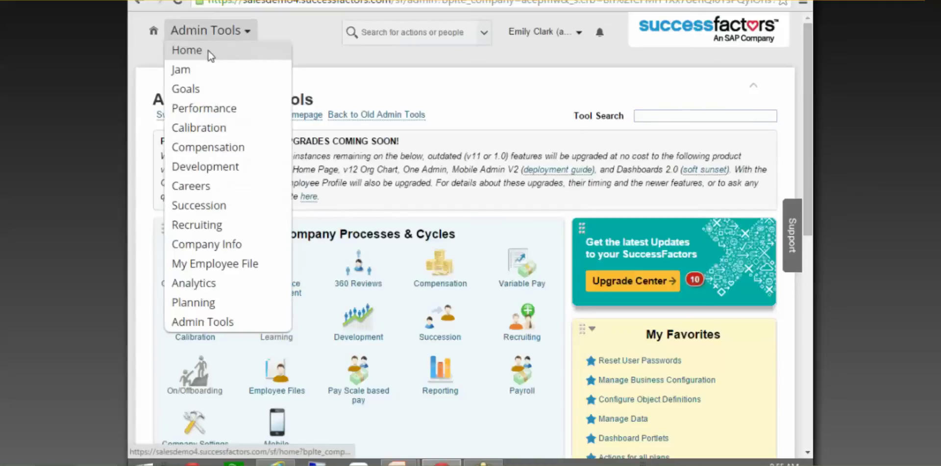
pyautogui.click(208, 51)
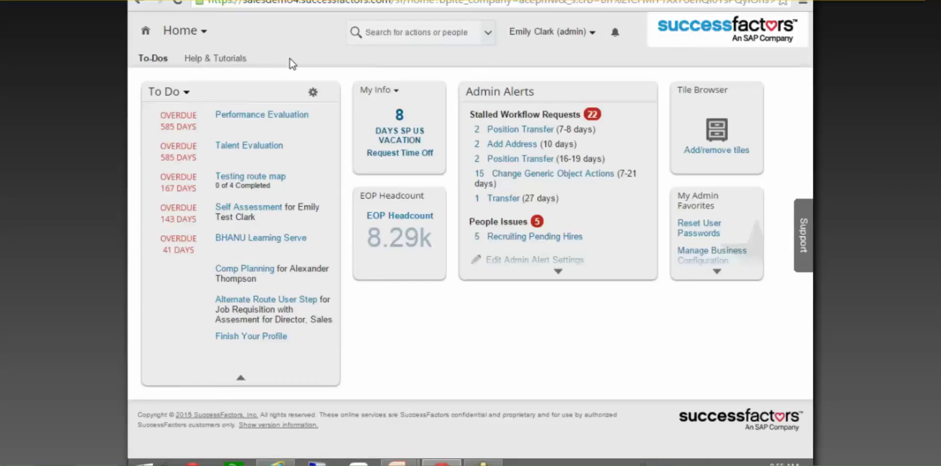
# Open the module menu from the Home page header
pyautogui.click(182, 30)
# Return to Admin Tools and check the 'Search for actions or people' box hints, ending in Tool Search
pyautogui.click(206, 321)
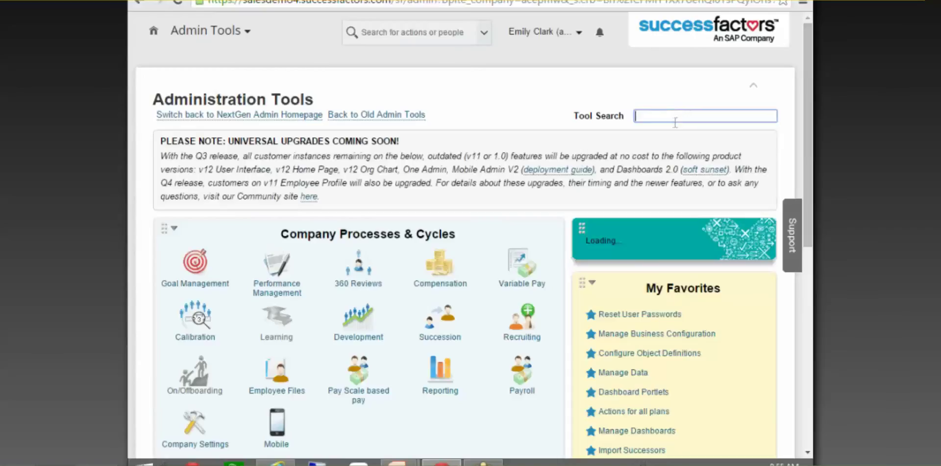
pyautogui.moveTo(810, 124)
pyautogui.mouseDown()
pyautogui.moveTo(810, 289)
pyautogui.moveTo(808, 110)
pyautogui.mouseUp()
pyautogui.click(373, 40)
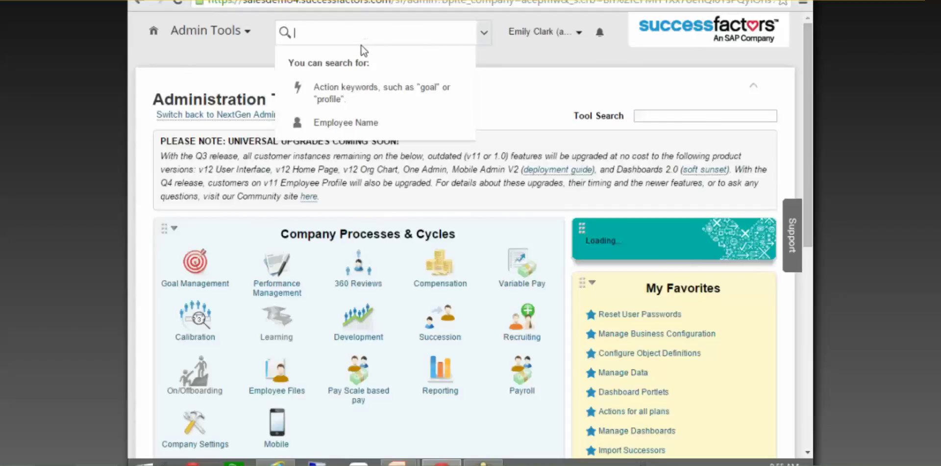
pyautogui.click(516, 70)
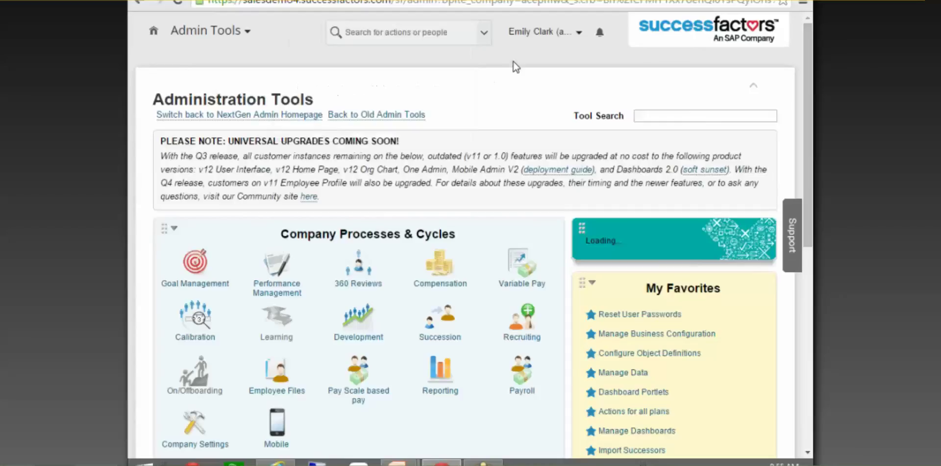
pyautogui.click(435, 38)
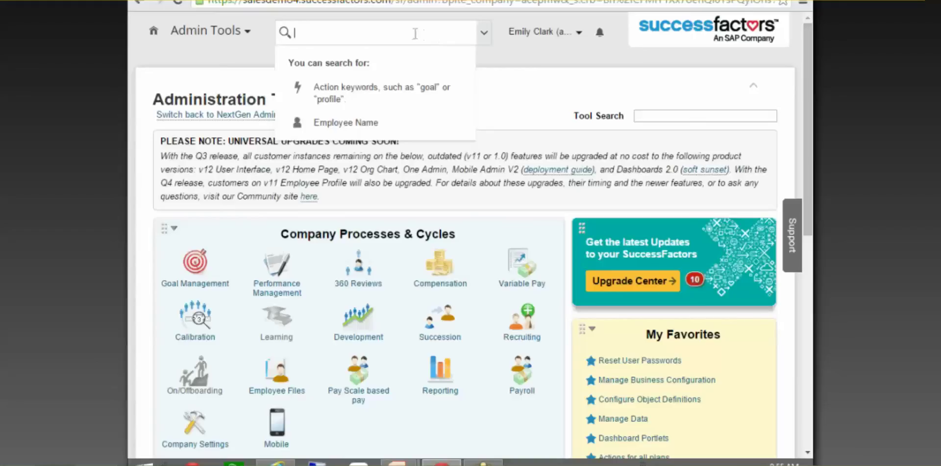
pyautogui.click(517, 50)
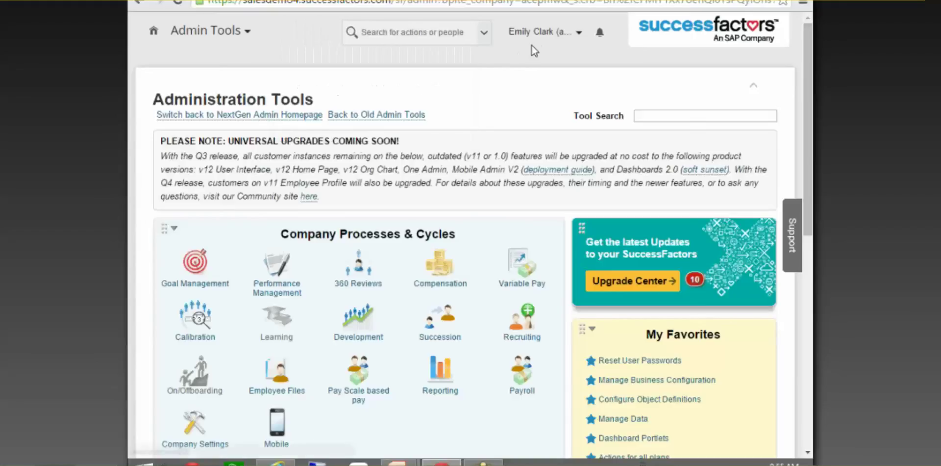
pyautogui.click(338, 32)
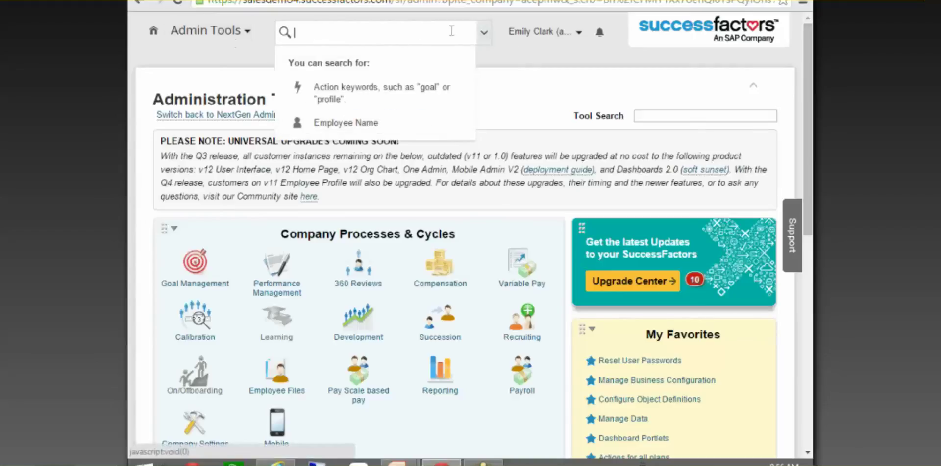
pyautogui.click(680, 115)
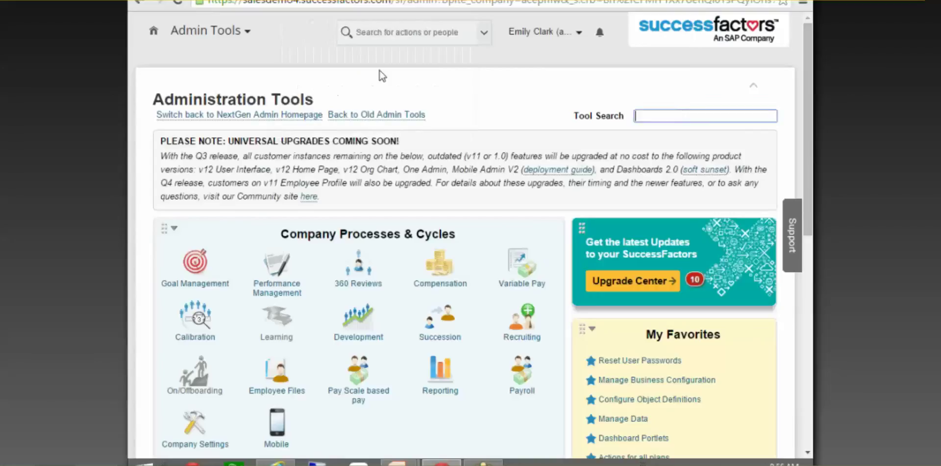
pyautogui.click(392, 33)
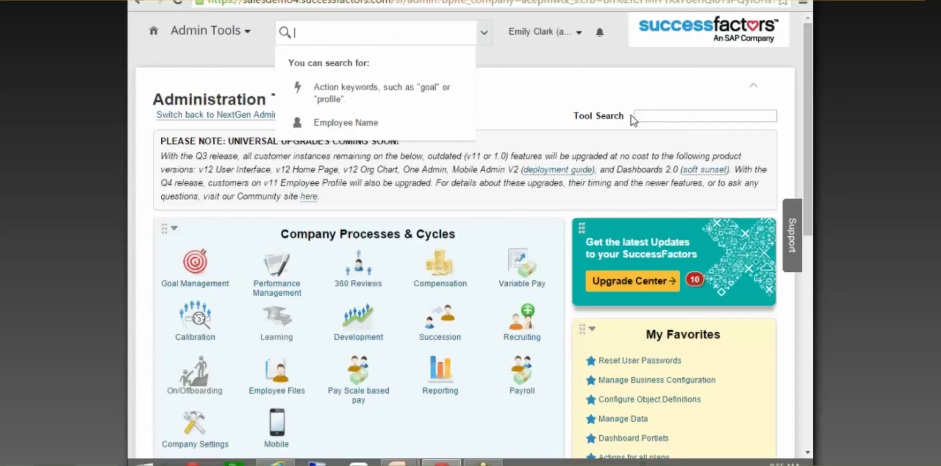
pyautogui.click(637, 116)
pyautogui.click(409, 36)
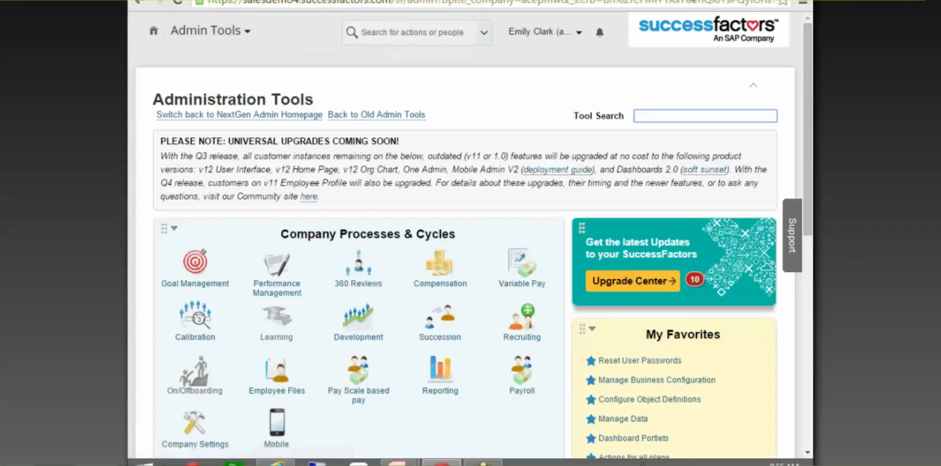
pyautogui.click(239, 35)
pyautogui.click(209, 283)
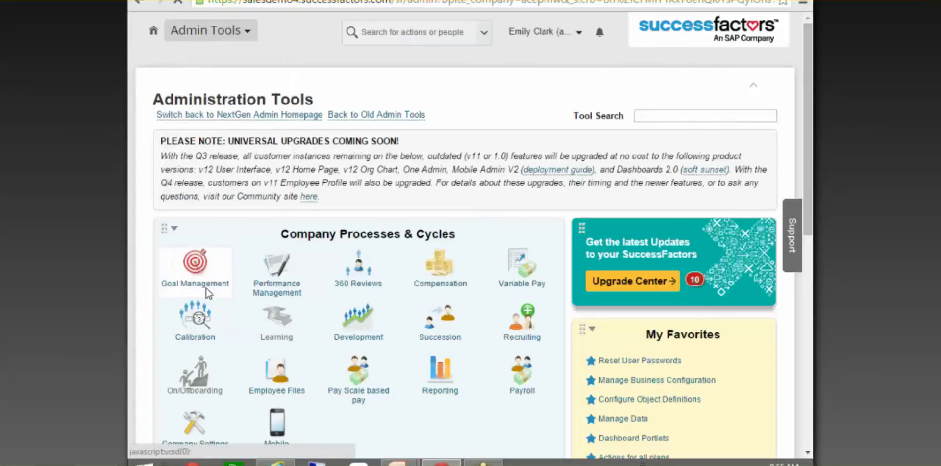